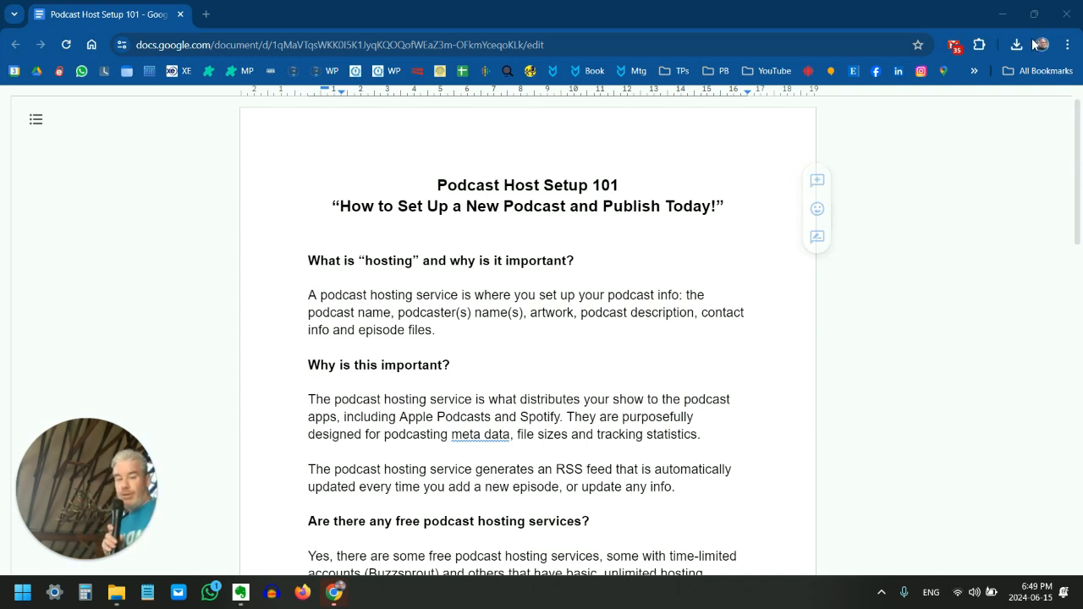
Read through the Podcast Host Setup 101 guide, from the hosting explanation to the list of seven setup steps
scroll(718, 174, "down", 1)
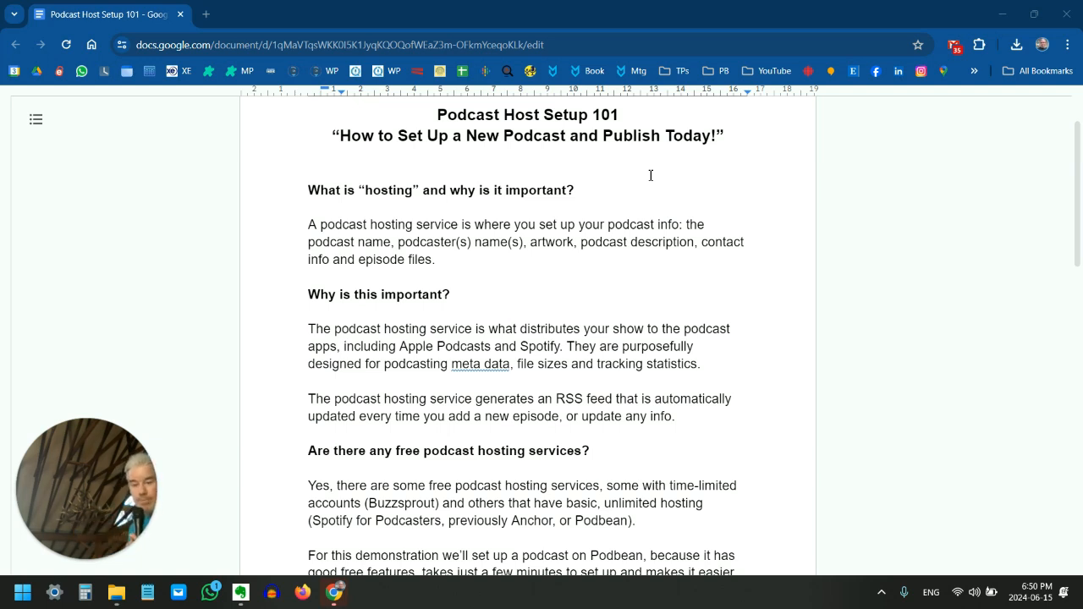
scroll(692, 313, "down", 2)
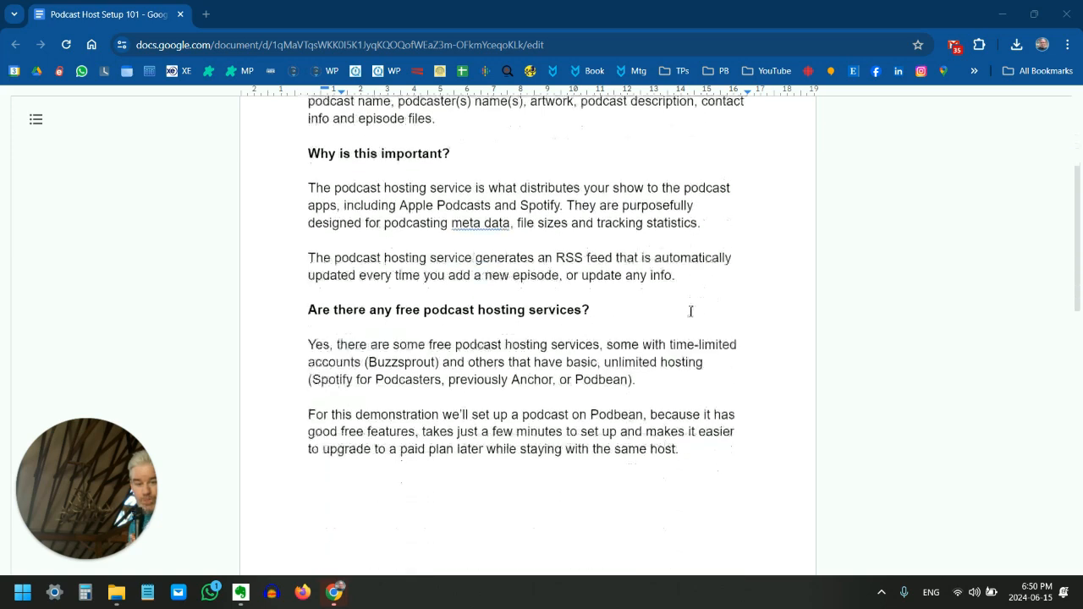
scroll(690, 312, "down", 1)
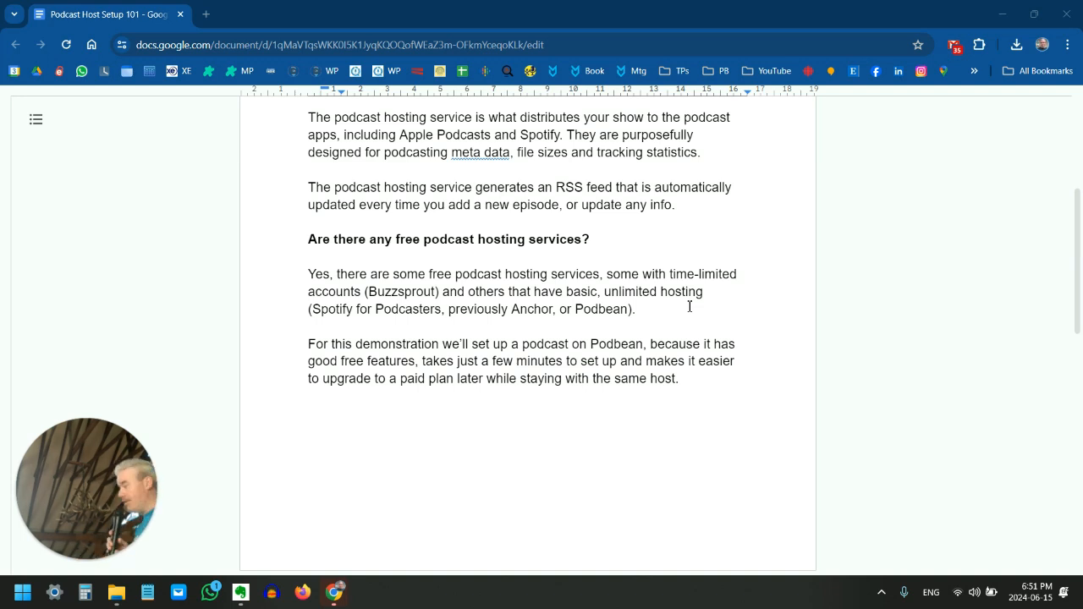
scroll(705, 275, "down", 5)
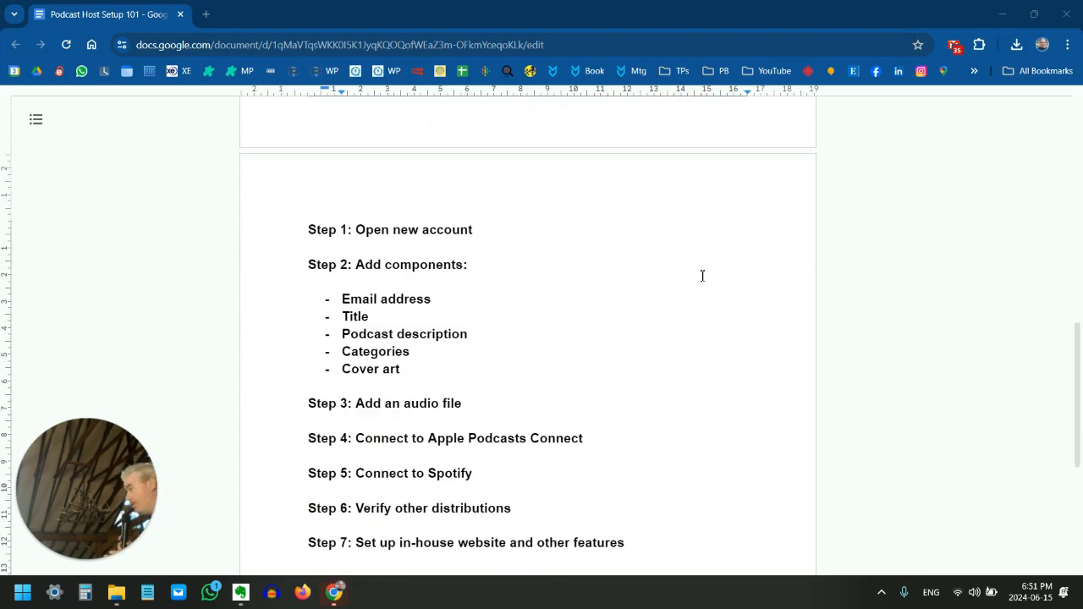
scroll(702, 276, "up", 5)
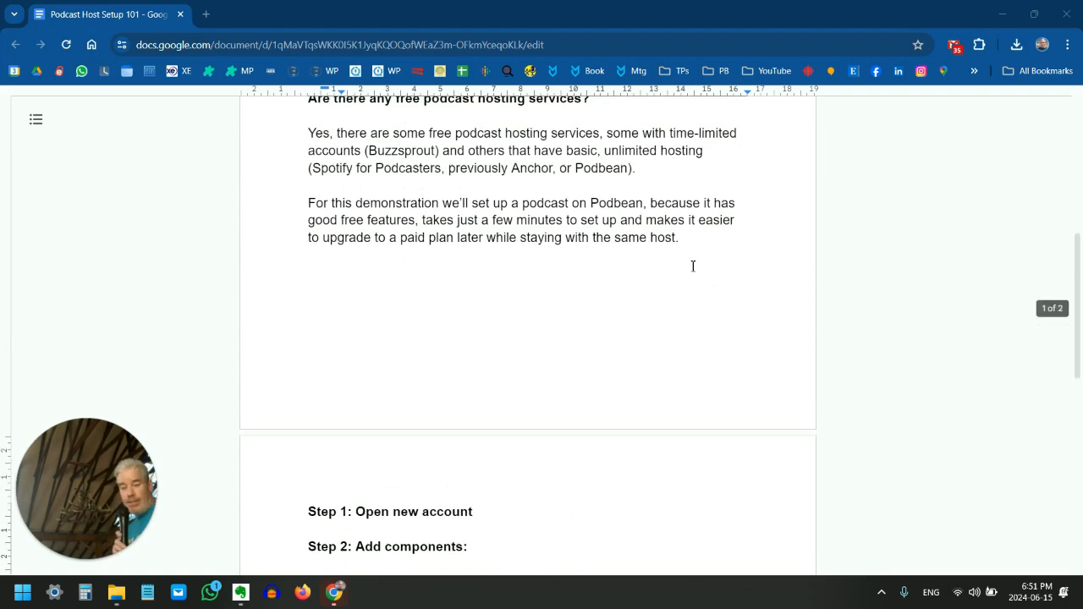
double_click(615, 343)
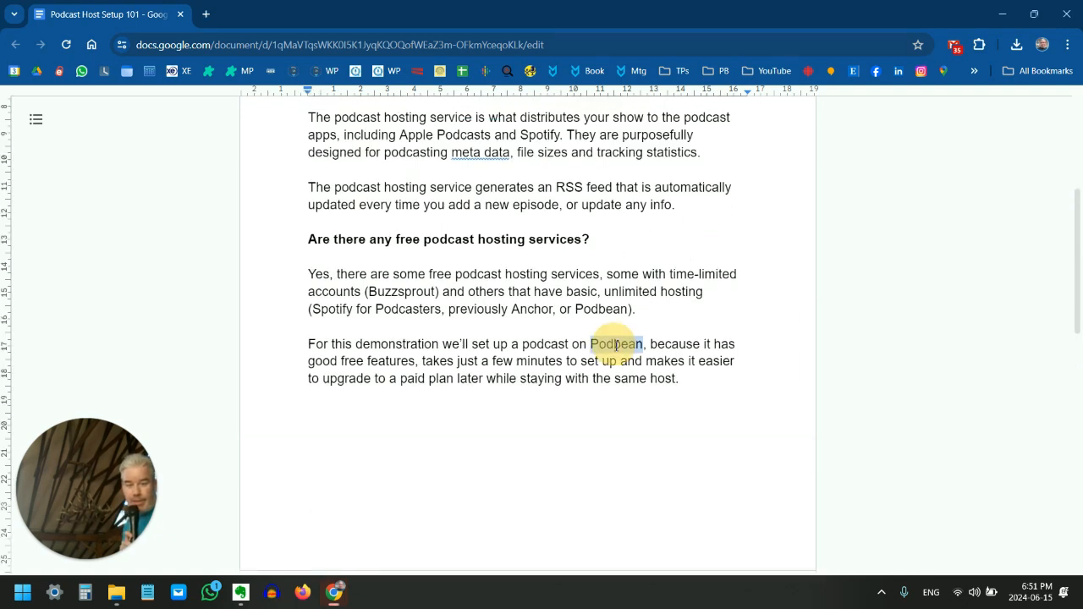
left_click(702, 397)
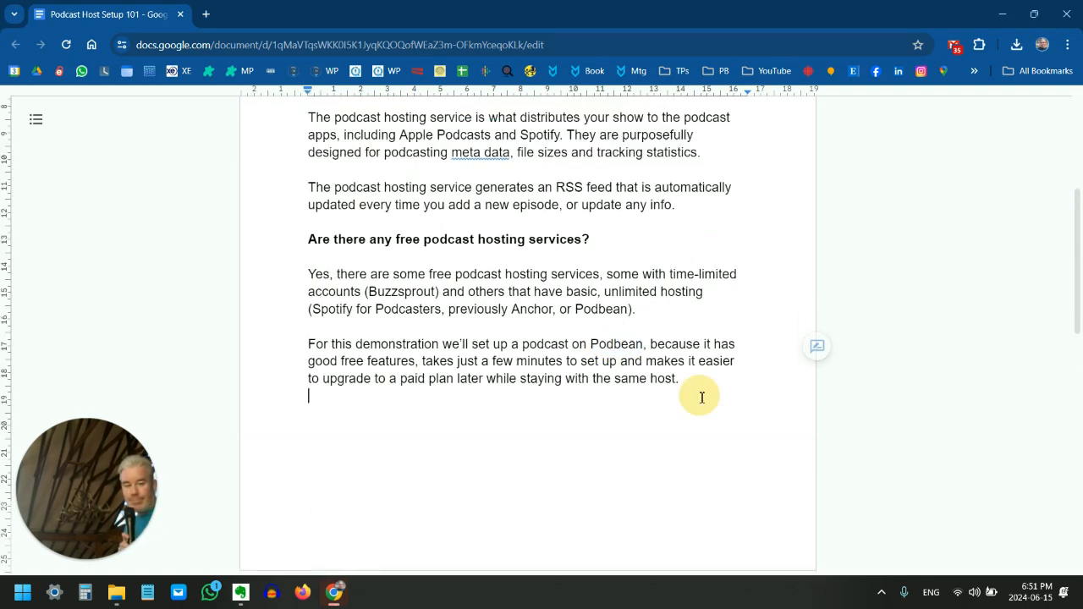
scroll(702, 398, "down", 5)
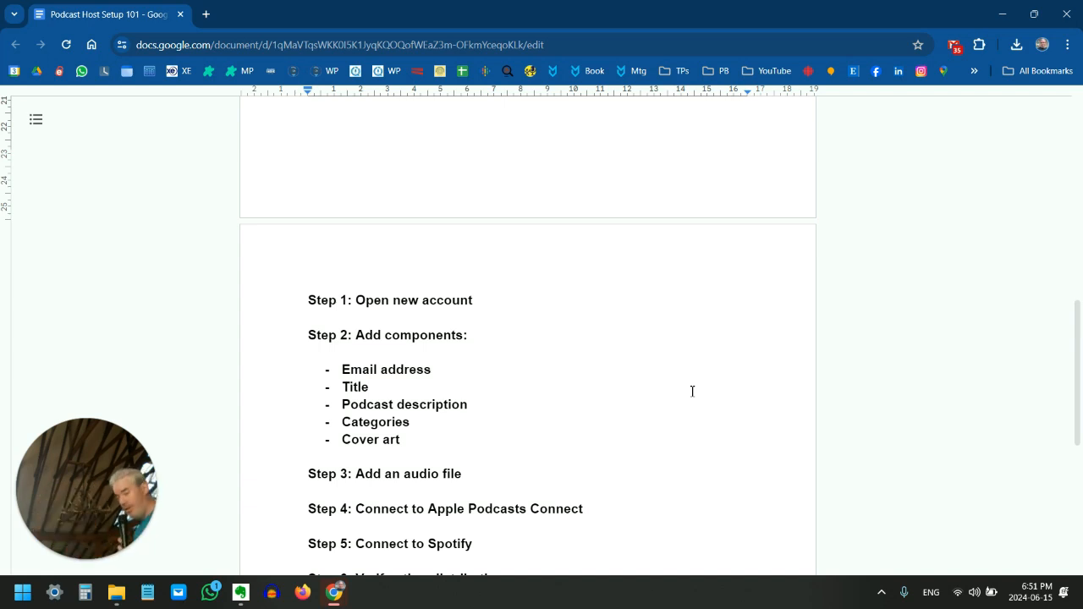
scroll(656, 335, "down", 2)
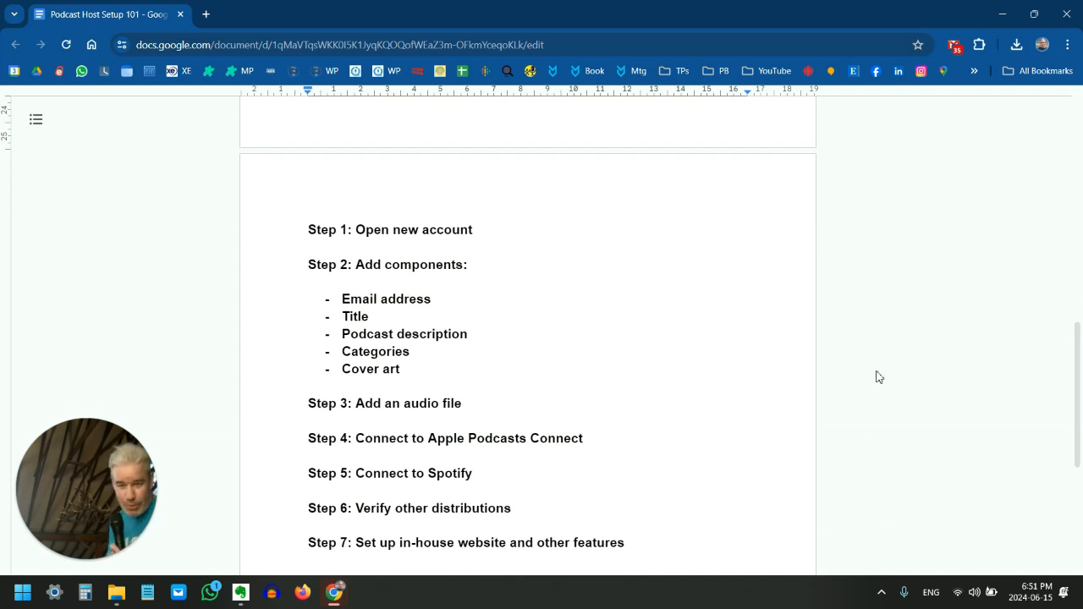
Switch to the Podbean website and open its free account sign-up form
mouse_move(334, 592)
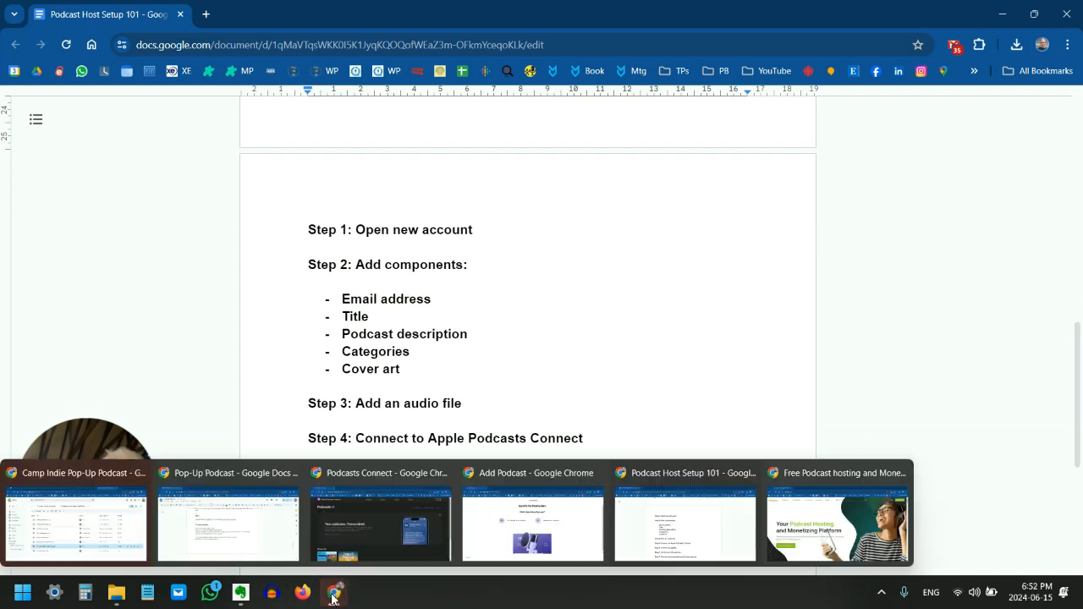
left_click(829, 527)
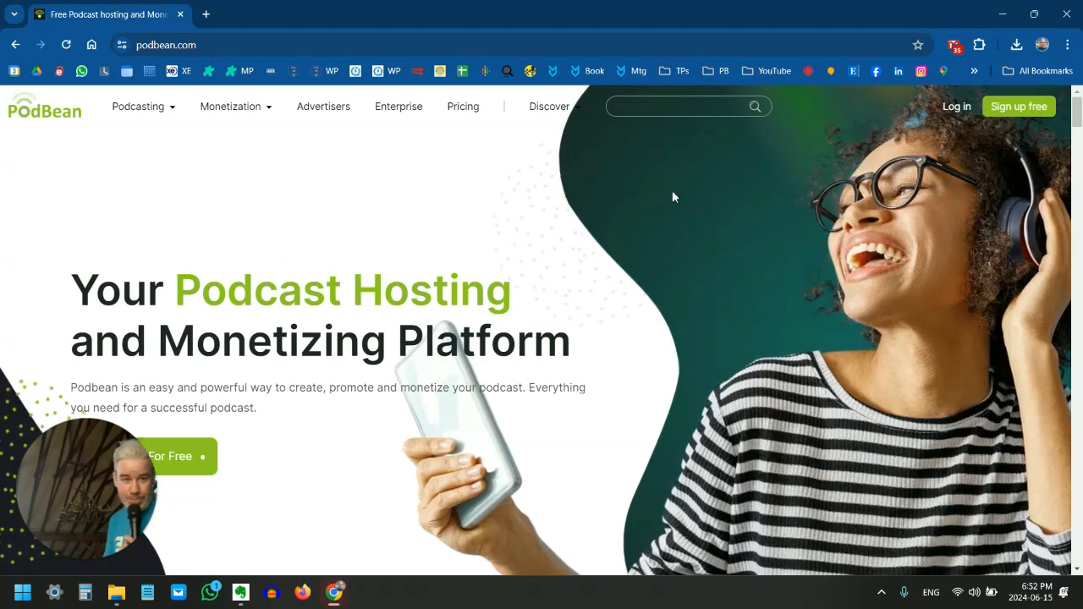
left_click(1026, 115)
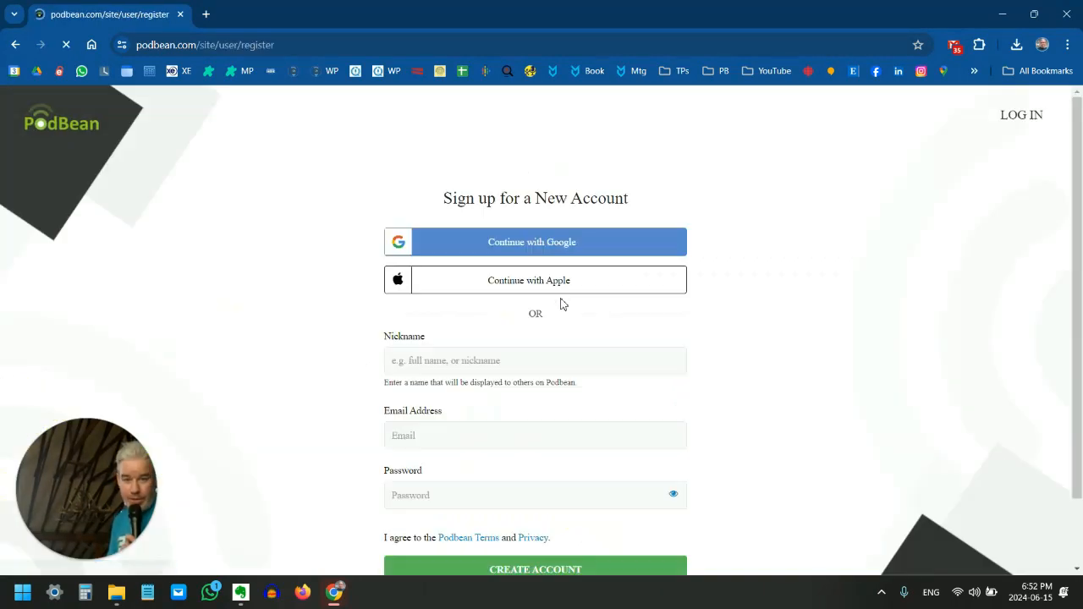
Enter Camp Indie Pop-Up Podcast as the nickname and fill in the podcast's e-mail address
left_click(561, 362)
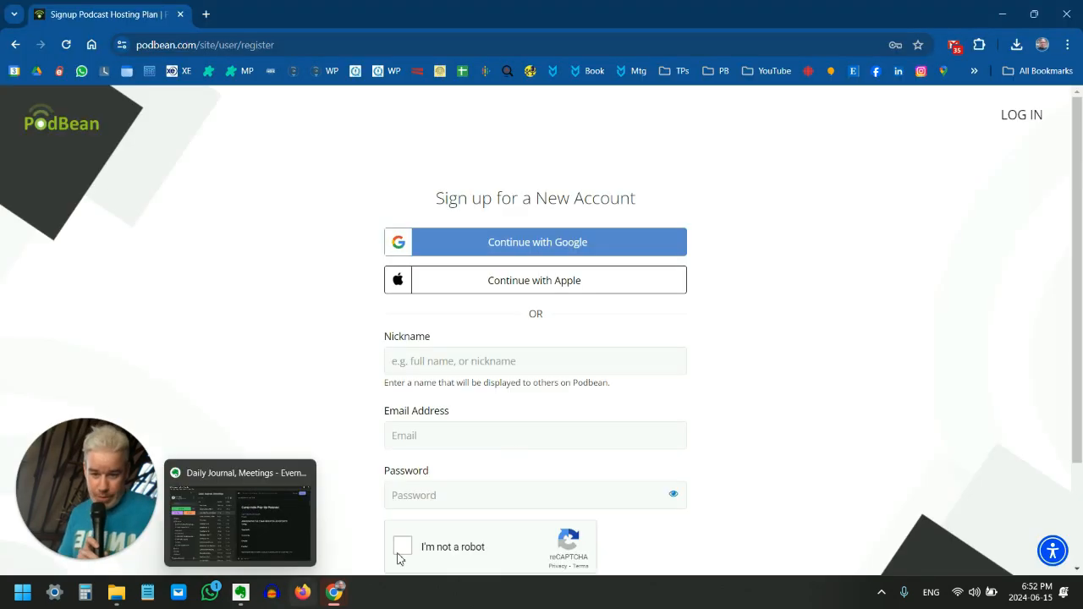
left_click(546, 356)
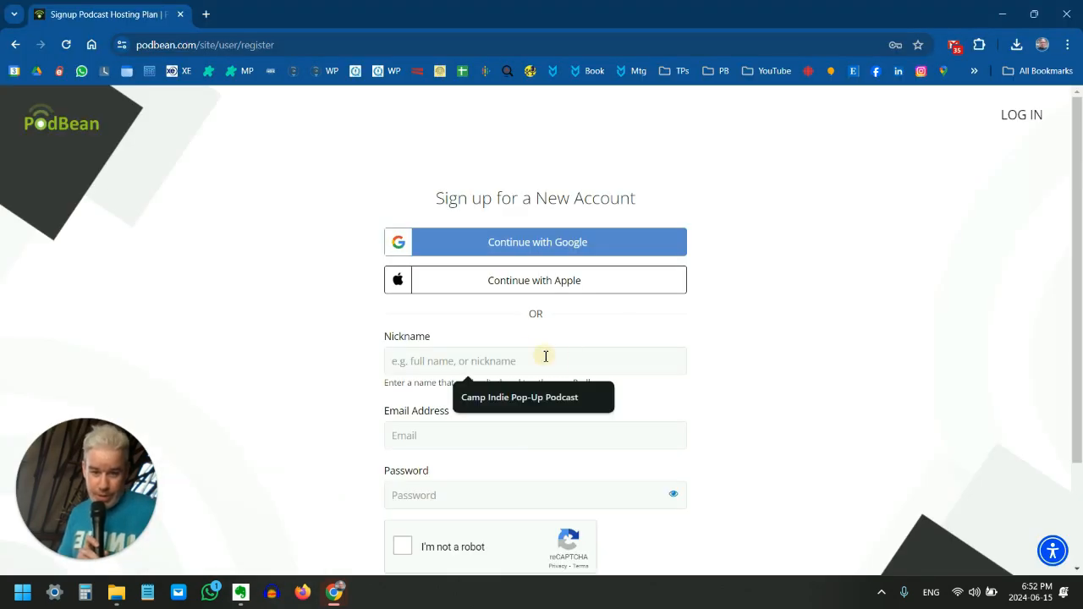
left_click(536, 404)
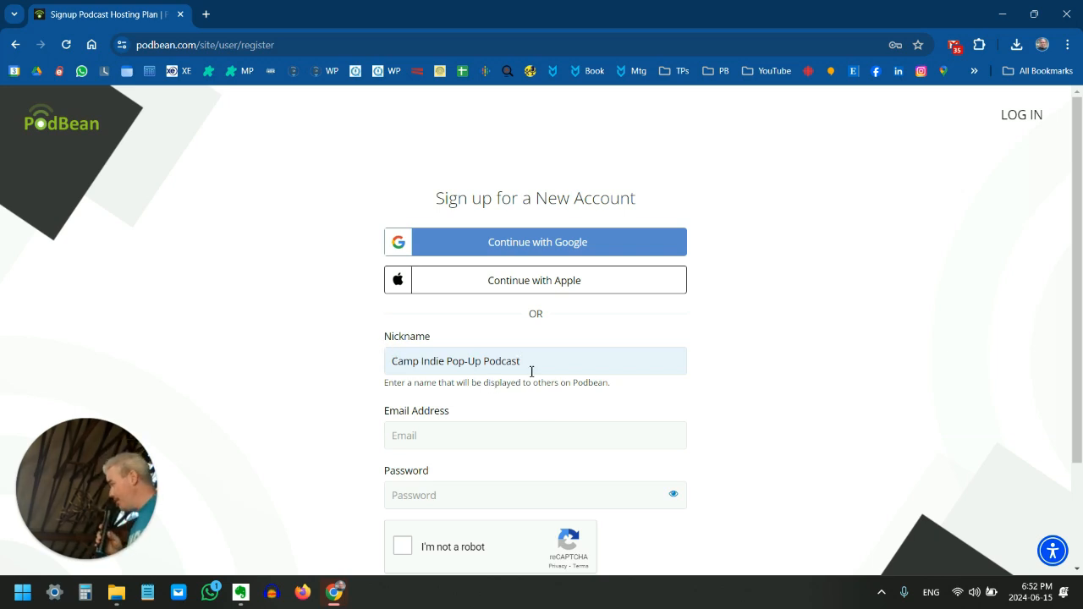
left_click(470, 430)
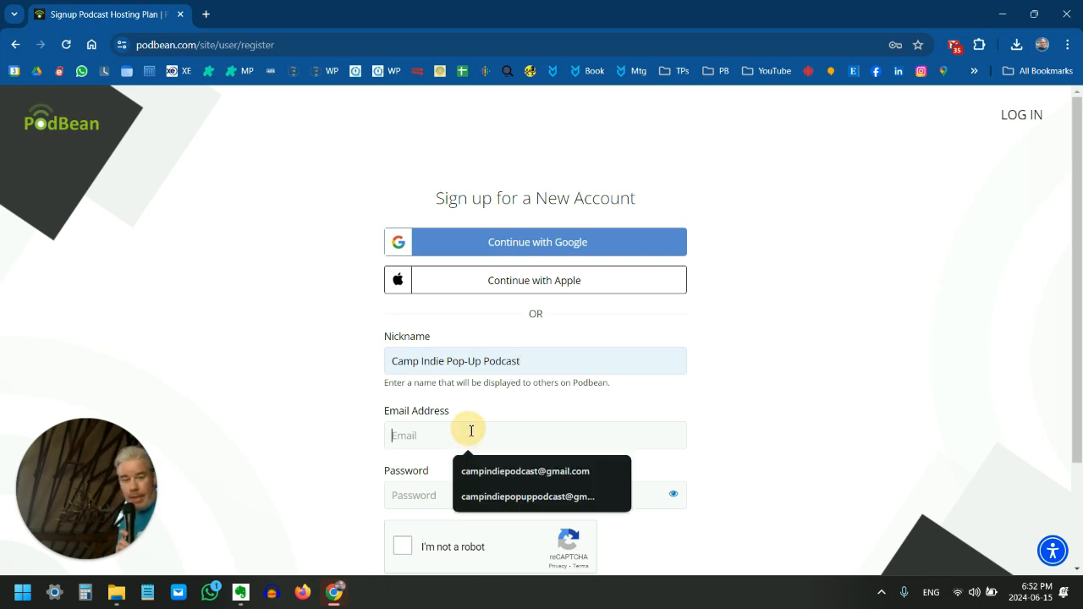
left_click(526, 505)
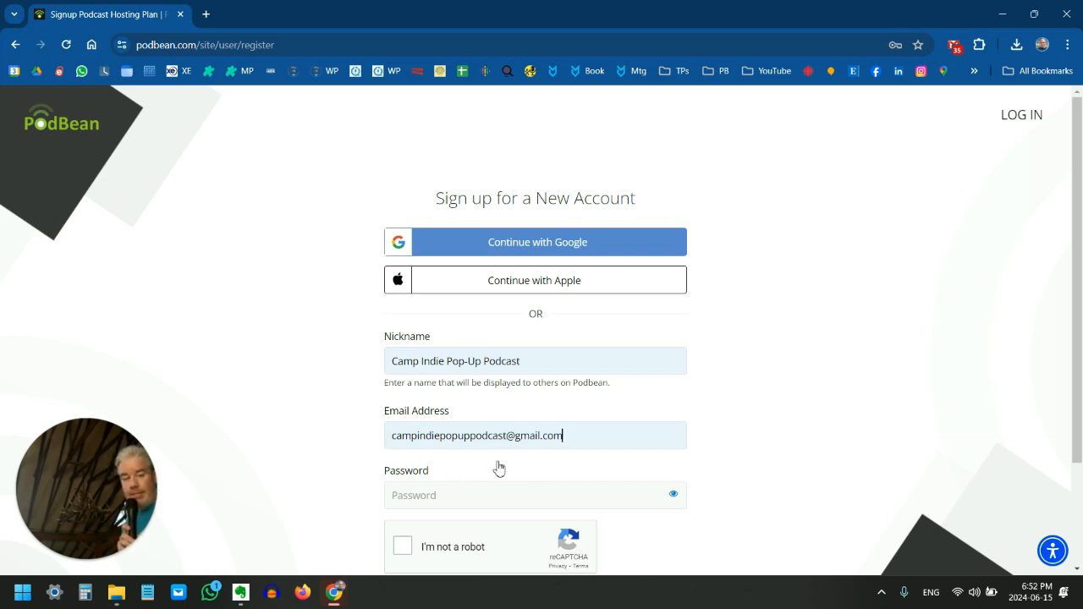
Fill in the account password with a strong password suggested by the browser
left_click(448, 502)
left_click(545, 426)
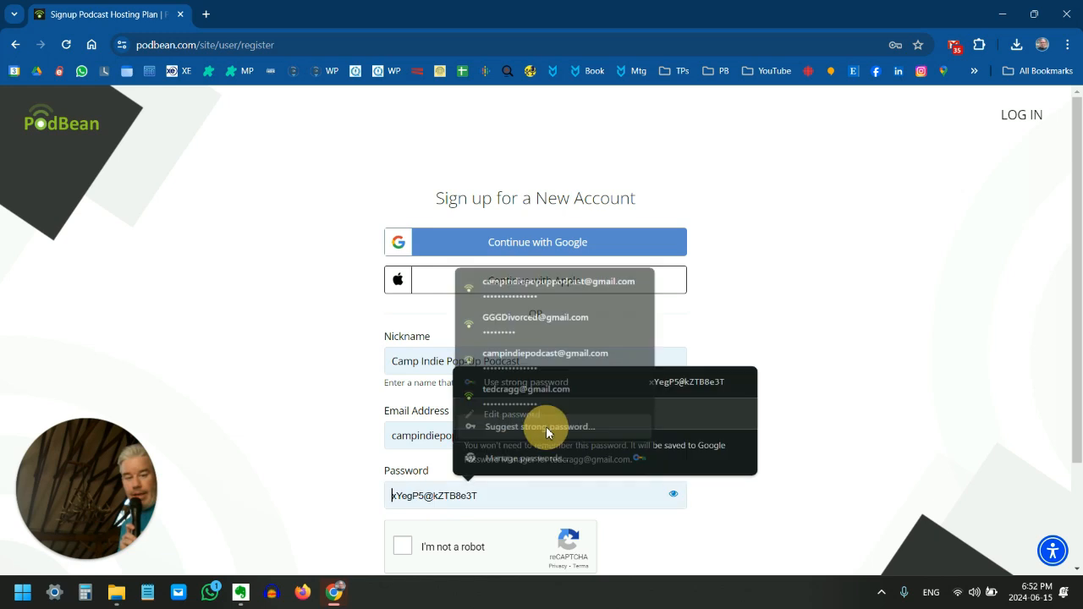
left_click(541, 381)
Complete the reCAPTCHA check and create the account, storing its updated password in the browser
scroll(471, 461, "down", 2)
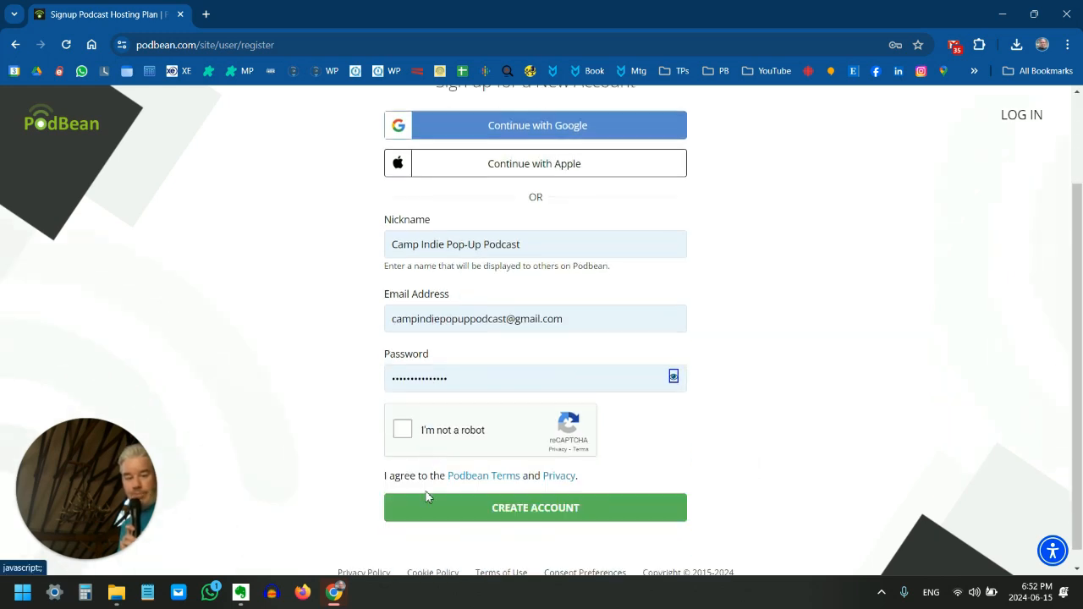
left_click(403, 412)
left_click(496, 492)
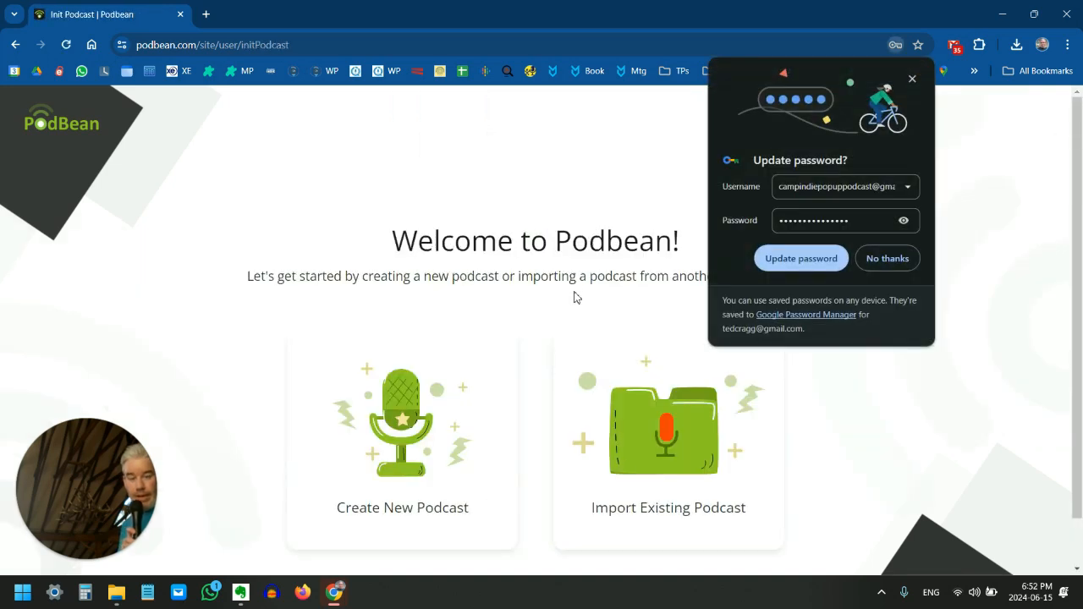
left_click(801, 258)
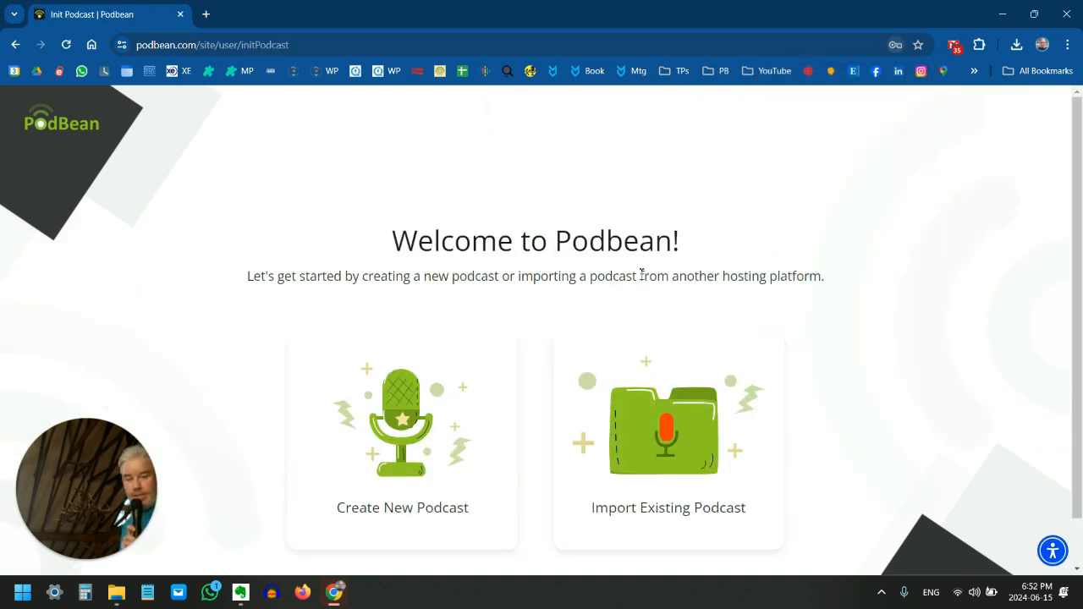
Choose to create a new podcast and open its basic information setup
scroll(683, 258, "down", 1)
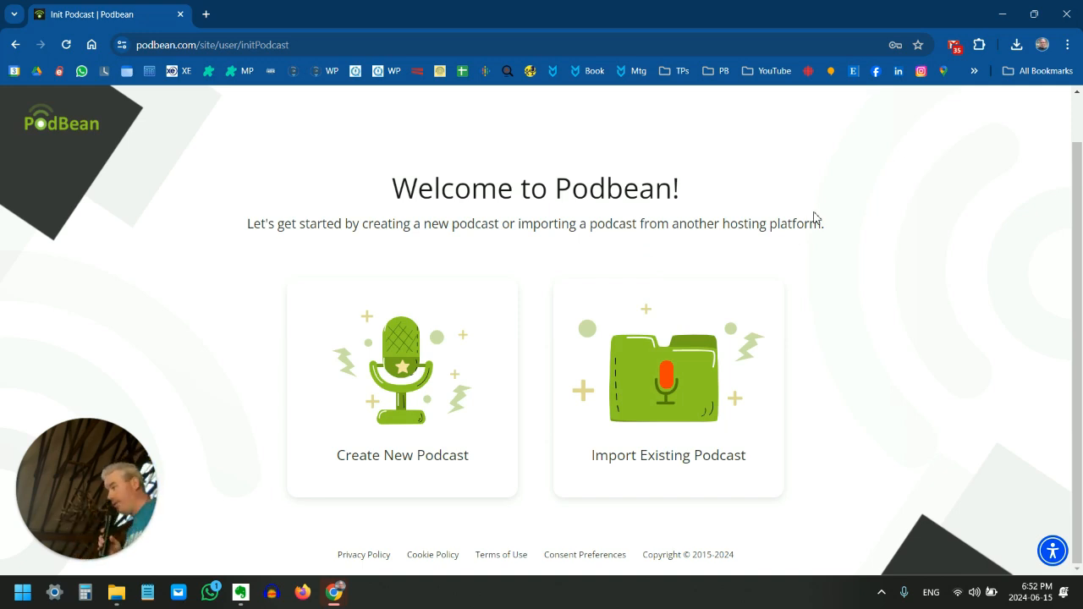
left_click(414, 373)
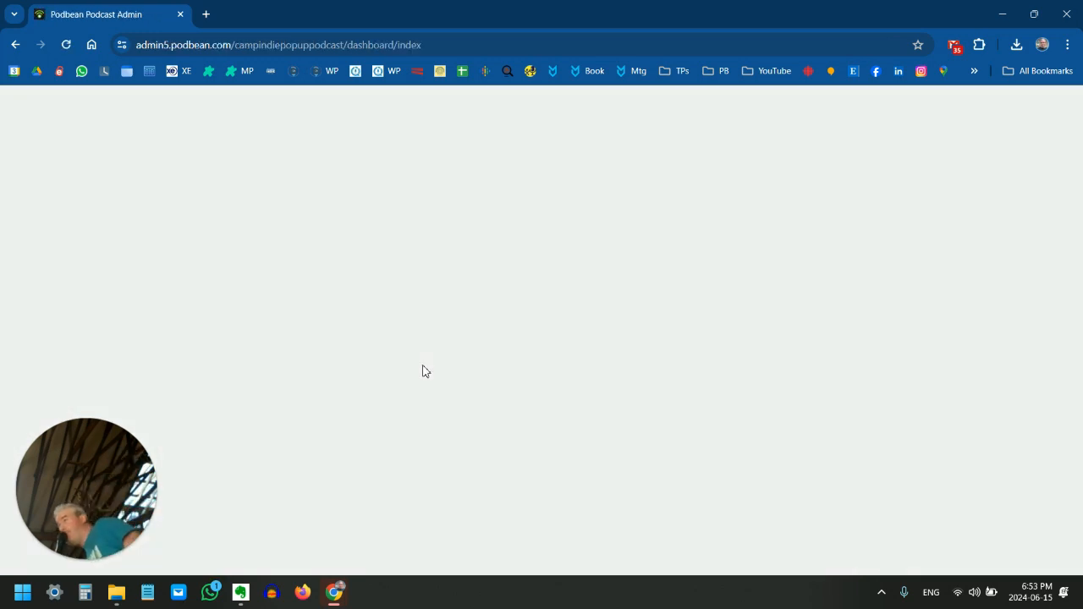
scroll(541, 376, "down", 3)
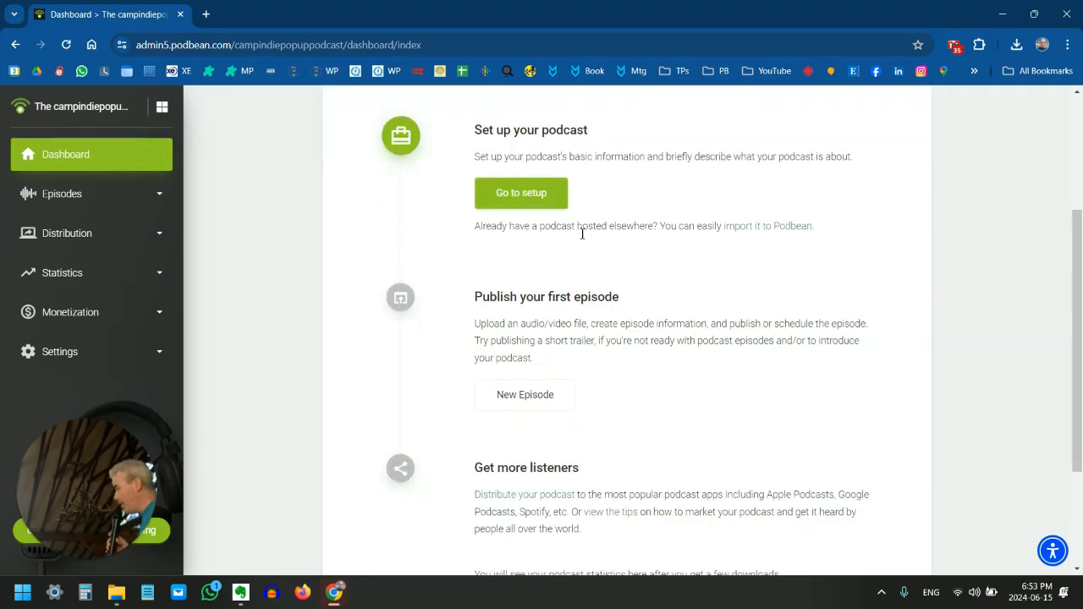
left_click(534, 201)
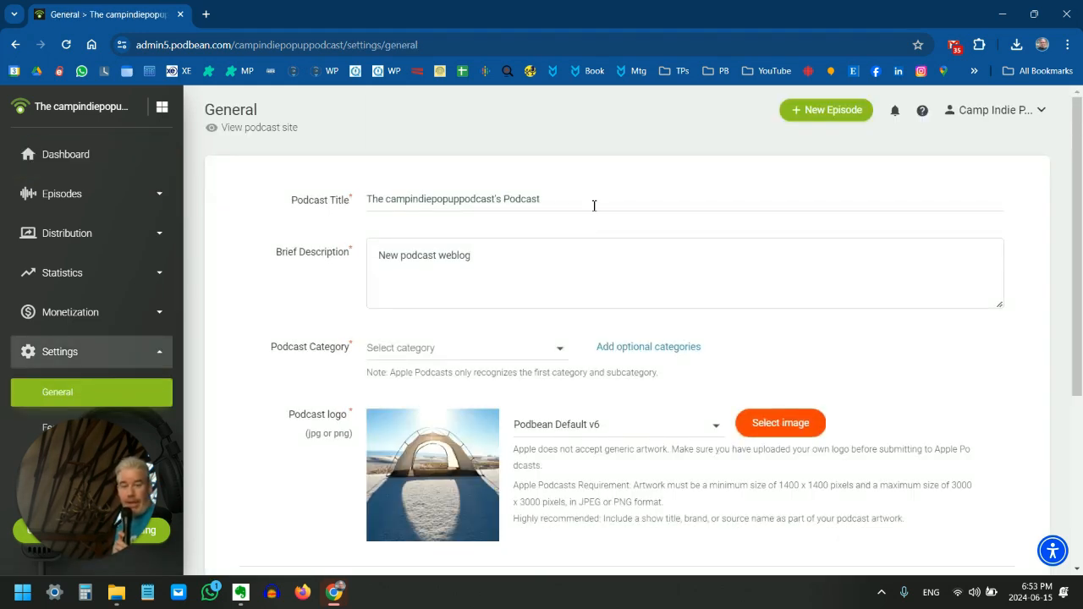
Replace the default podcast title with Camp Indie Pop-Up Podcast
left_click_drag(575, 200, 363, 198)
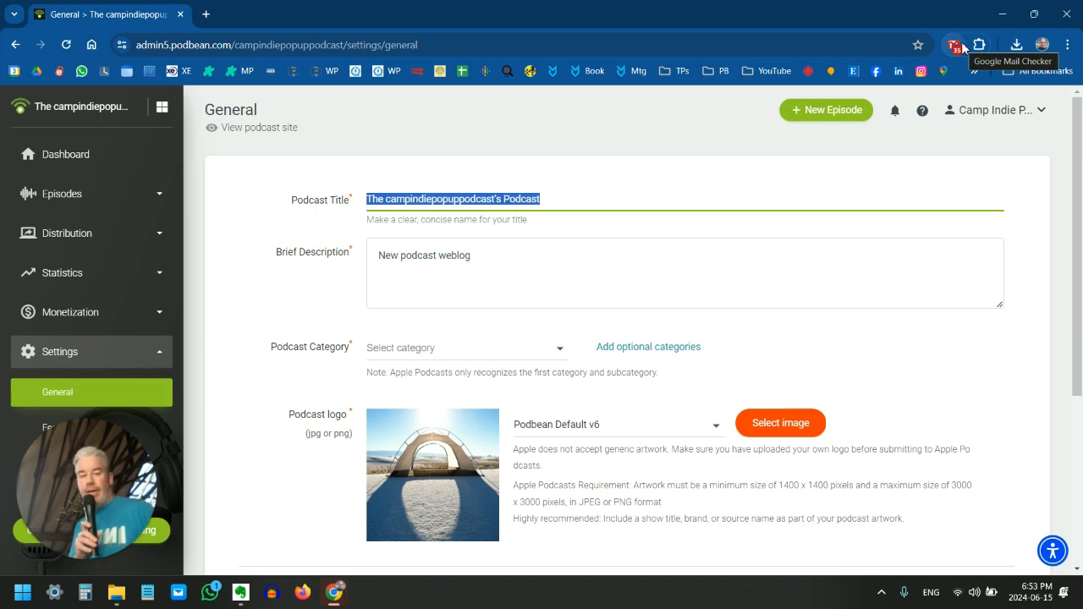
type("C")
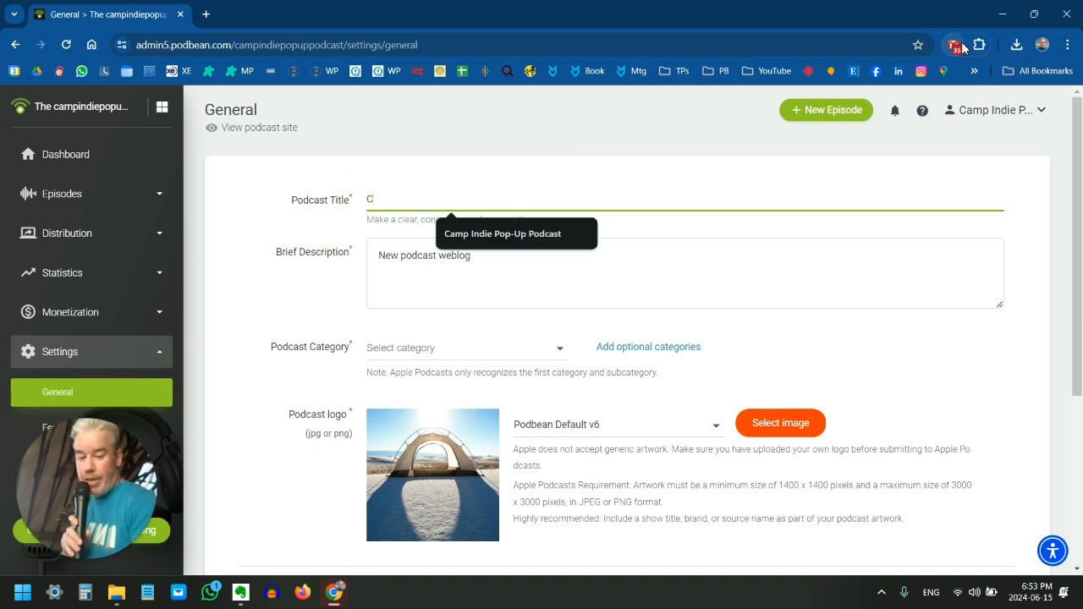
type("apm")
key("BackSpace")
key("BackSpace")
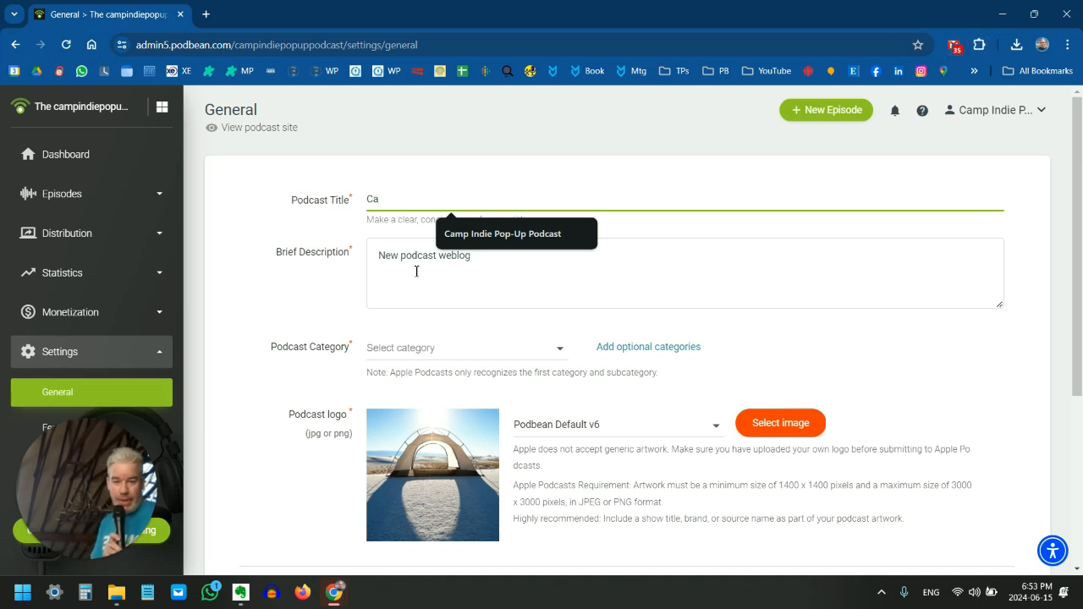
left_click(493, 237)
Switch to the Pop-Up Podcast Google Doc and copy the full text under Podcast Description, through the closing Camp Indie 2024 line
left_click(459, 278)
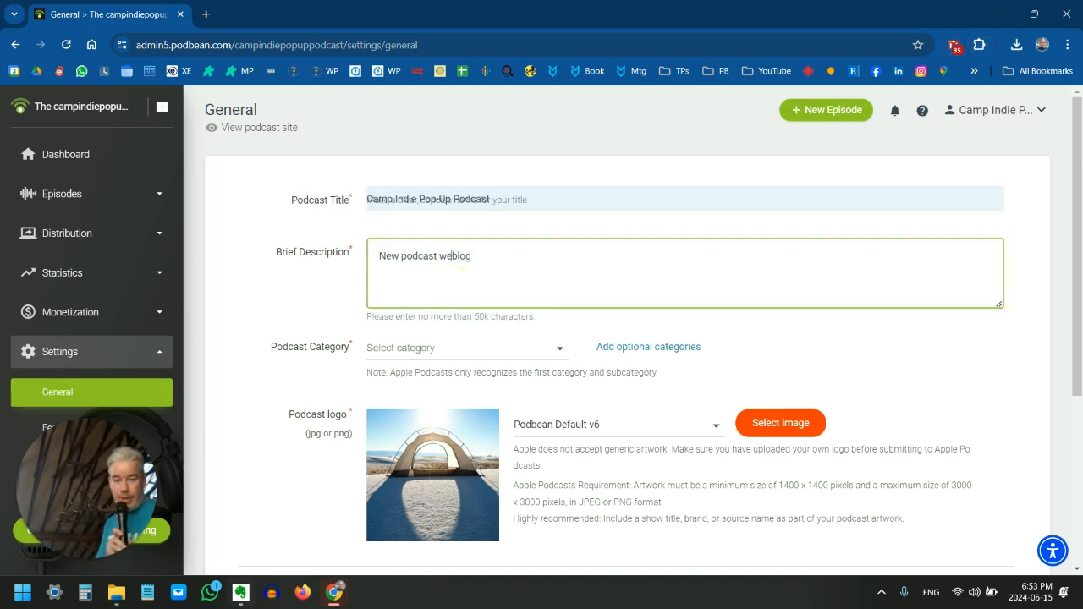
mouse_move(334, 592)
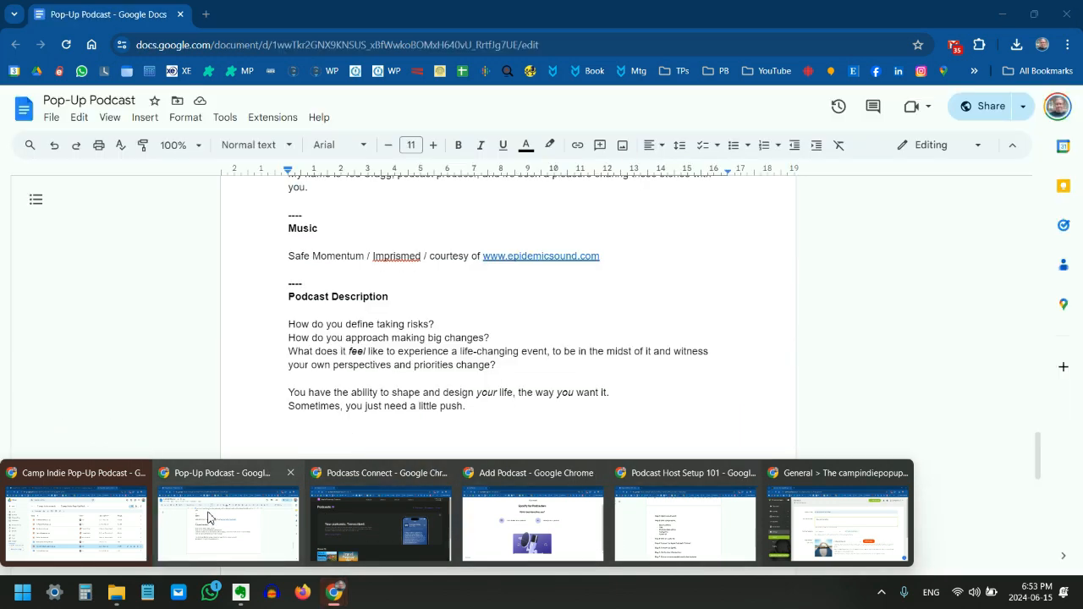
left_click(295, 475)
left_click(419, 395)
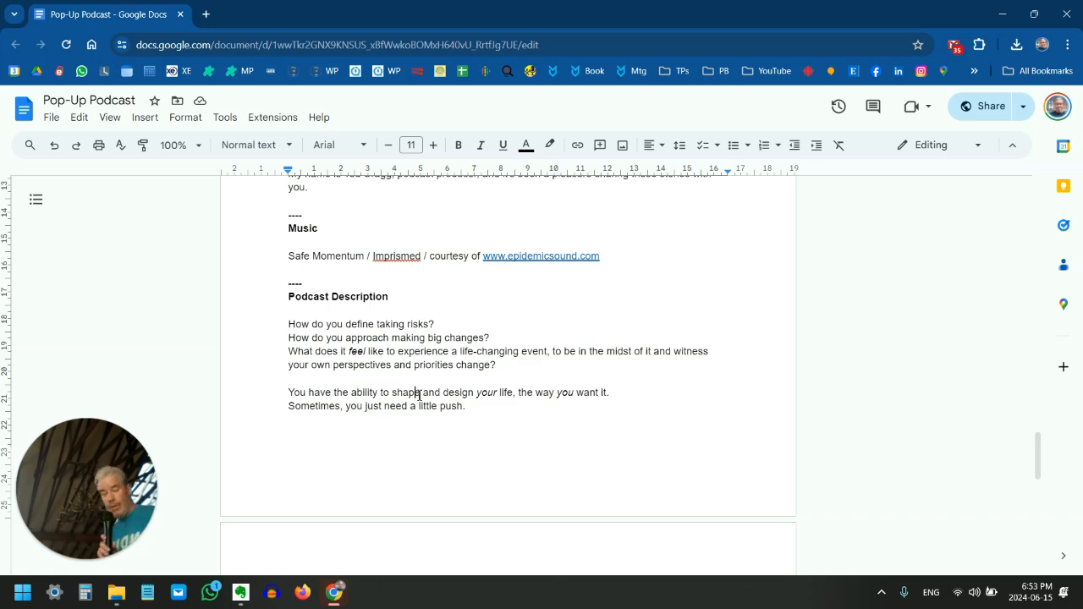
left_click_drag(290, 331, 578, 379)
scroll(414, 357, "down", 3)
scroll(490, 359, "down", 3)
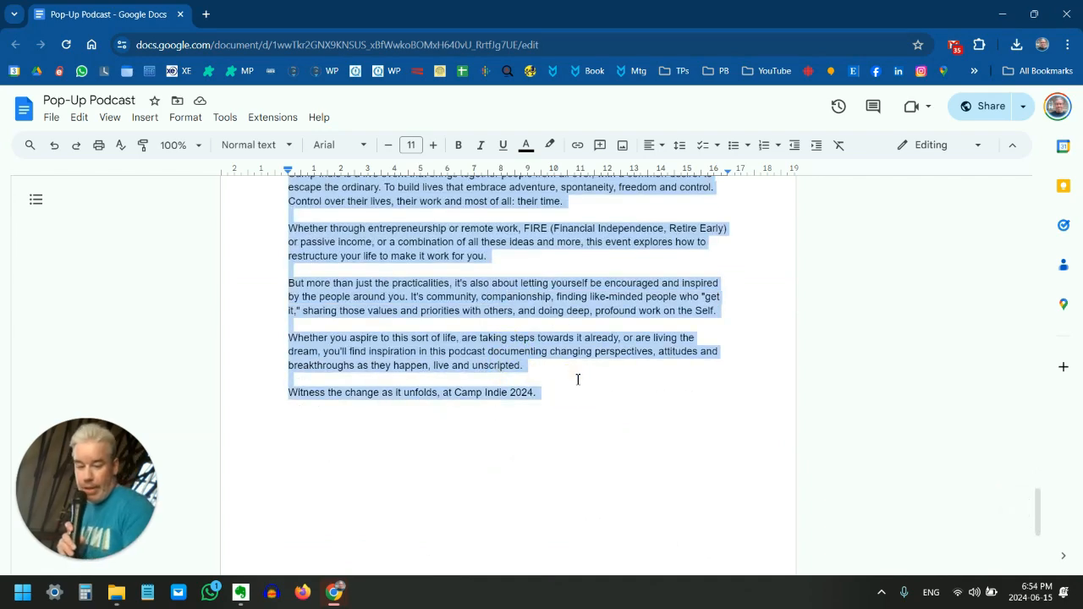
Return to Podbean's general settings and replace the default brief description with the copied podcast description
key("alt+Tab")
key("alt+Tab")
key("alt+Tab")
key("alt+Tab")
key("alt+Tab")
key("alt+Tab")
key("alt+Tab")
key("alt+Tab")
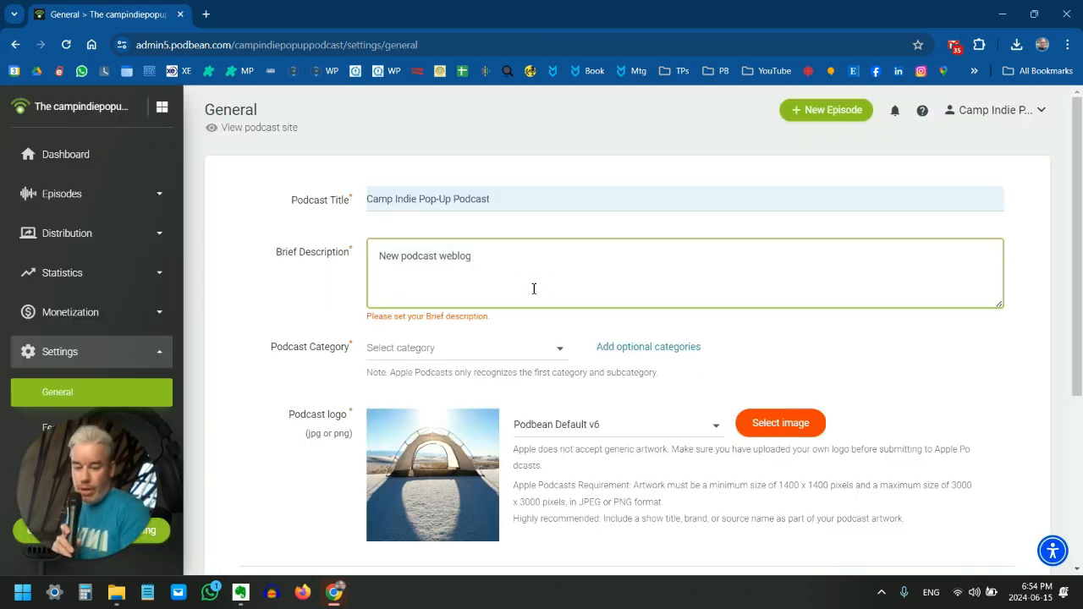
key("ctrl+v")
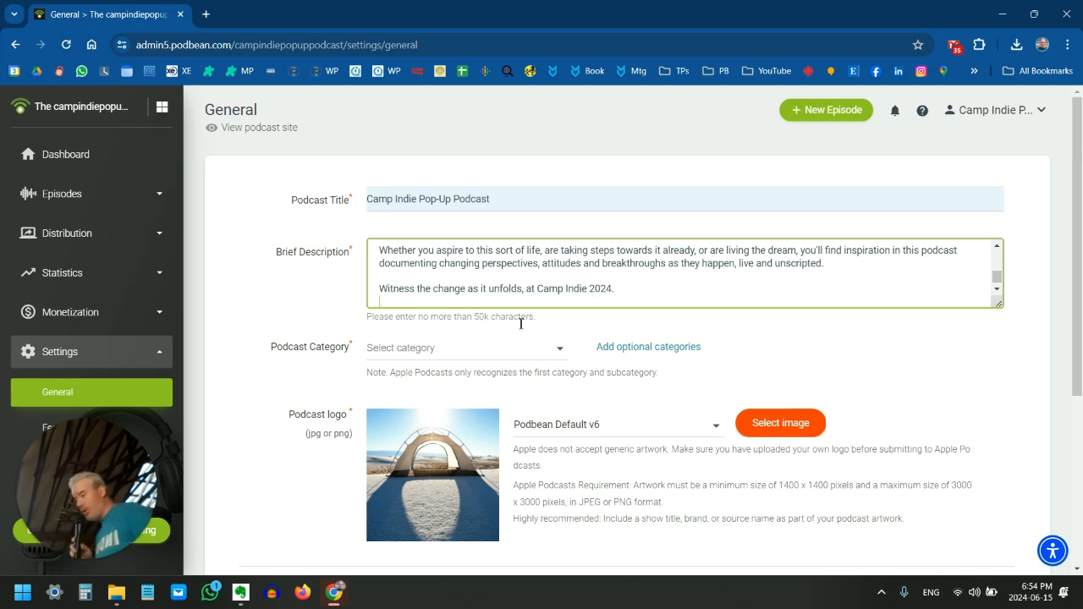
Browse the available podcast categories and set the main podcast category to Society & Culture
left_click(428, 347)
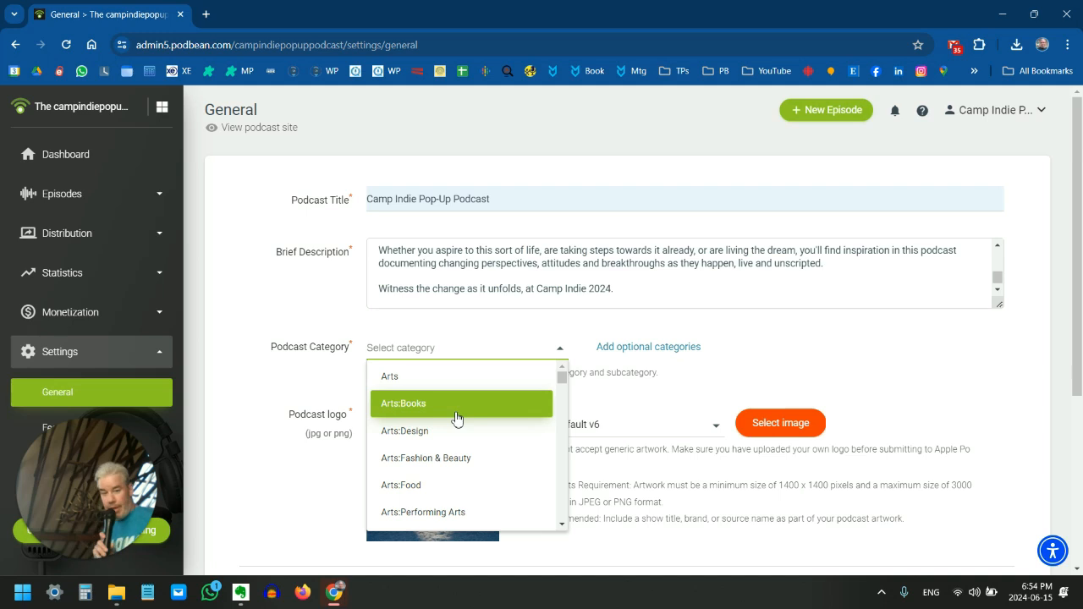
scroll(457, 423, "down", 3)
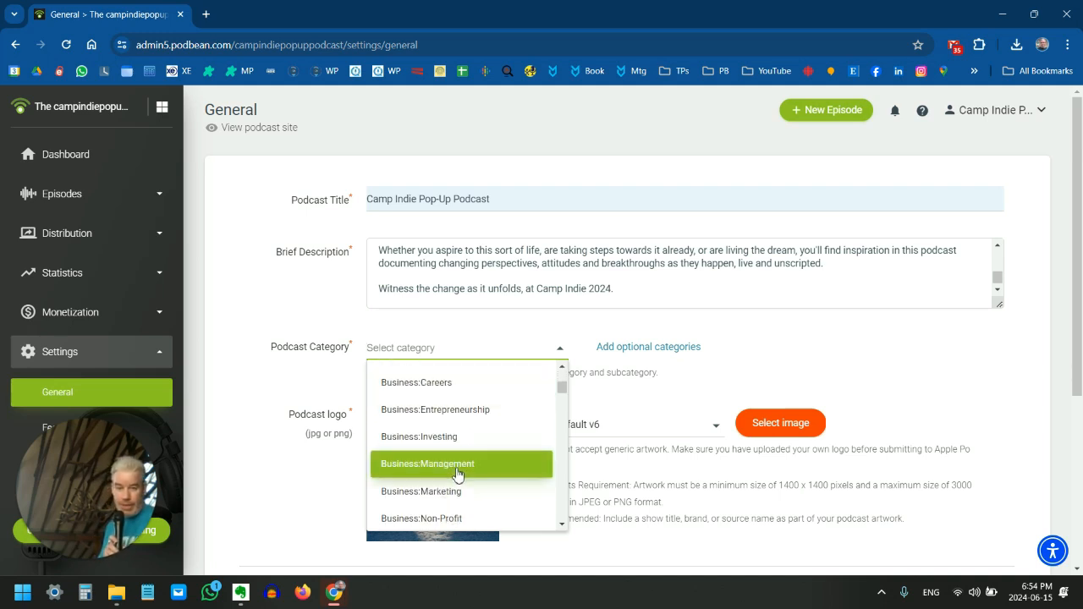
scroll(457, 474, "up", 1)
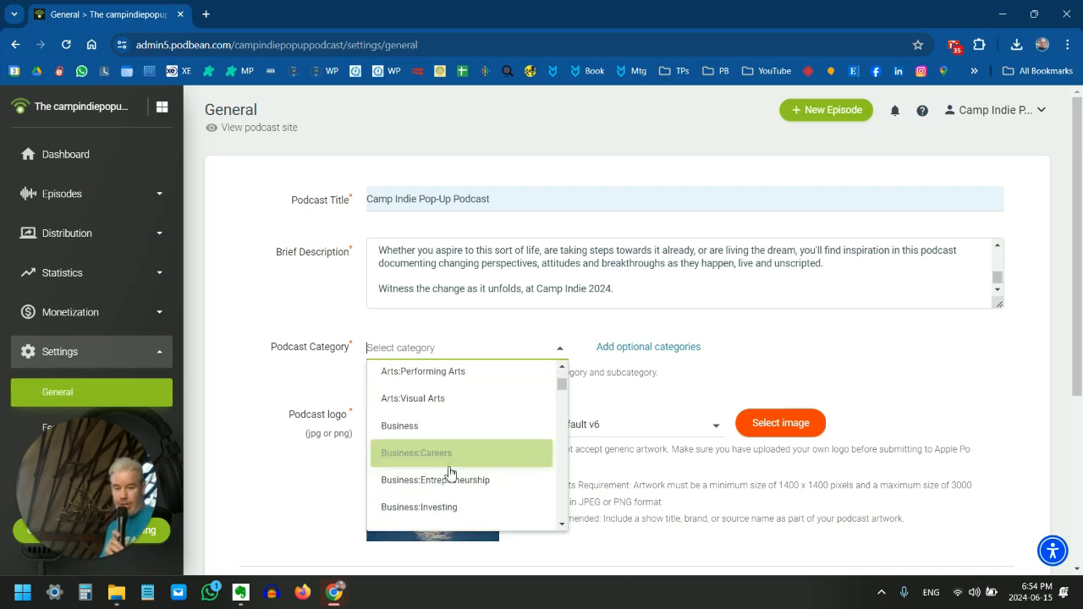
scroll(449, 472, "down", 5)
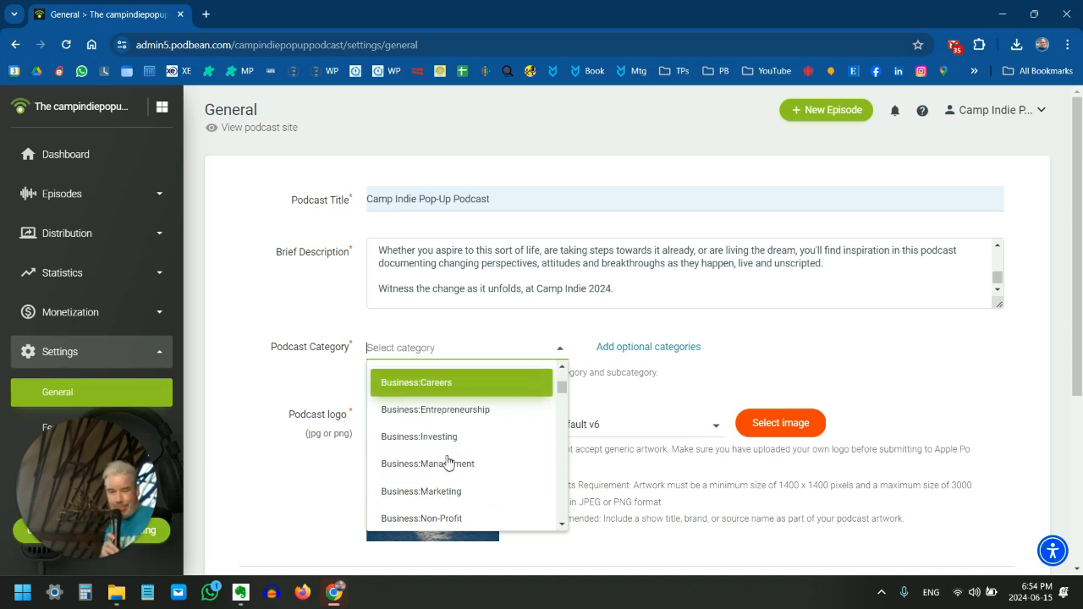
scroll(457, 467, "down", 5)
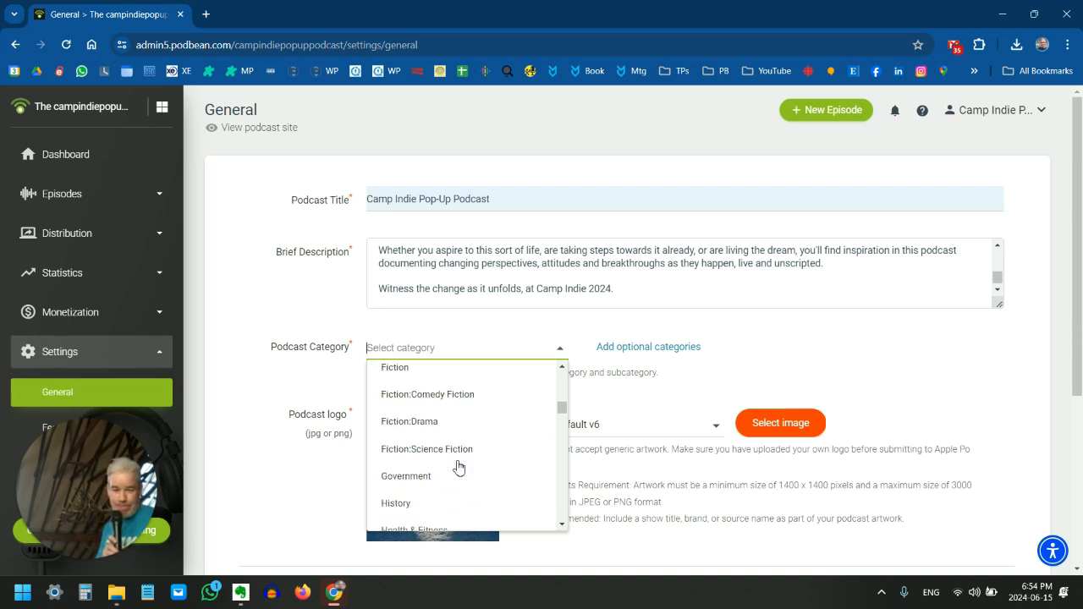
scroll(467, 476, "down", 10)
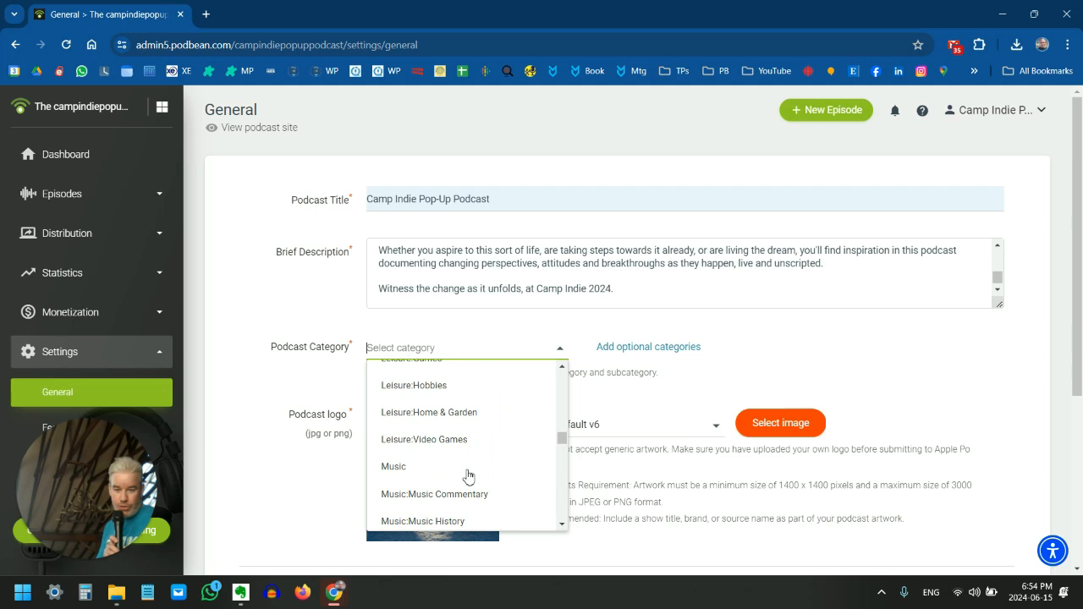
scroll(465, 479, "down", 8)
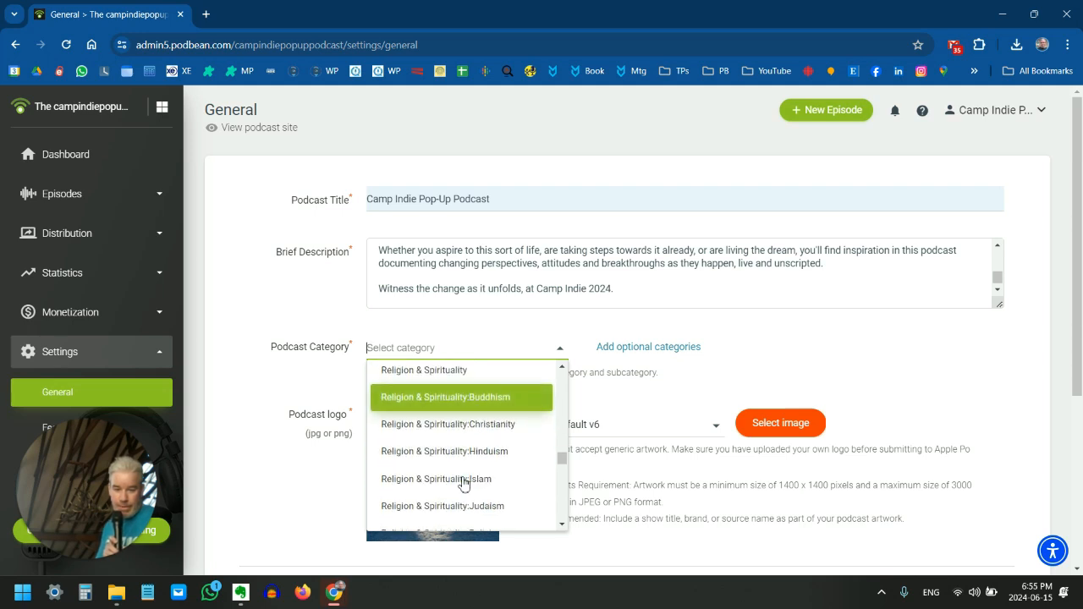
scroll(461, 478, "down", 6)
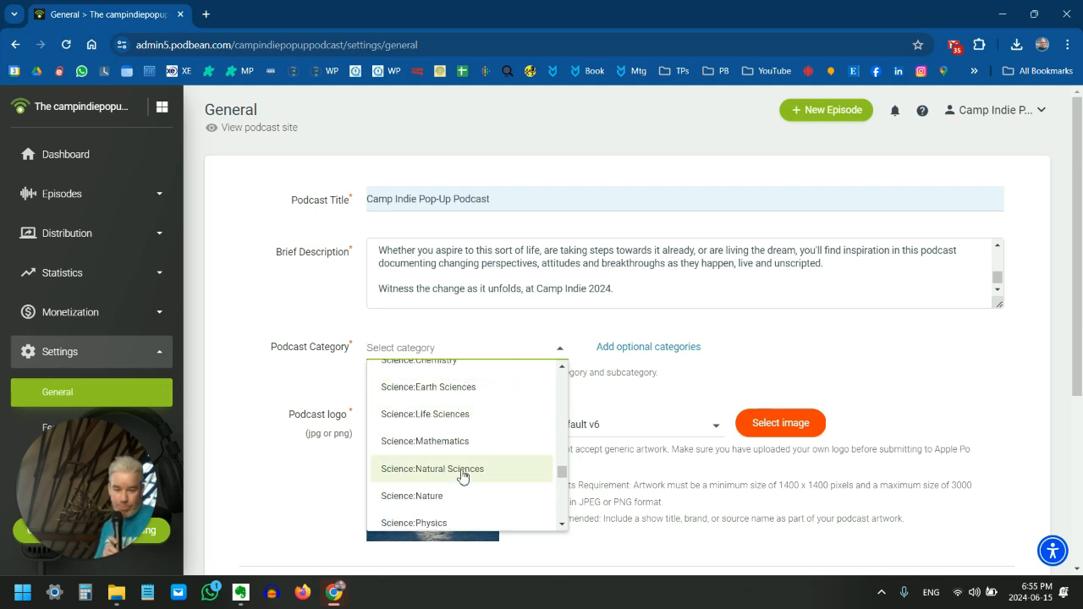
scroll(456, 457, "up", 2)
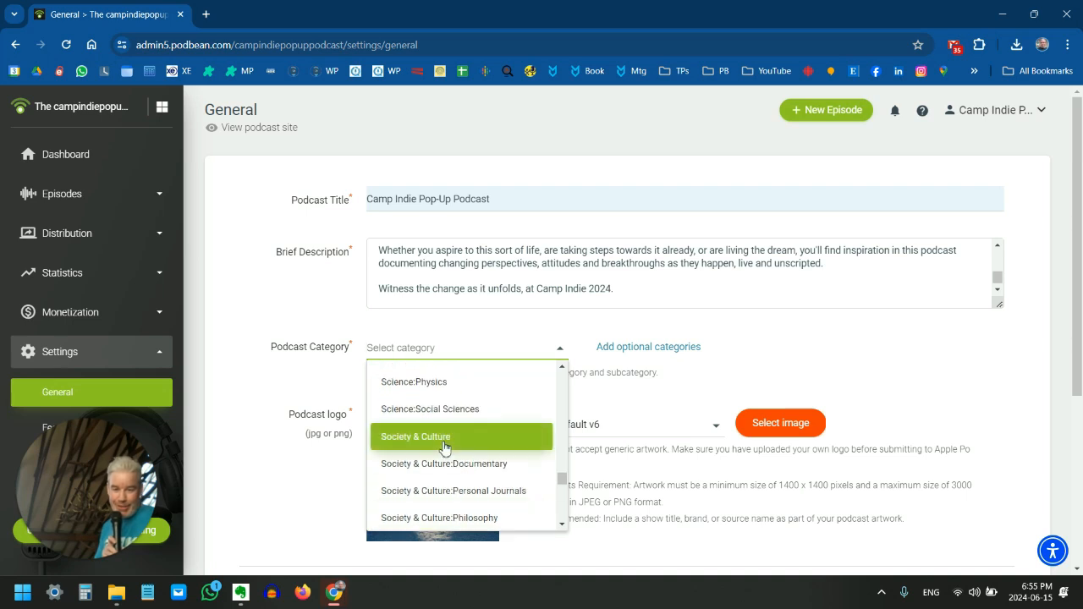
left_click(444, 437)
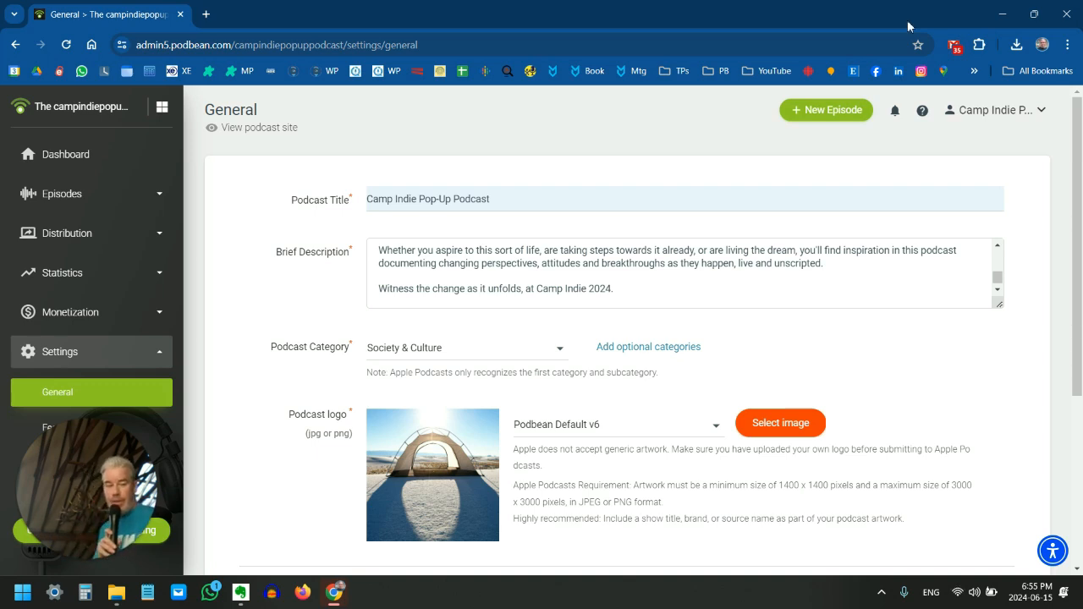
Add an optional second podcast category and set it to Business
left_click(648, 347)
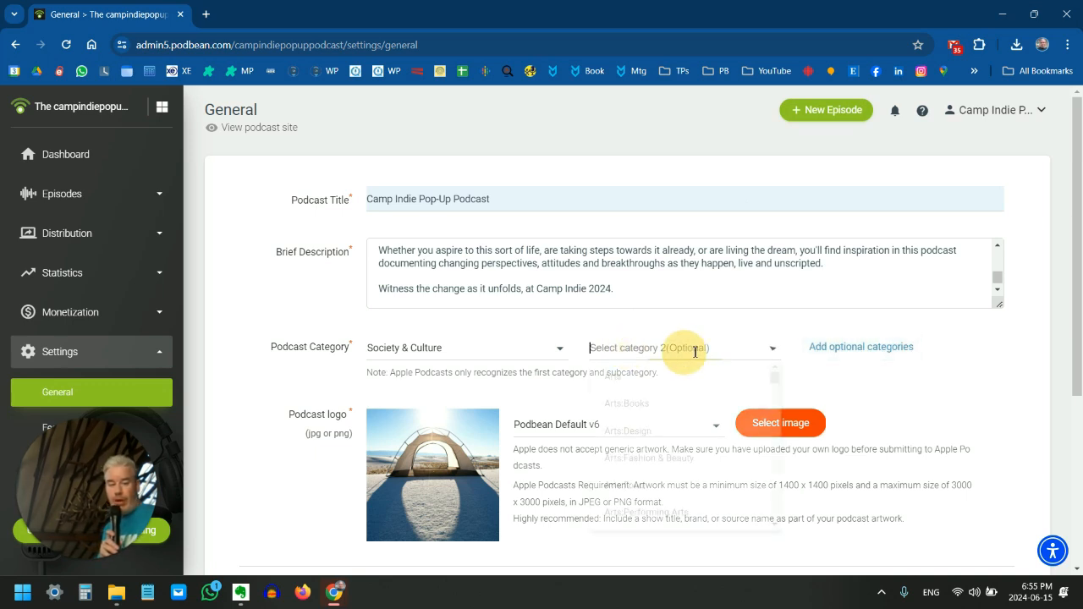
left_click(684, 348)
scroll(681, 486, "down", 1)
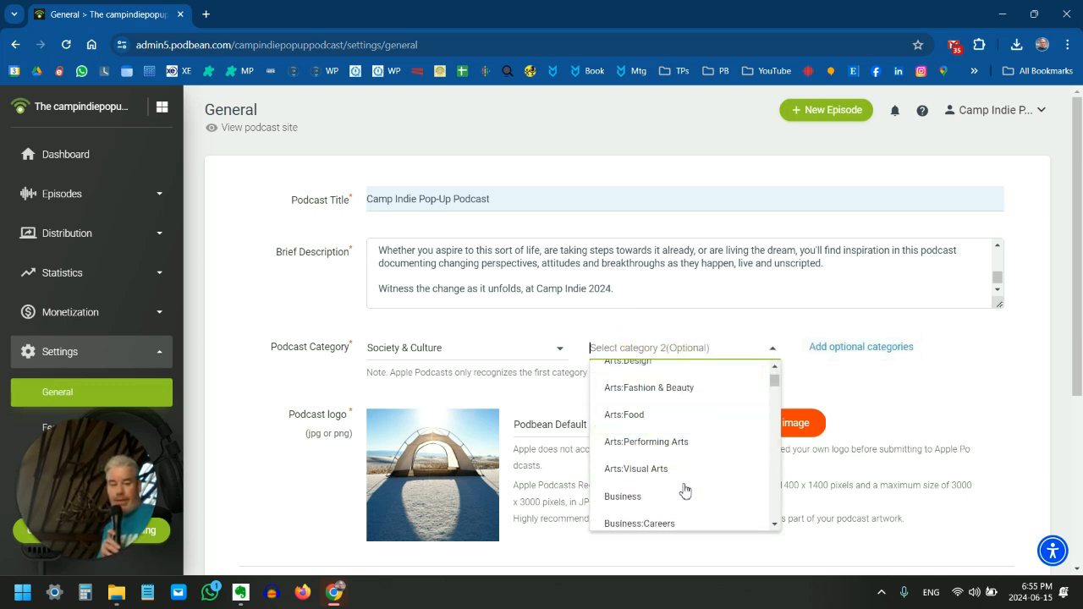
scroll(681, 480, "down", 3)
scroll(685, 465, "up", 1)
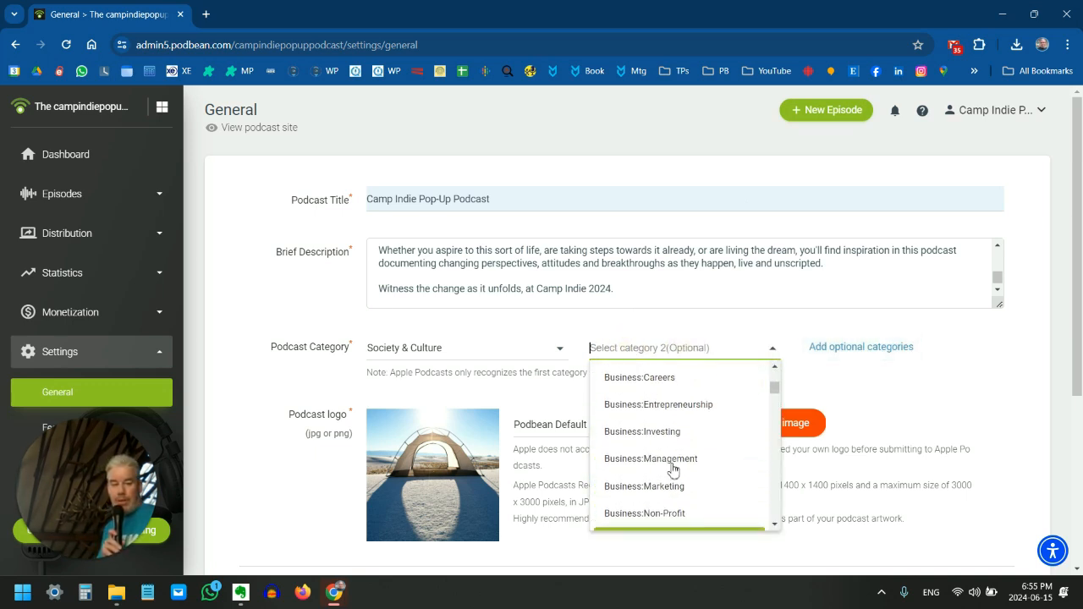
scroll(668, 423, "up", 1)
left_click(681, 423)
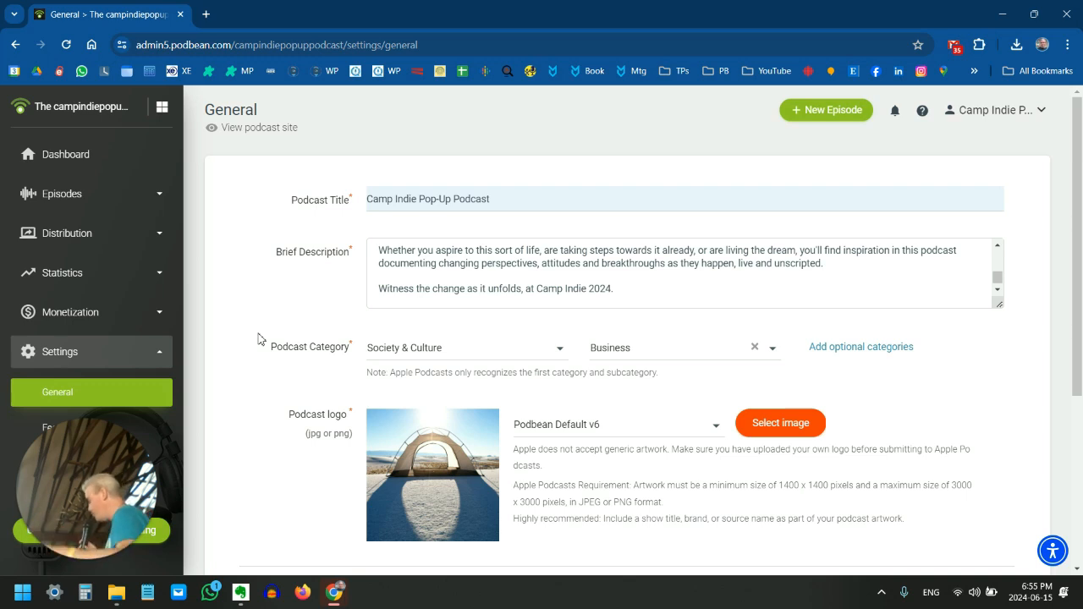
Choose Pop Up Podcast cover 1.png from Podcasts > Camp Indie Pop-Up Podcast > Artwork on pCloud Drive as the podcast logo image
scroll(237, 317, "down", 1)
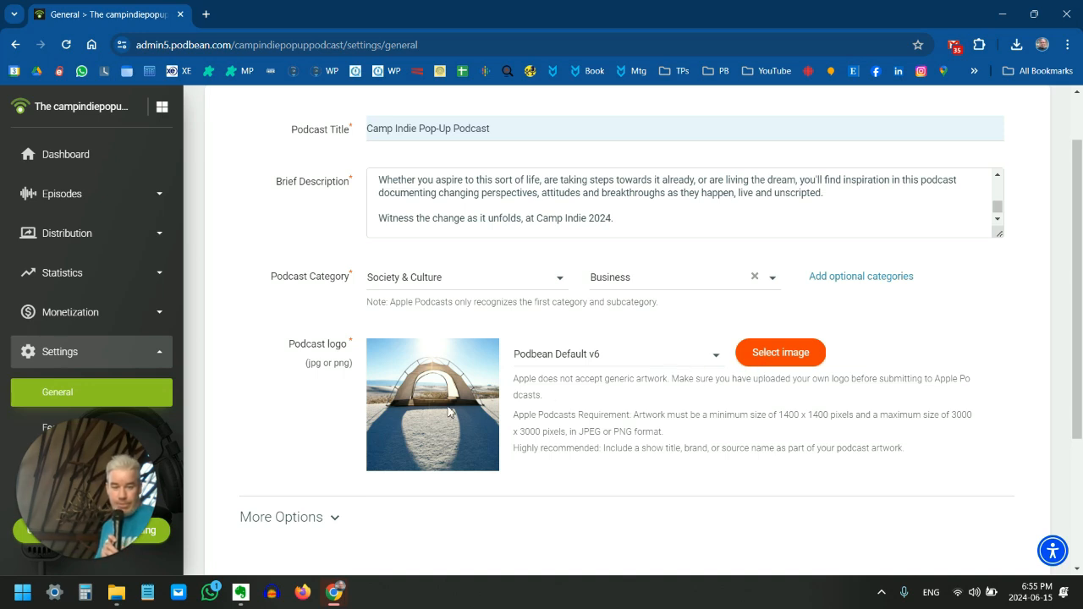
left_click(790, 356)
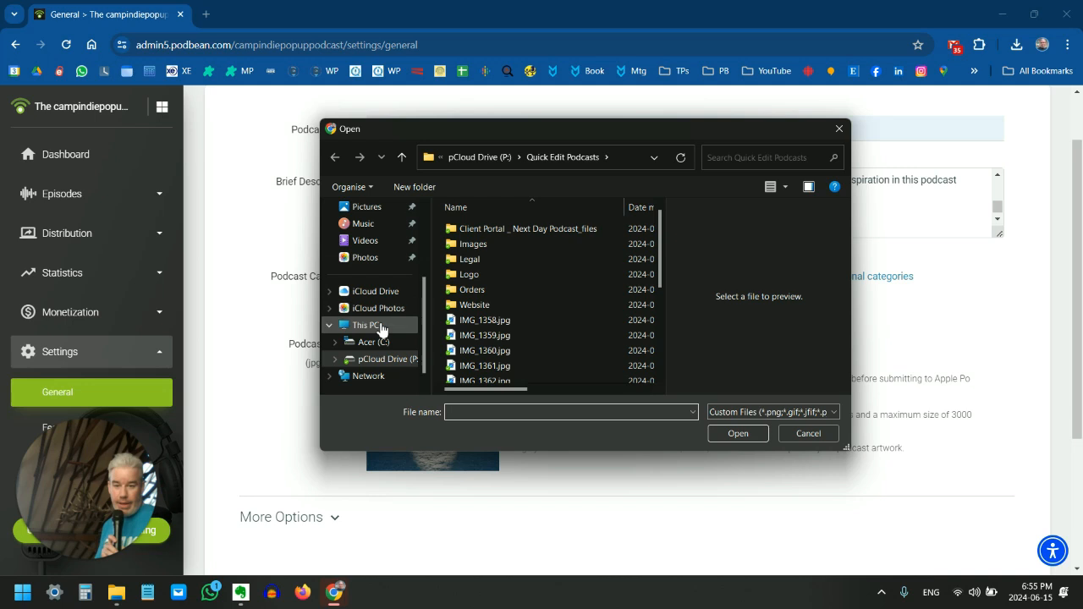
left_click(382, 359)
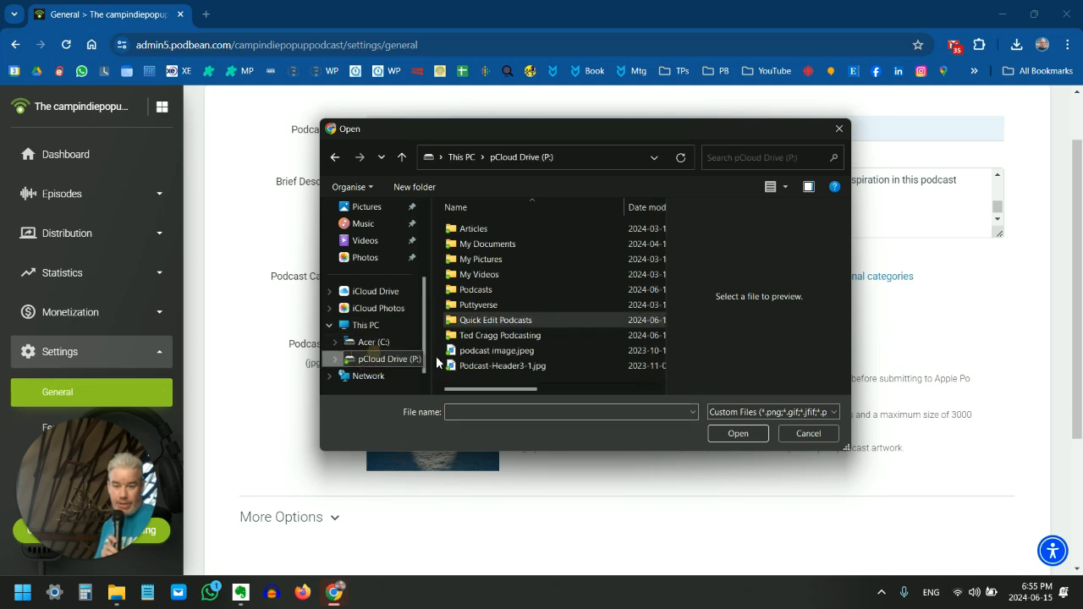
double_click(489, 291)
double_click(497, 229)
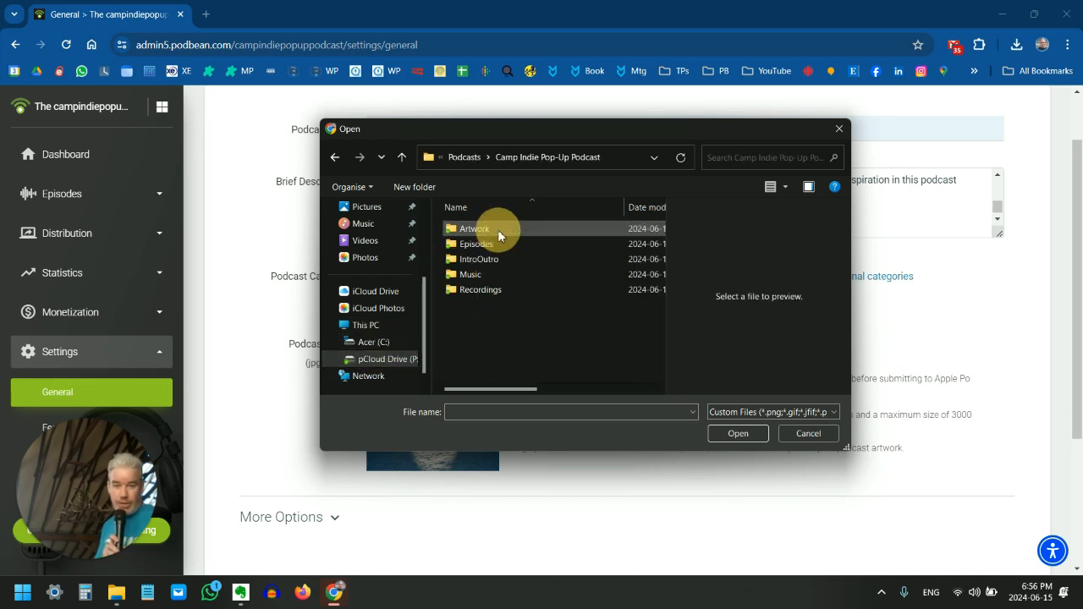
left_click(476, 234)
double_click(476, 234)
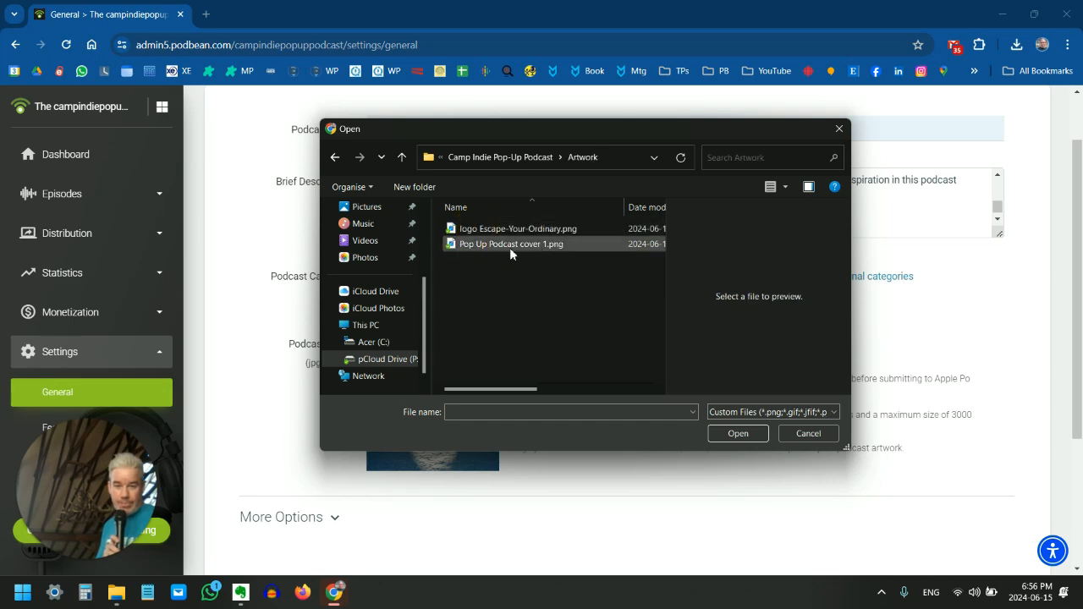
double_click(509, 247)
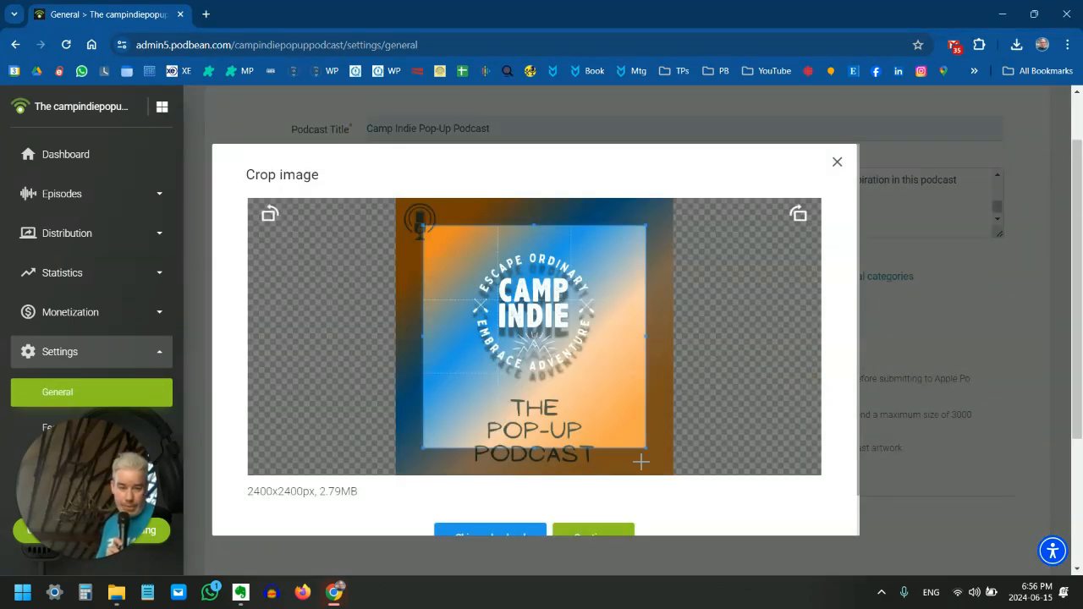
Expand the crop area to cover the whole cover image and try to upload it as the podcast logo
left_click_drag(518, 275, 490, 252)
left_click_drag(617, 426, 694, 491)
scroll(519, 501, "down", 1)
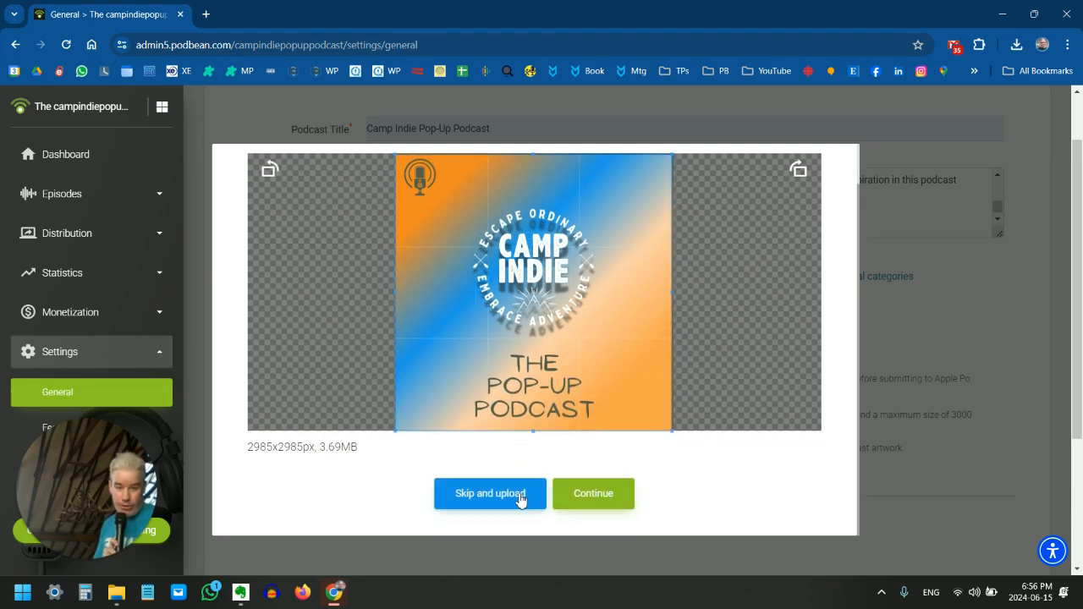
left_click(580, 499)
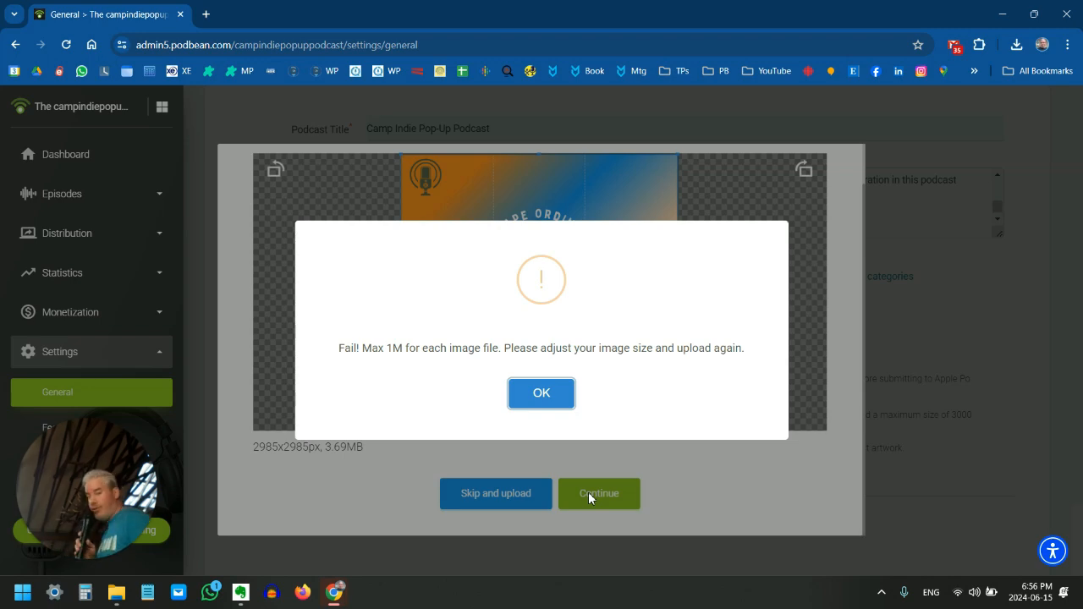
left_click(545, 402)
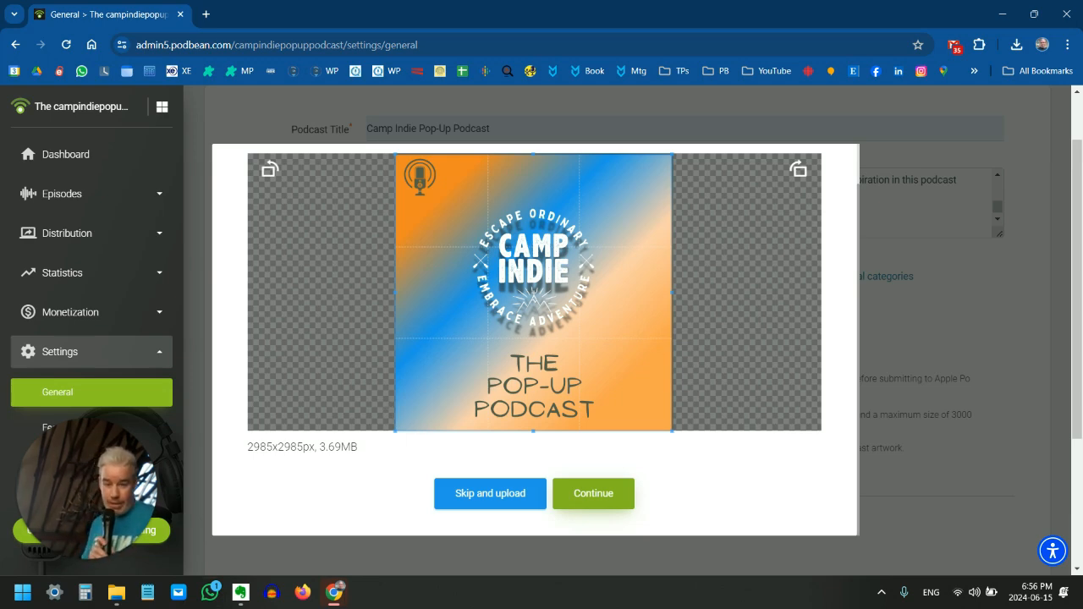
Switch to the Artwork folder in File Explorer and open Pop Up Podcast cover 1.png in the image viewer
left_click(117, 592)
left_click(464, 172)
left_click(249, 142)
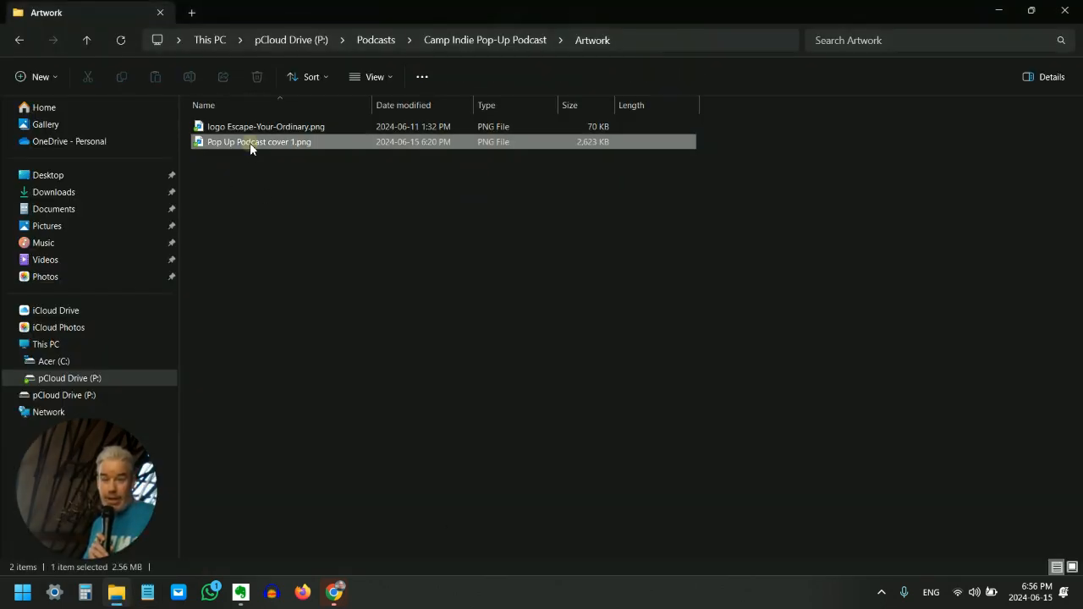
double_click(593, 146)
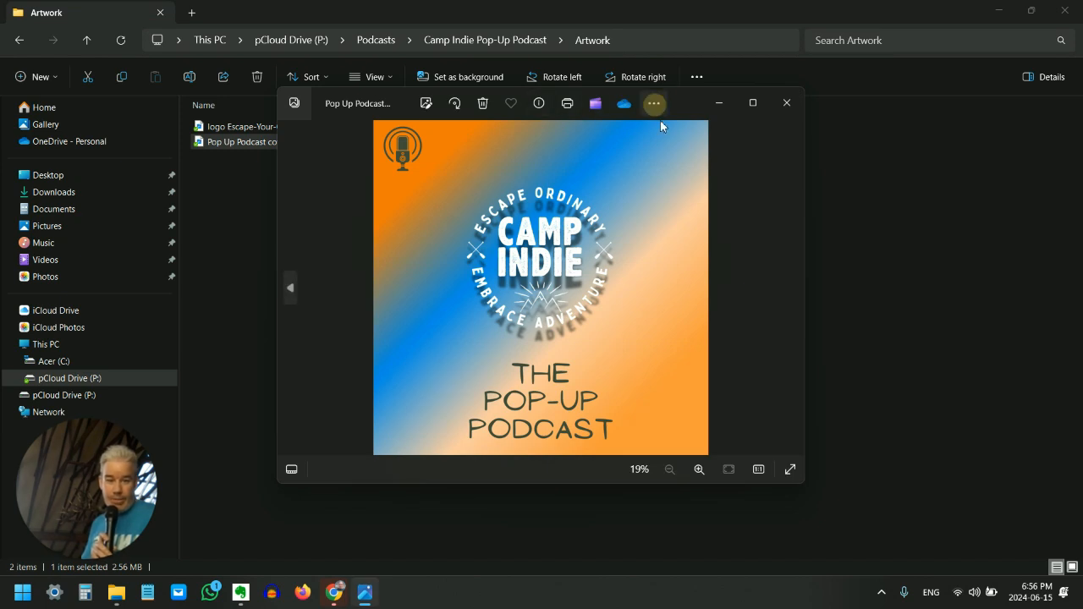
Save a copy of the cover image as Pop Up Podcast cover 1.jpeg in the Branding folder, using the .jpeg file type
left_click(656, 105)
left_click(572, 131)
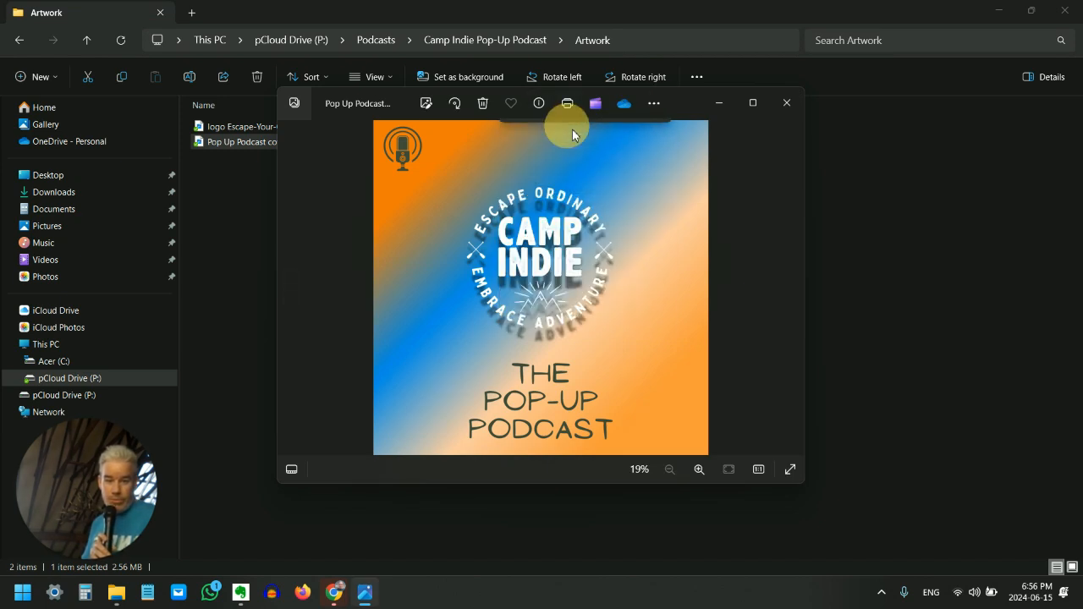
left_click(653, 103)
left_click(622, 133)
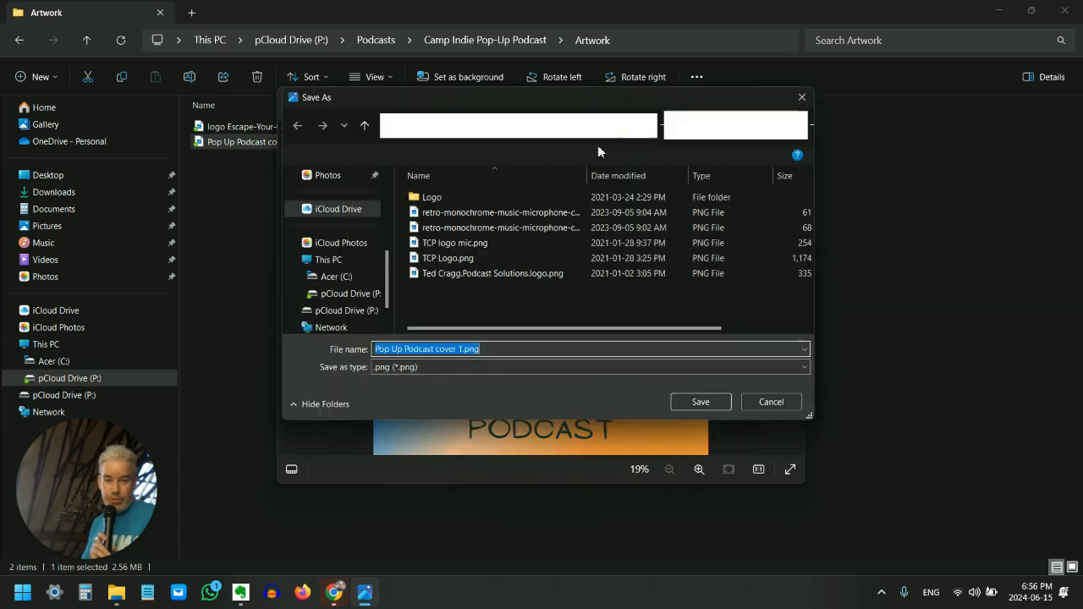
left_click(424, 367)
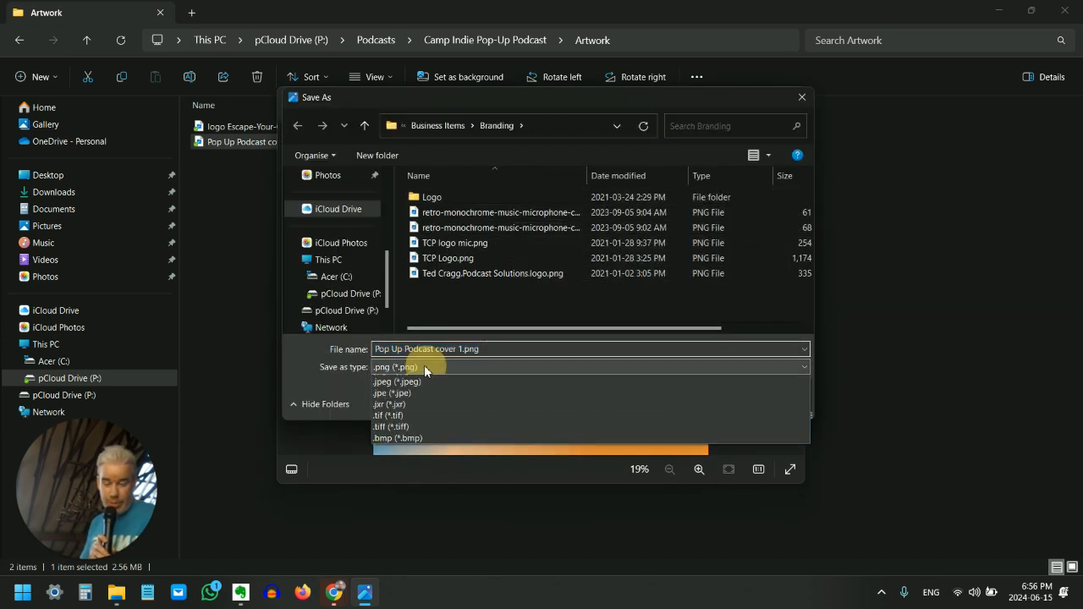
left_click(427, 394)
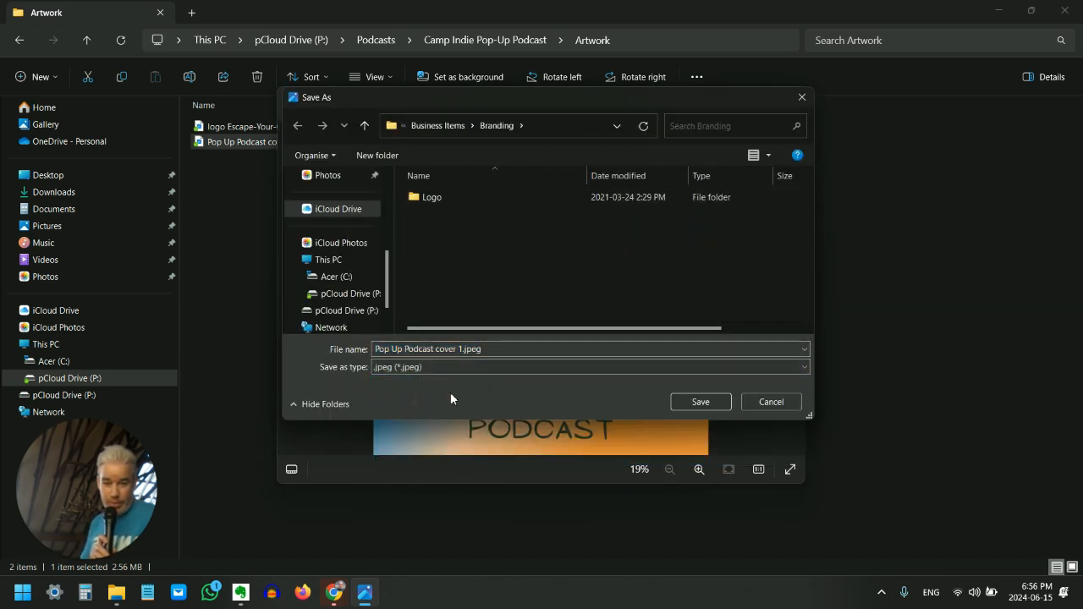
left_click(699, 402)
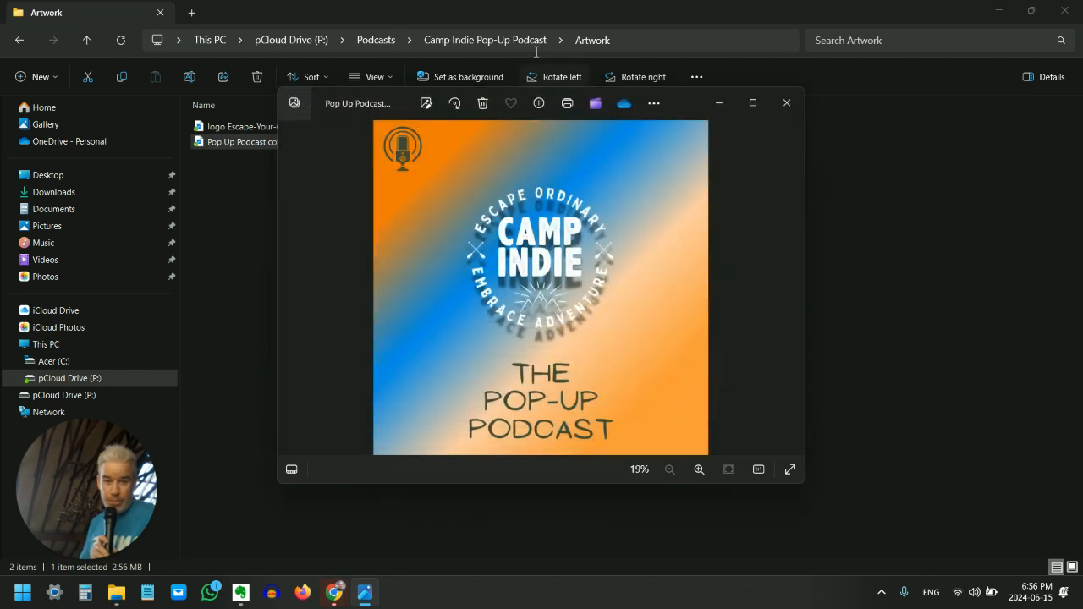
Save a copy of the cover image to the Desktop as Pop Up Podcast cover 1.jpeg in .jpeg format, and close the image viewer
left_click(653, 103)
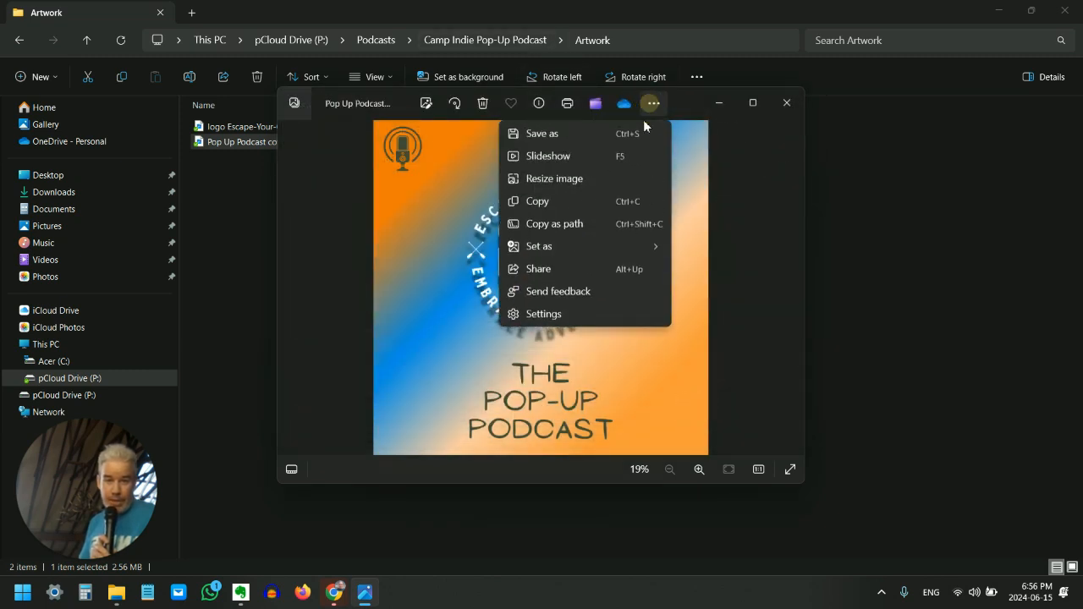
left_click(579, 137)
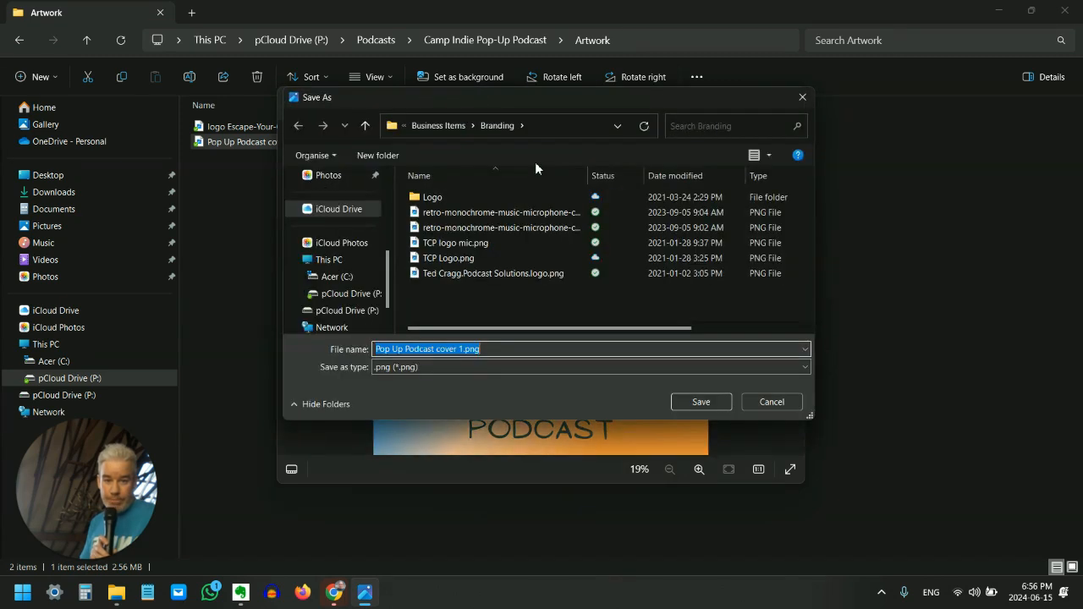
scroll(328, 224, "up", 3)
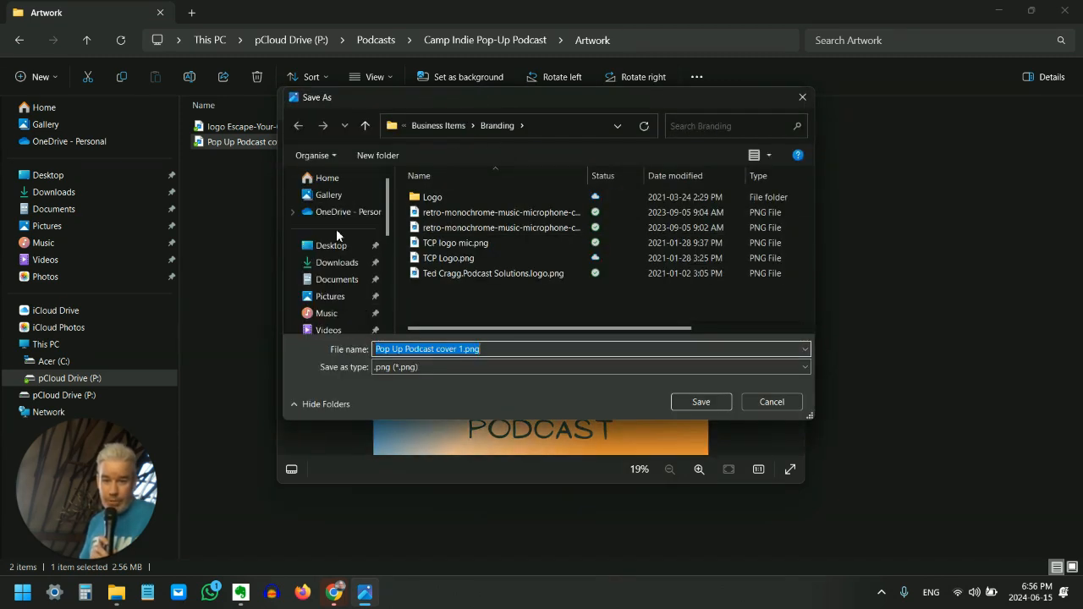
left_click(333, 247)
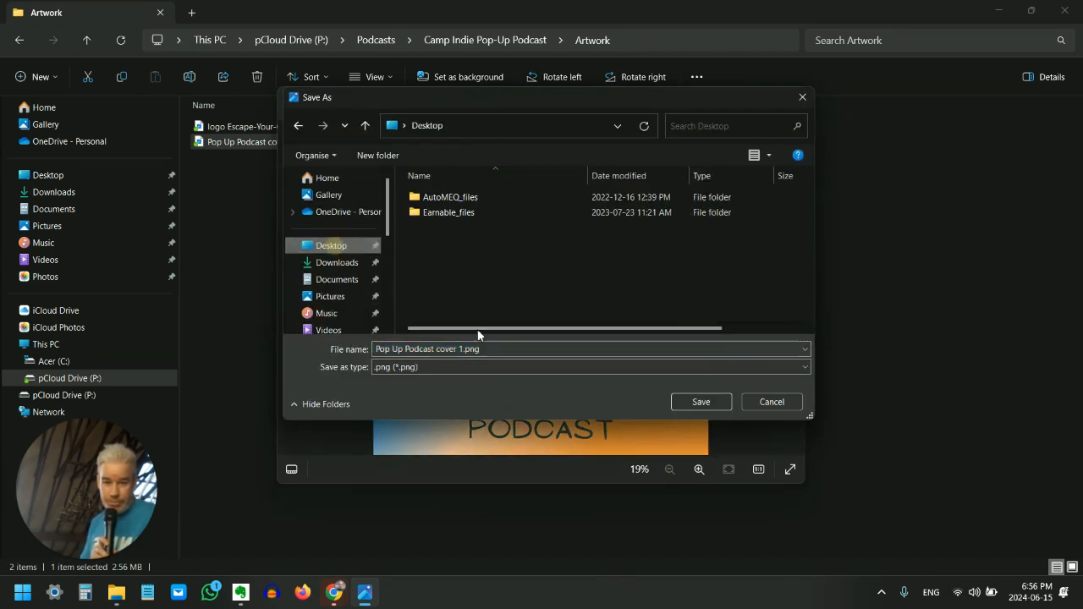
left_click(444, 363)
left_click(412, 403)
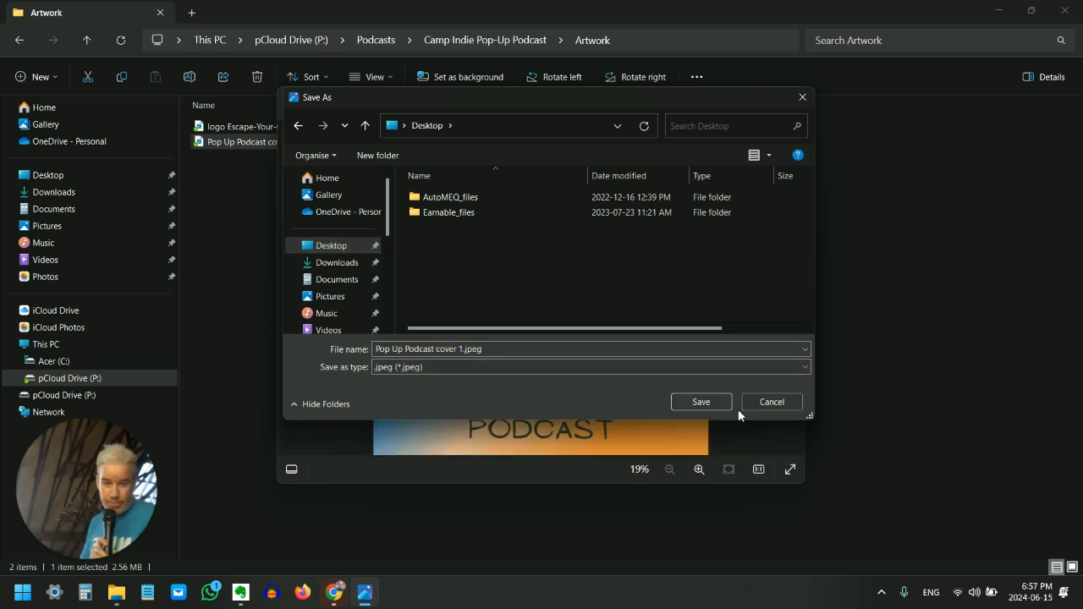
left_click(702, 401)
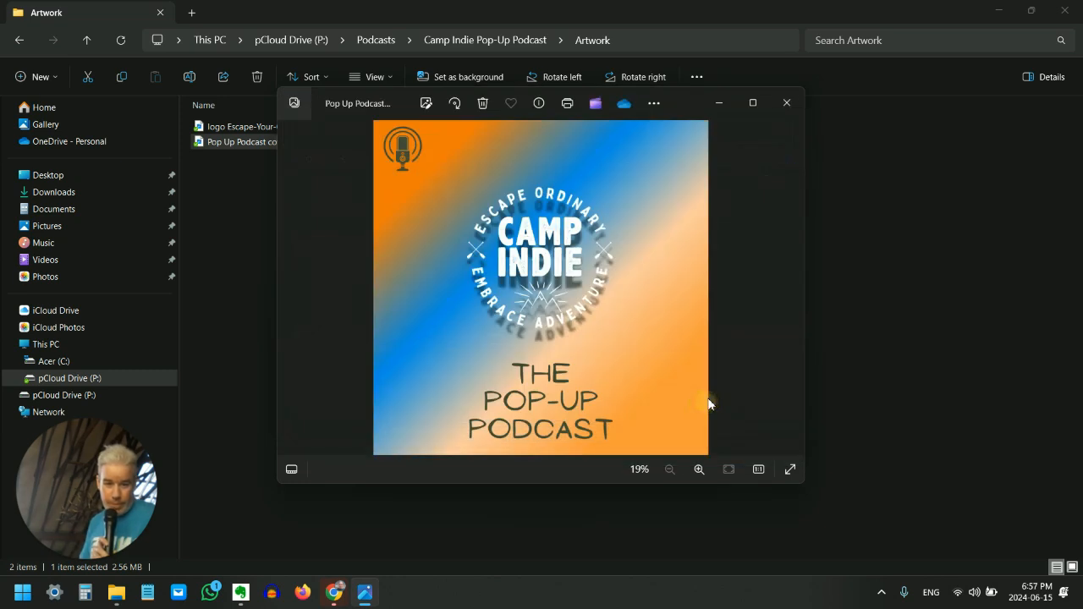
left_click(787, 103)
Switch back to the Podbean general settings in Chrome and cancel the pending upload of the PNG cover
mouse_move(334, 592)
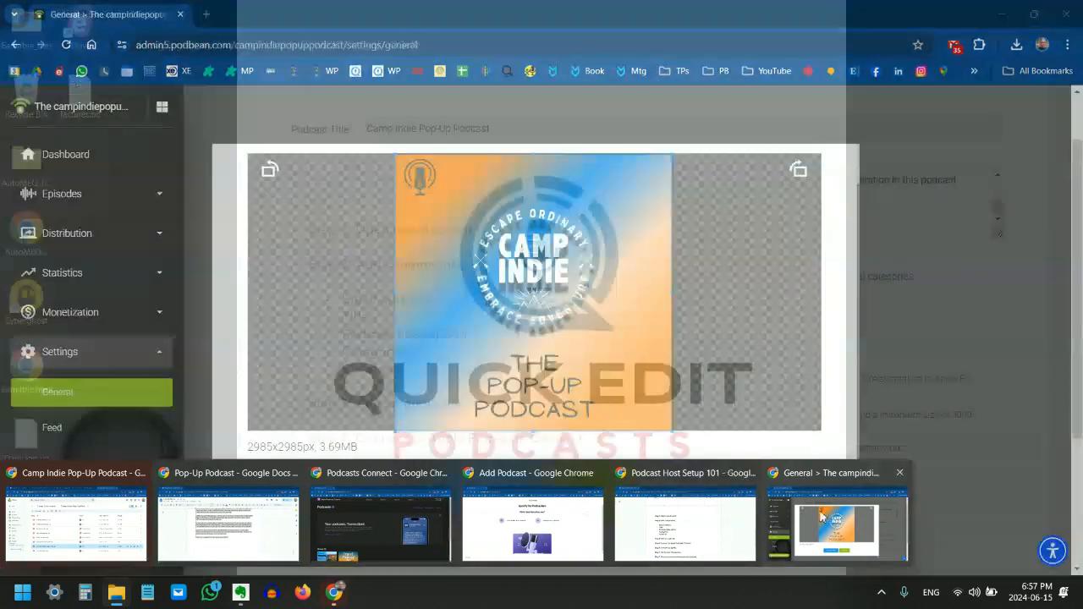
left_click(820, 516)
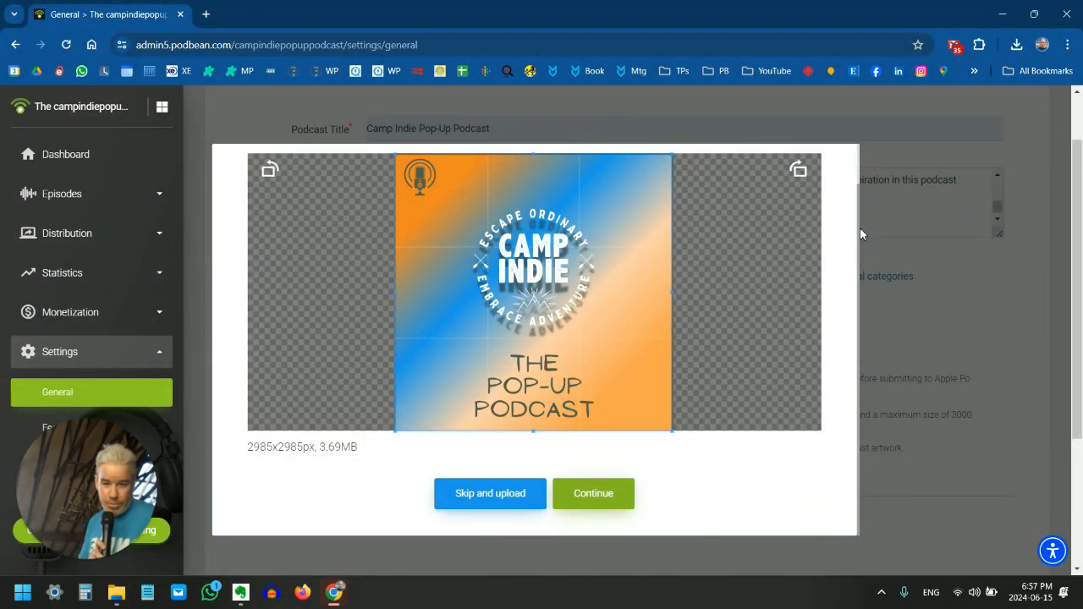
left_click(481, 501)
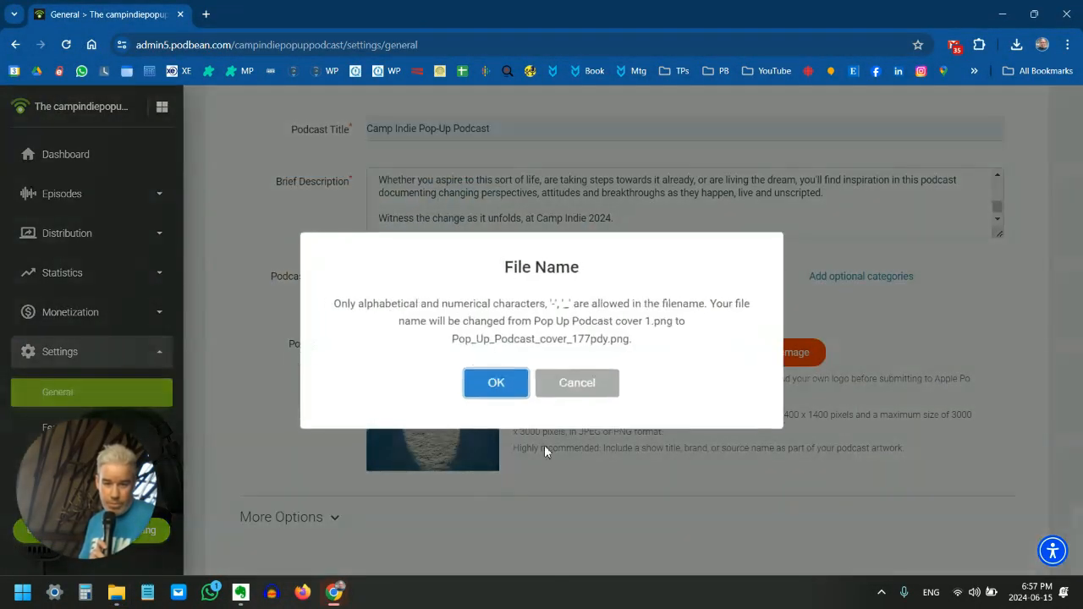
left_click(575, 384)
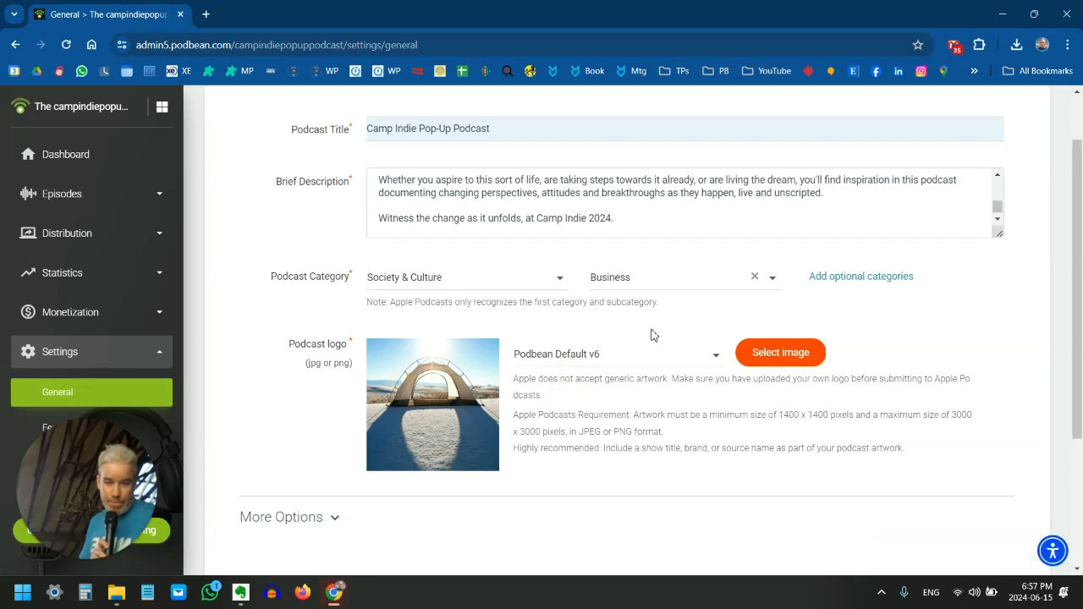
Upload Pop Up Podcast cover 1.jpeg from the Desktop as the podcast logo, keeping the full image in the crop and adding no text
left_click(782, 350)
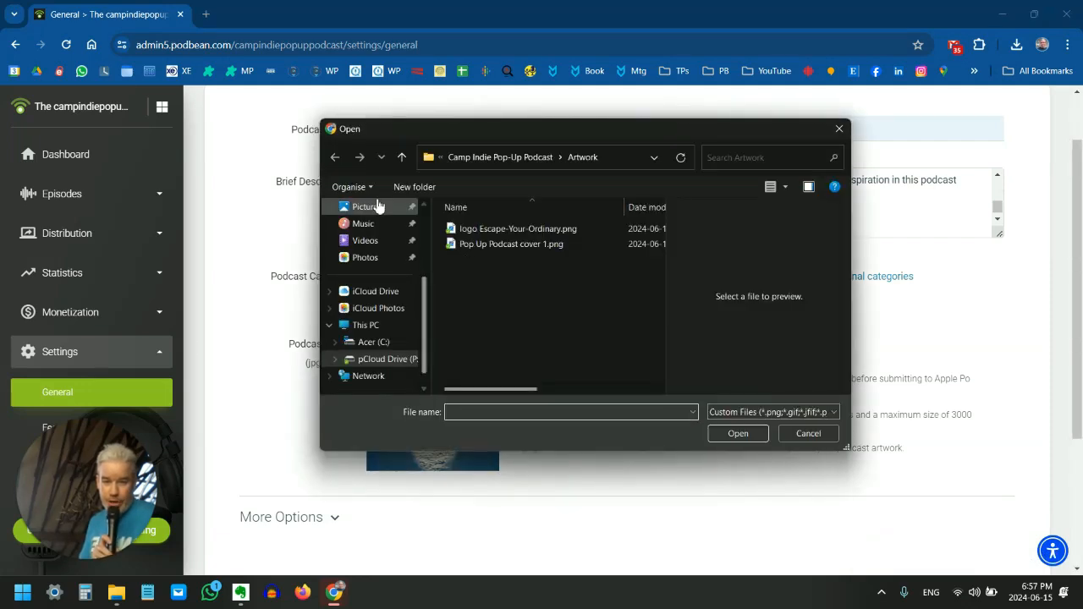
scroll(372, 254, "up", 3)
left_click(381, 275)
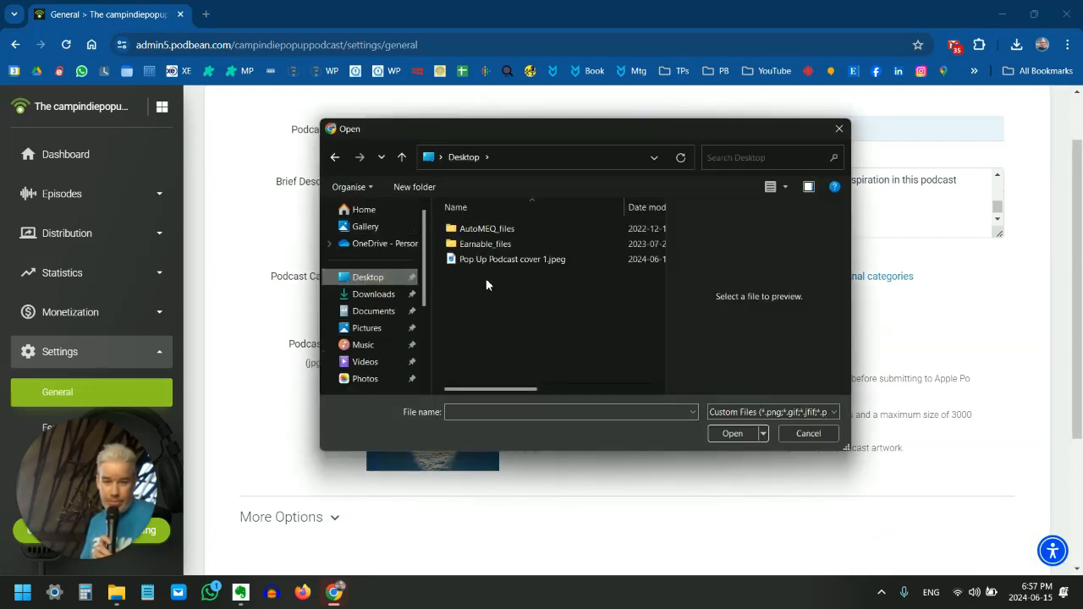
double_click(491, 259)
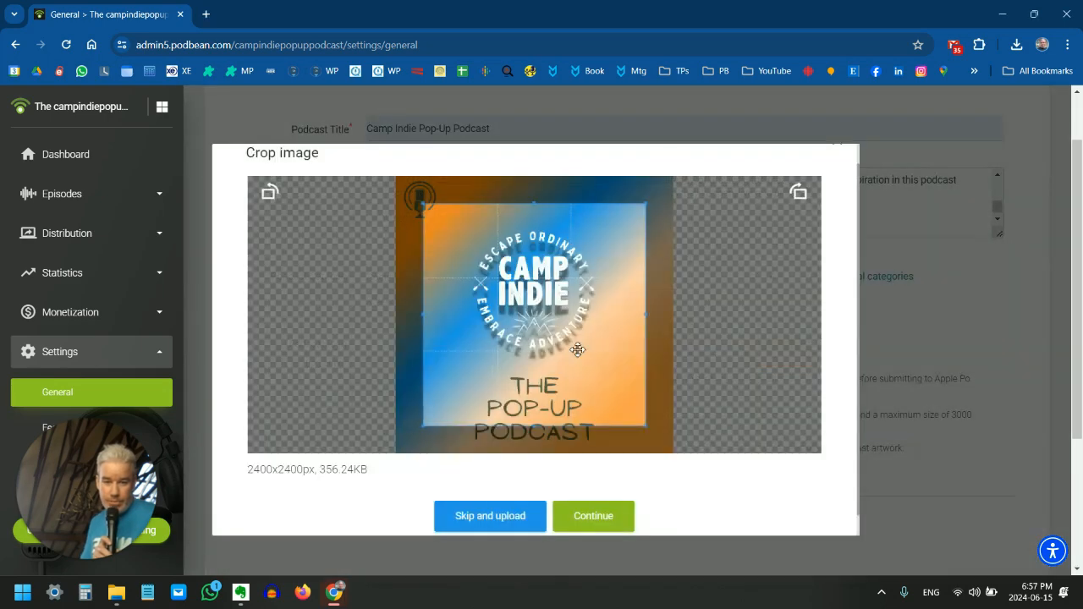
left_click_drag(673, 453, 711, 457)
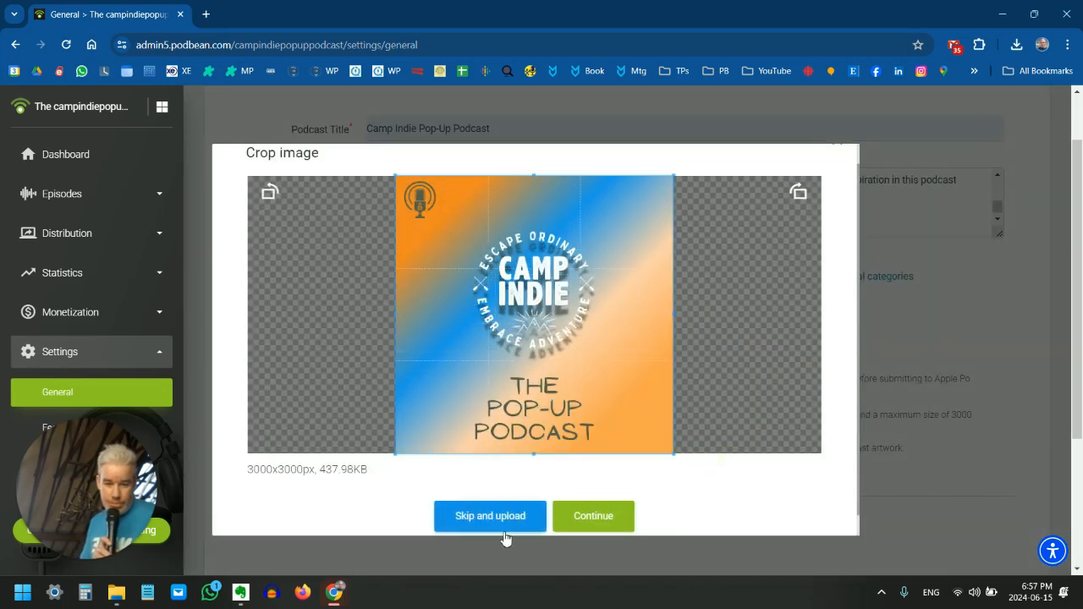
left_click(591, 517)
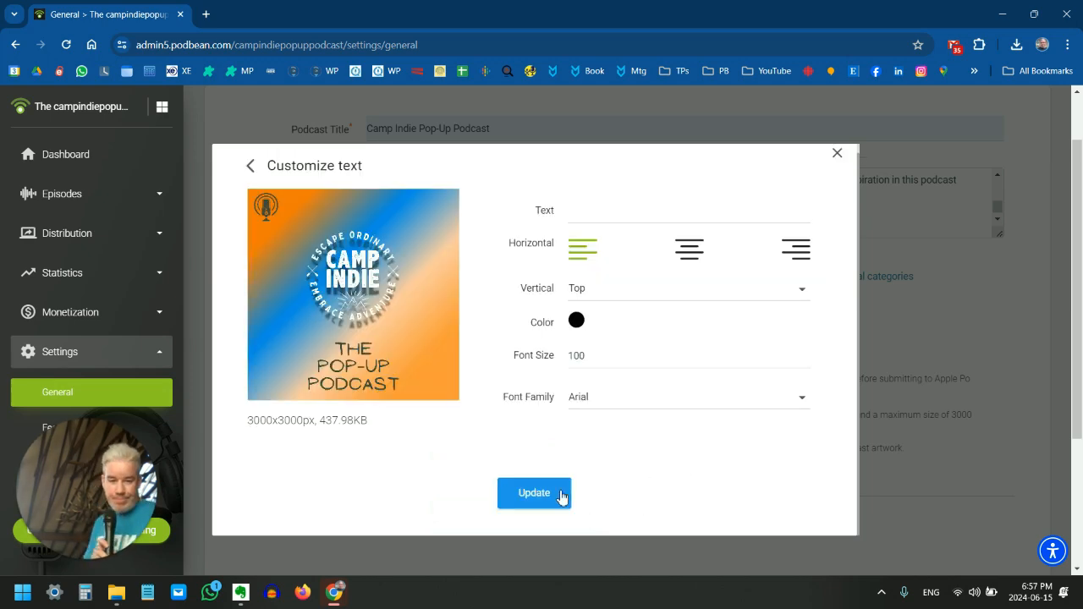
left_click(534, 499)
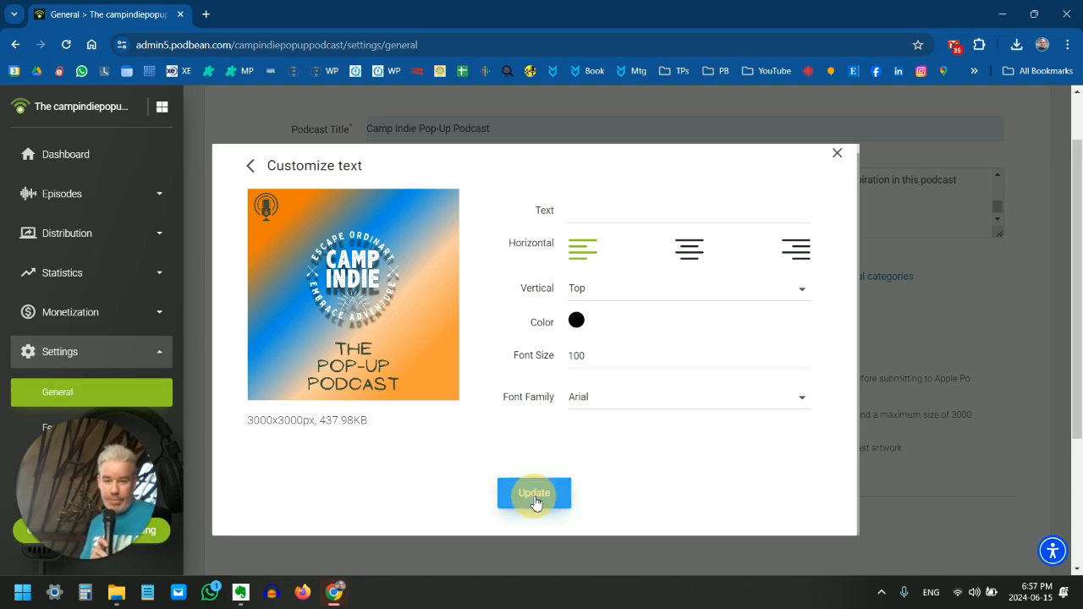
Expand the additional podcast options and review the website, author, language, copyright, country, timezone and podcast type settings
scroll(285, 476, "down", 2)
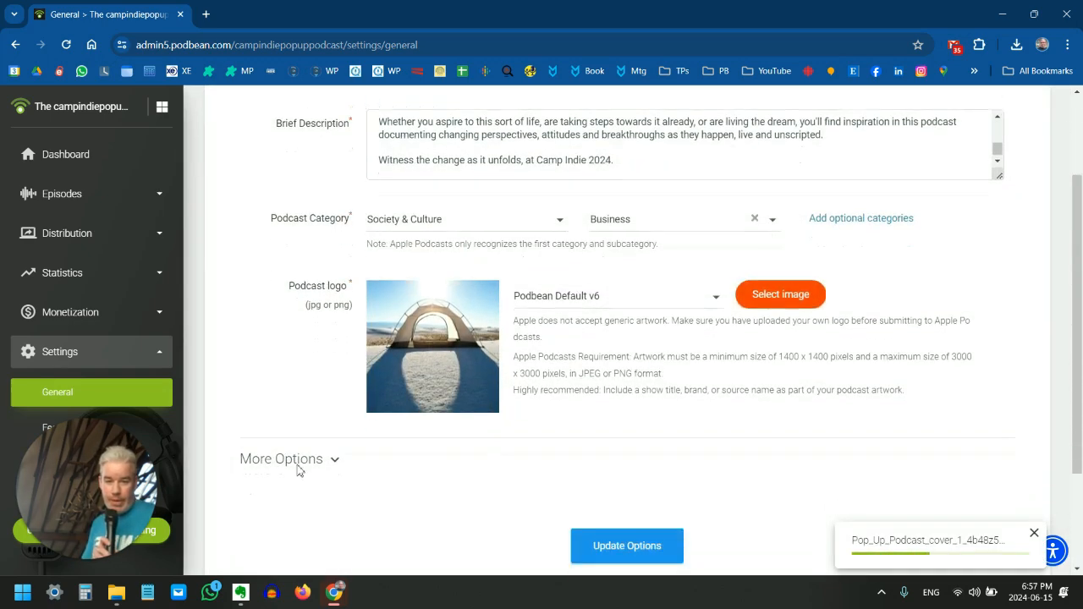
left_click(330, 380)
scroll(327, 380, "down", 2)
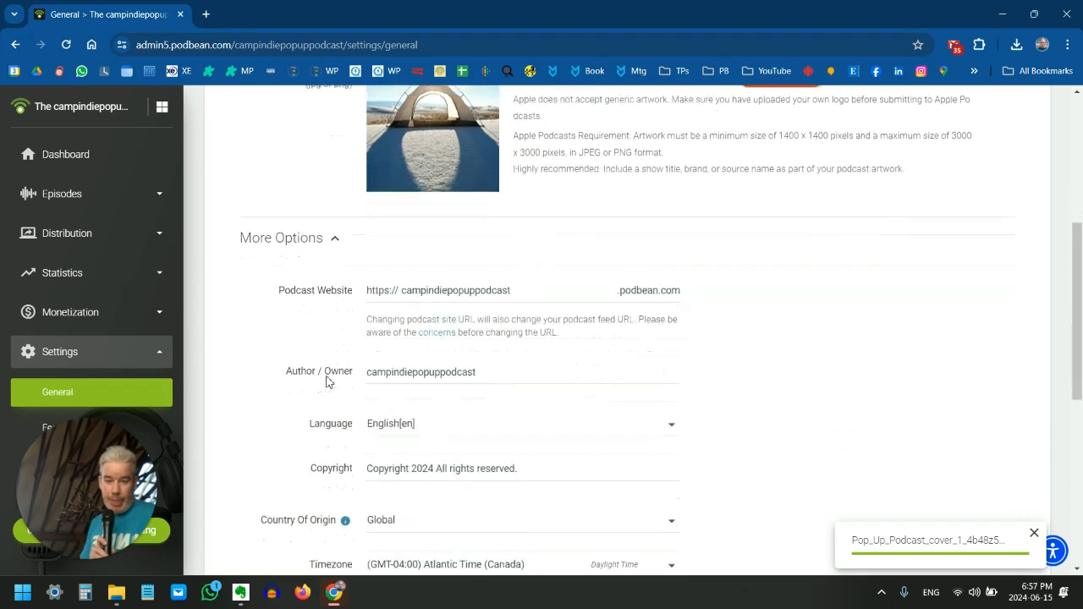
scroll(709, 329, "down", 1)
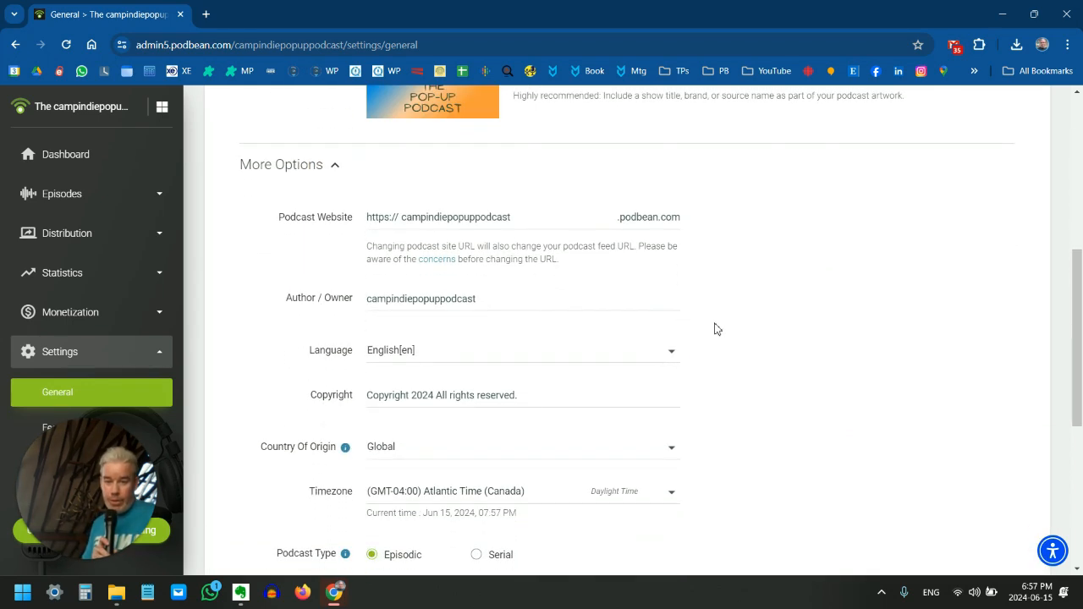
scroll(717, 327, "down", 1)
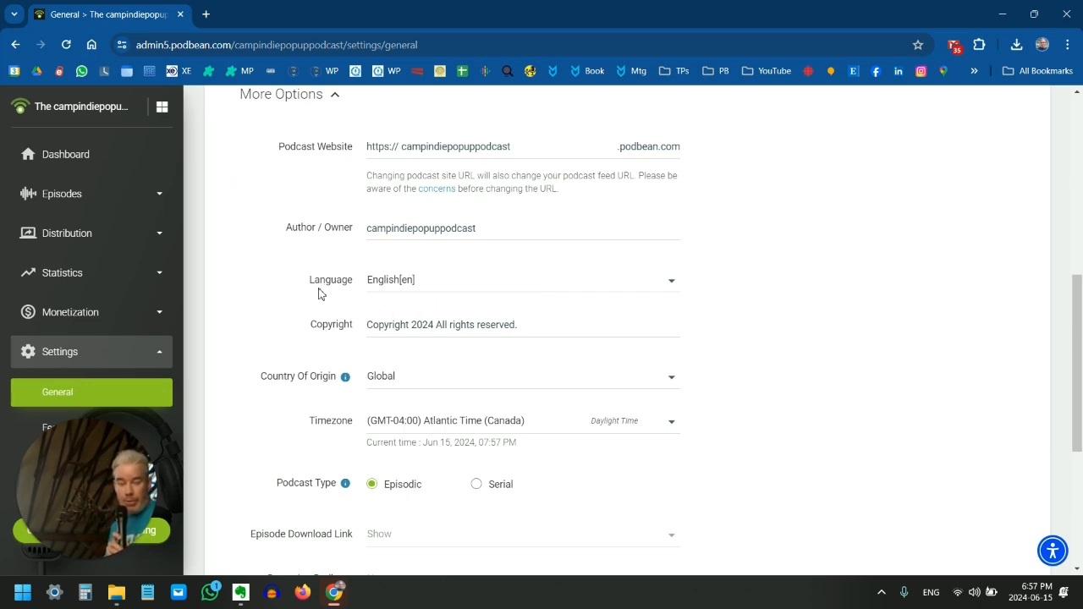
scroll(319, 294, "down", 2)
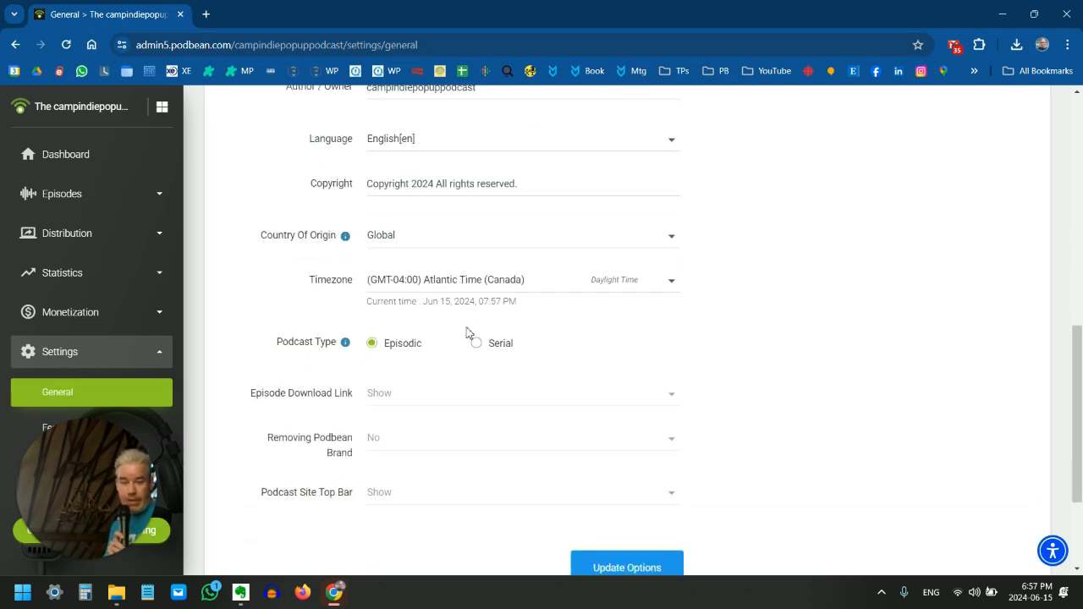
scroll(541, 341, "down", 1)
scroll(669, 283, "up", 1)
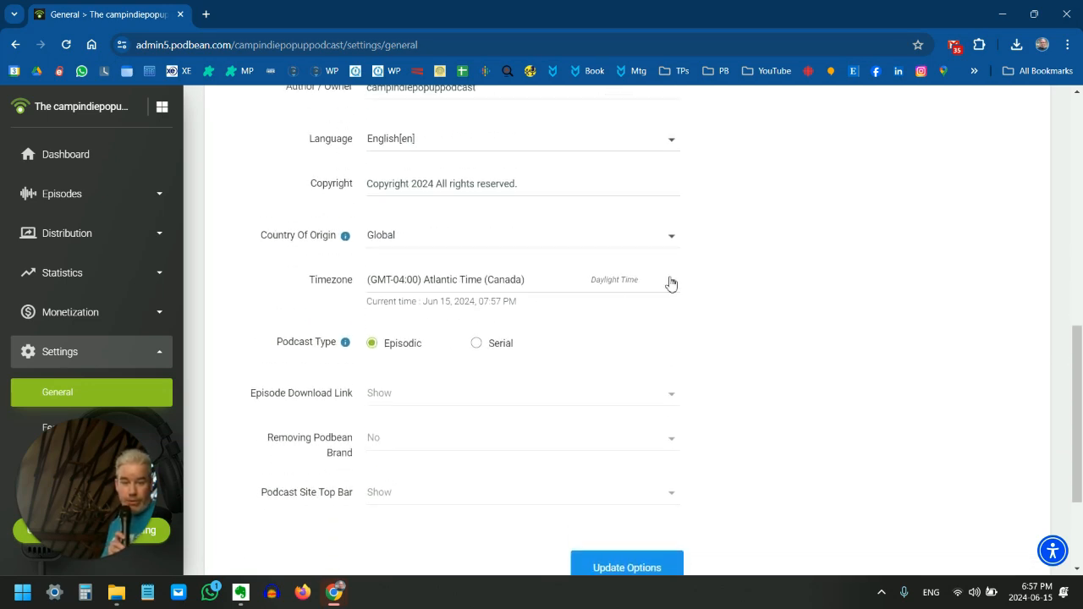
Set the podcast timezone to (GMT-05:00) Eastern Time (US & Canada) and save the general settings
left_click(669, 281)
scroll(515, 374, "up", 1)
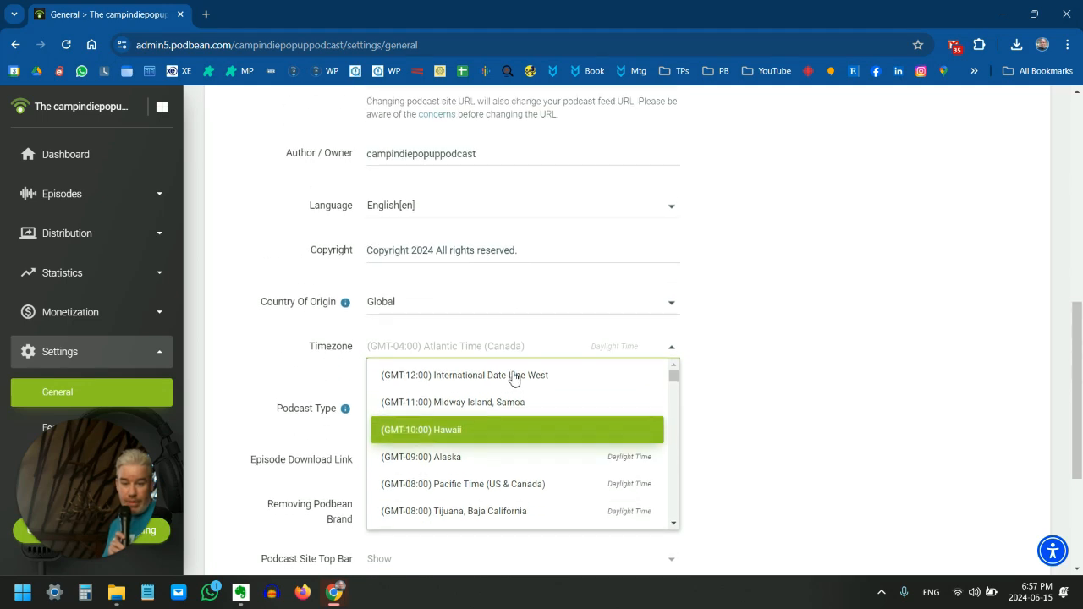
scroll(542, 376, "down", 2)
mouse_move(674, 242)
left_mouse_down()
mouse_move(676, 270)
mouse_move(672, 261)
left_mouse_up()
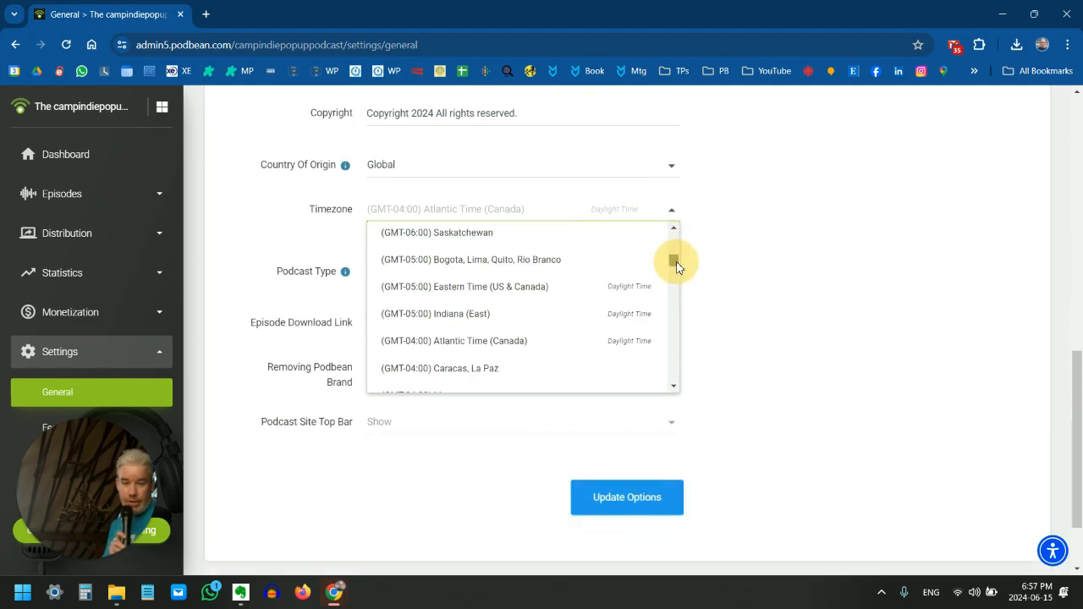
left_click(541, 292)
left_click(652, 507)
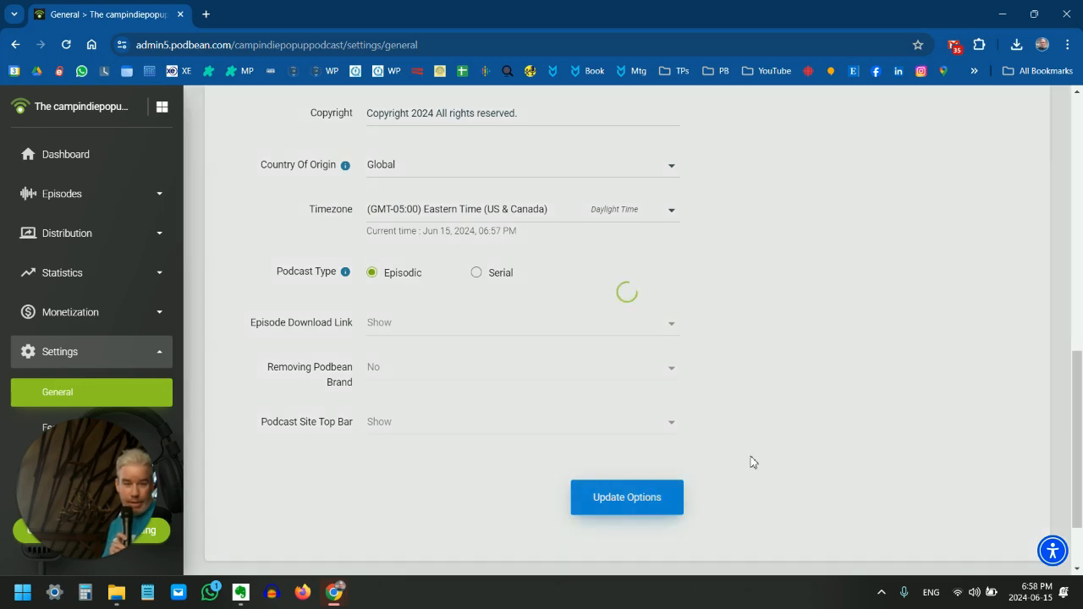
Start a new episode from the dashboard's publishing checklist and try to choose a media file to upload
scroll(638, 385, "down", 1)
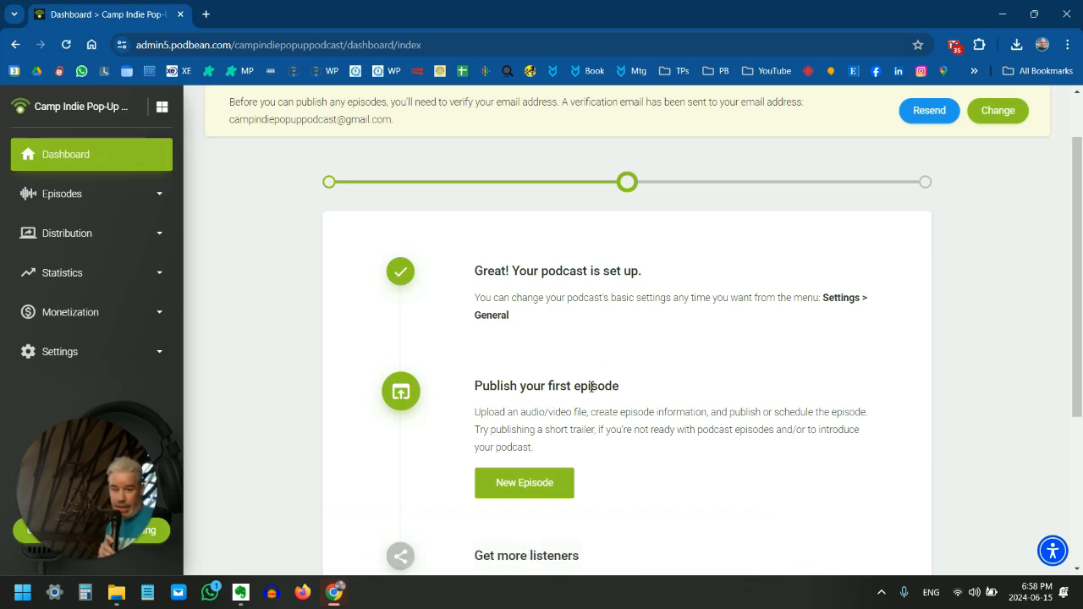
scroll(616, 382, "down", 1)
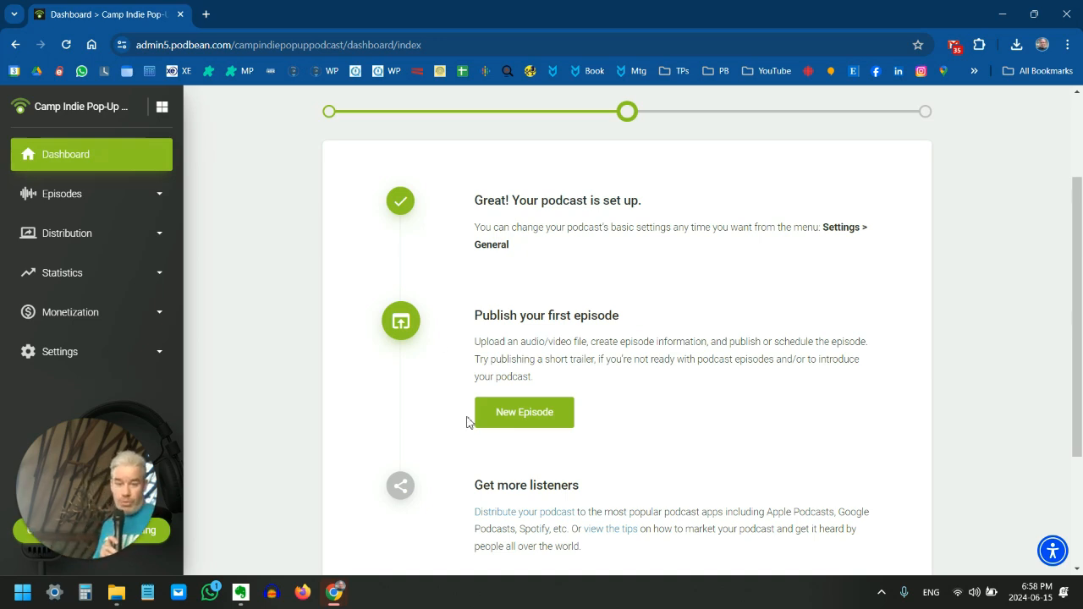
left_click(523, 413)
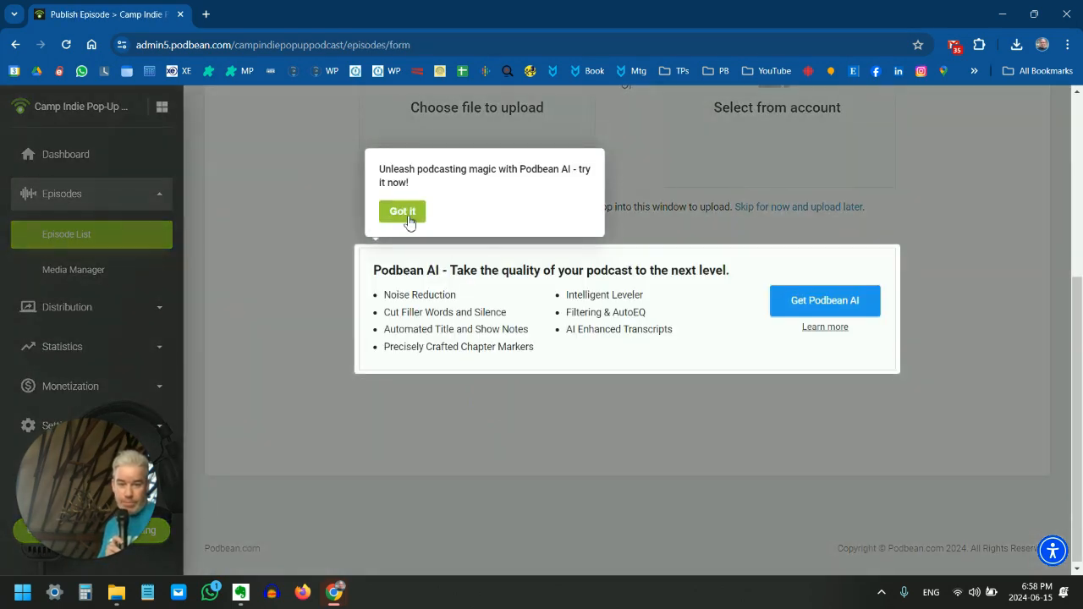
left_click(408, 217)
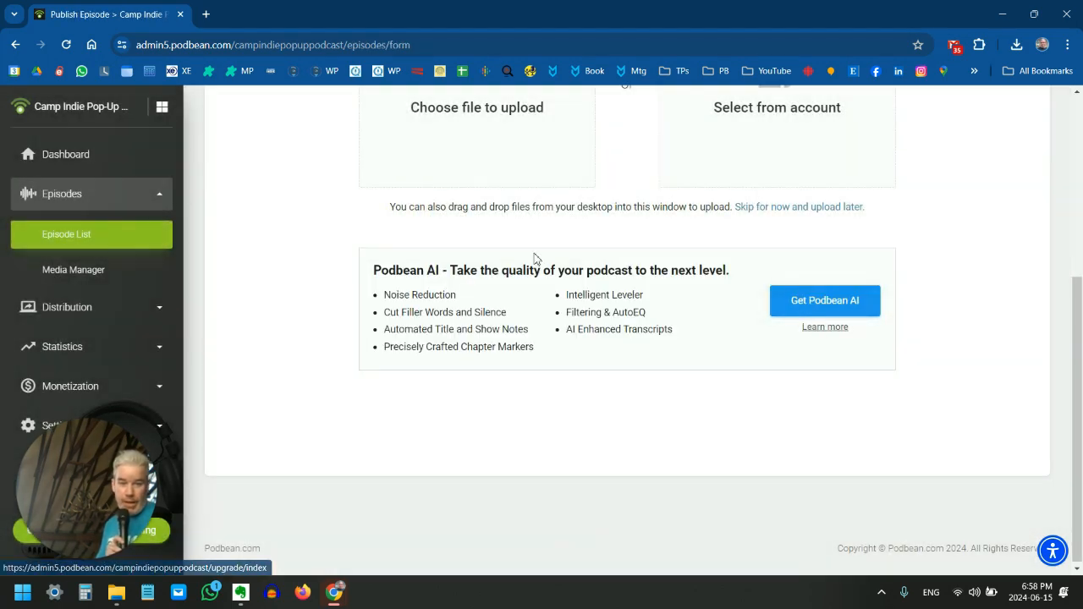
scroll(535, 254, "up", 3)
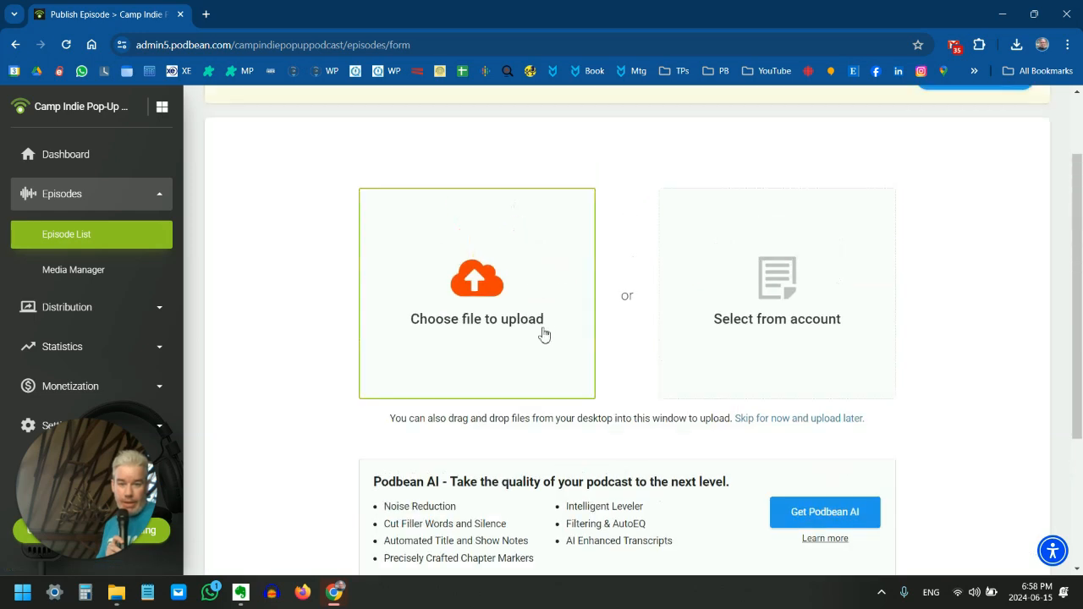
left_click(472, 307)
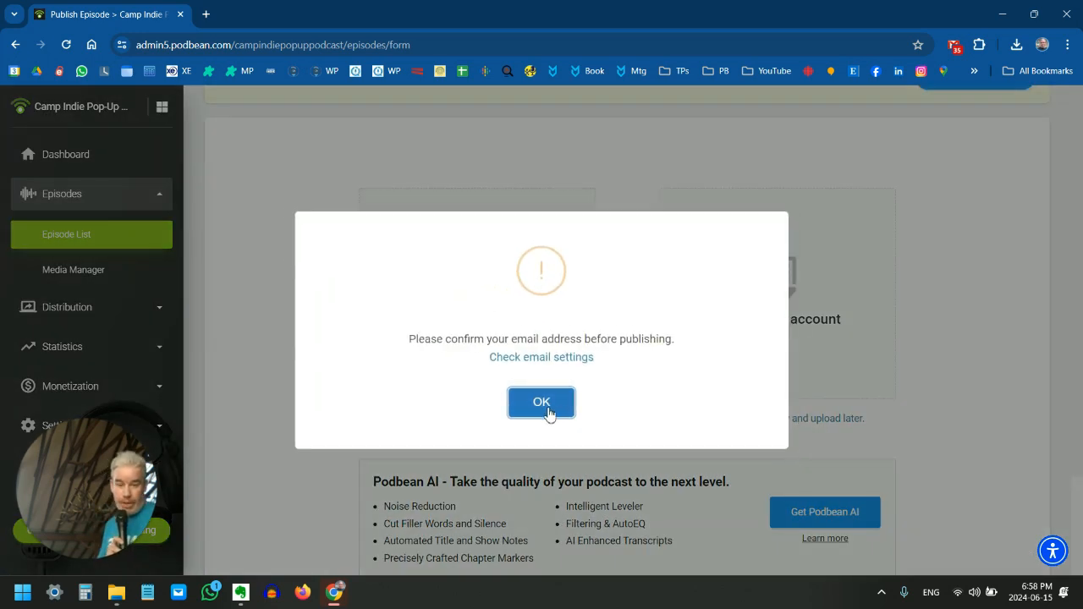
Open Podbean's confirmation email in the podcast's Gmail inbox, follow its confirmation link and verify the account
mouse_move(319, 602)
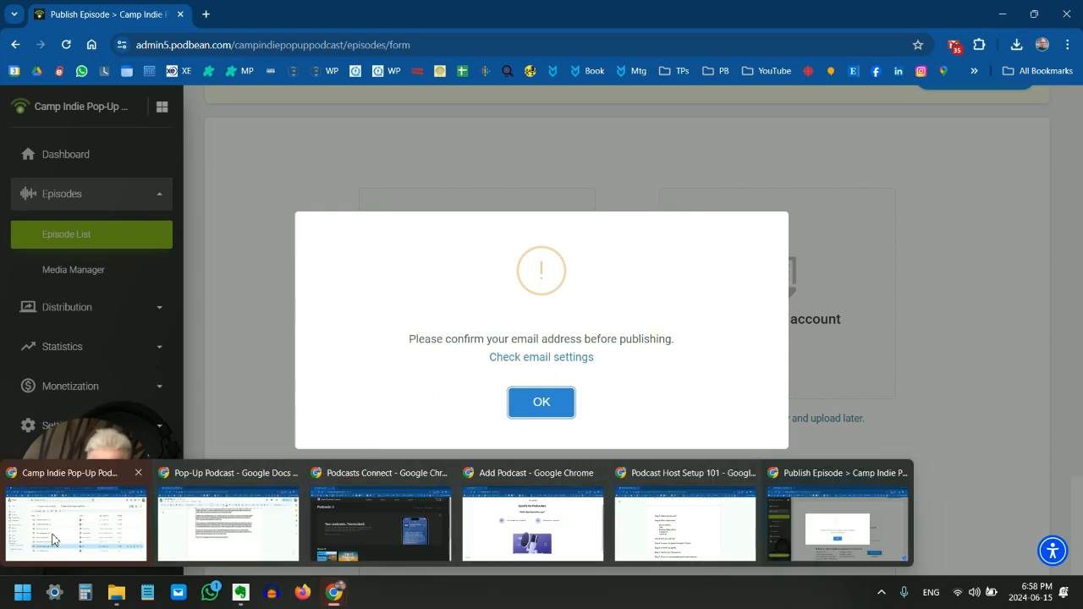
left_click(76, 518)
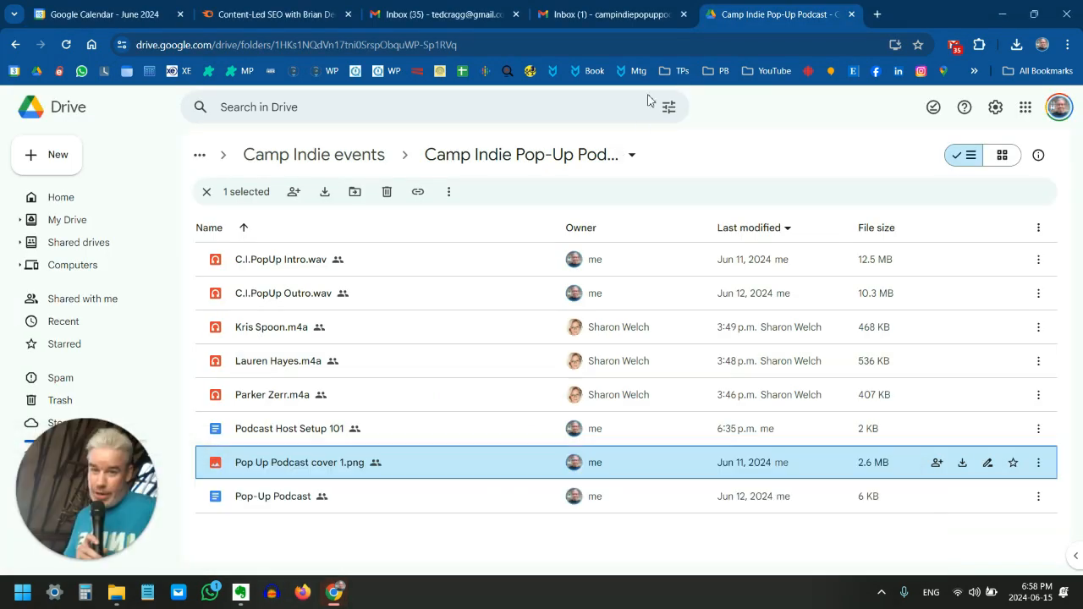
left_click(648, 10)
left_click(452, 180)
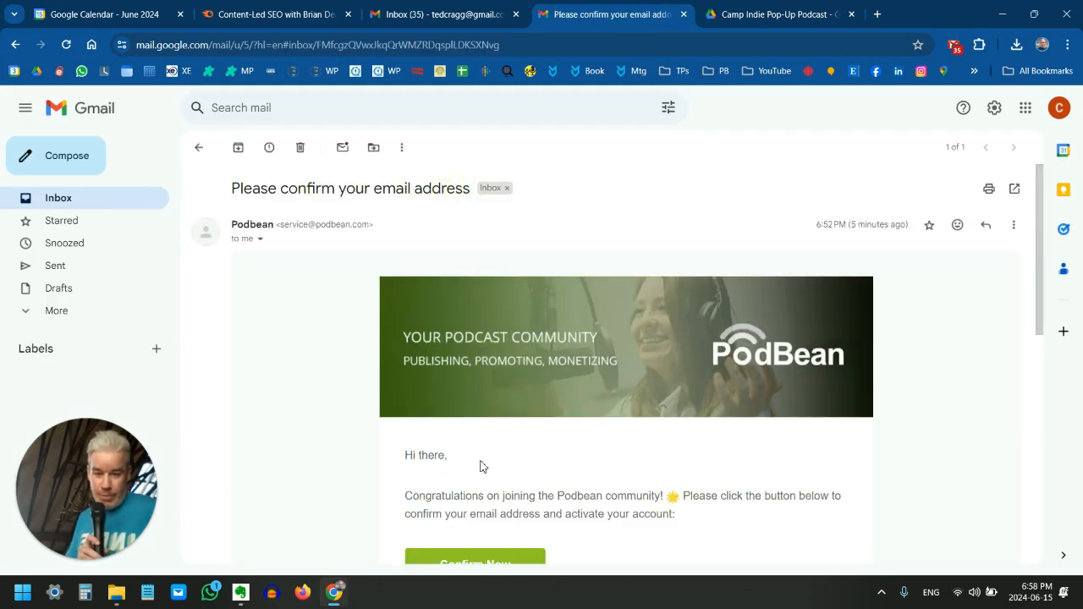
scroll(481, 466, "down", 1)
left_click(473, 428)
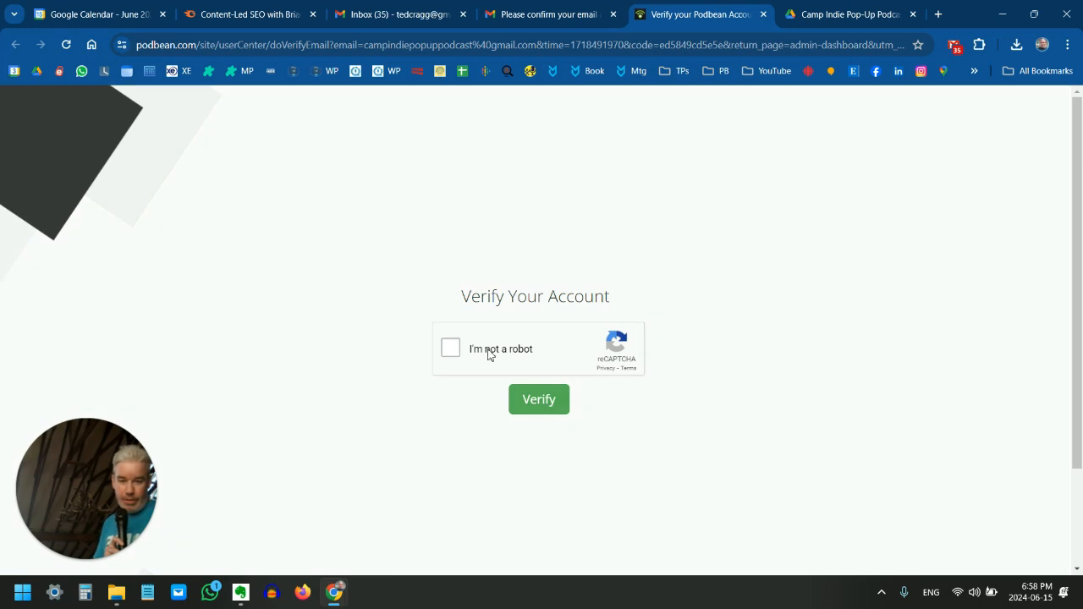
left_click(488, 355)
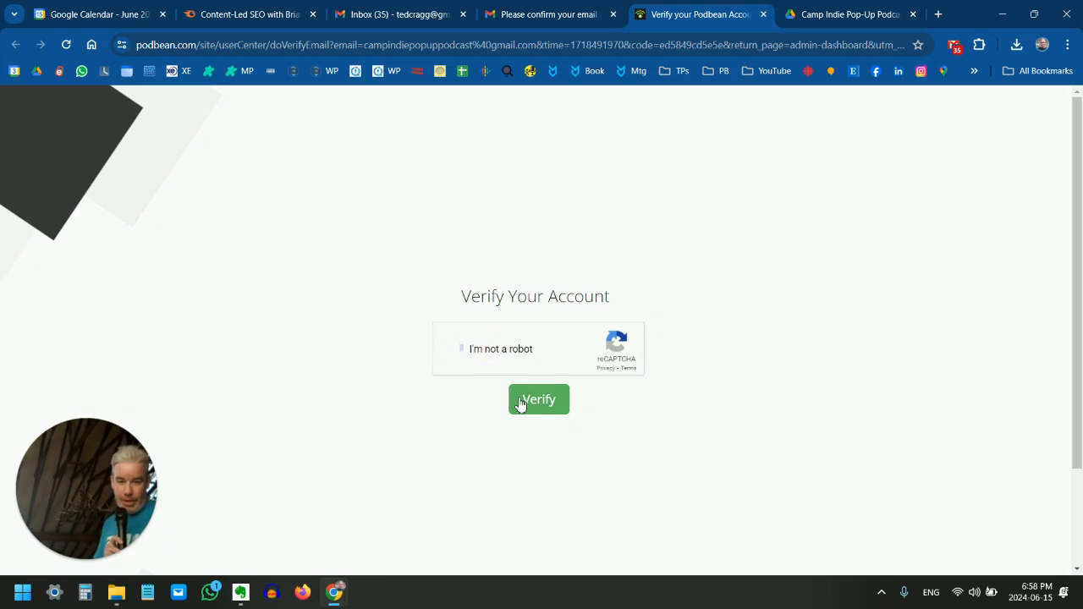
left_click(524, 399)
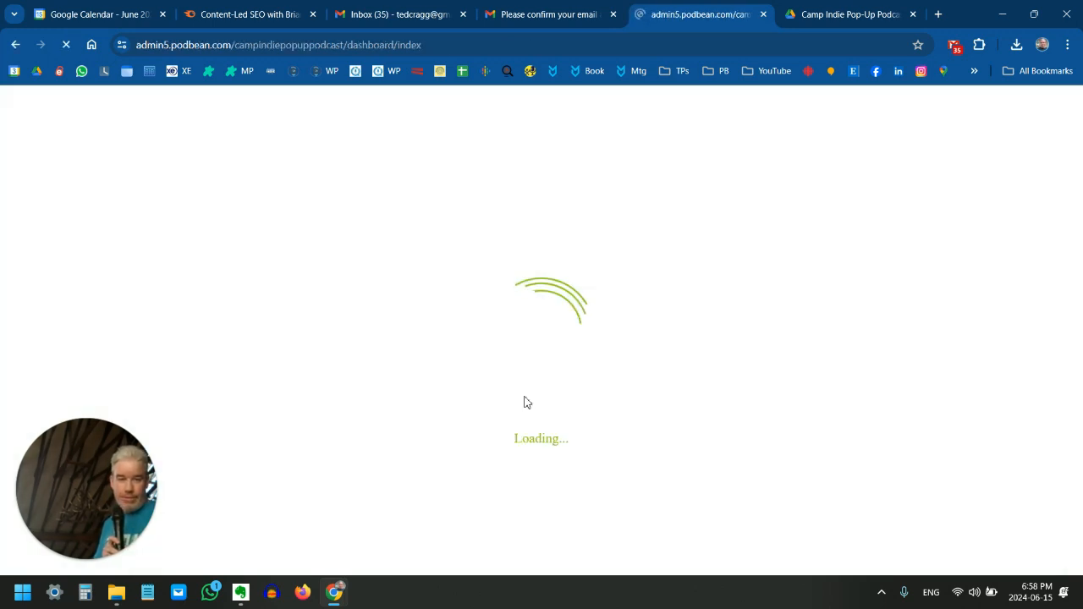
Start a new episode and upload the demo episode audio file from Podcasts > Camp Indie Pop-Up Podcast > Episodes on pCloud Drive
scroll(612, 347, "down", 2)
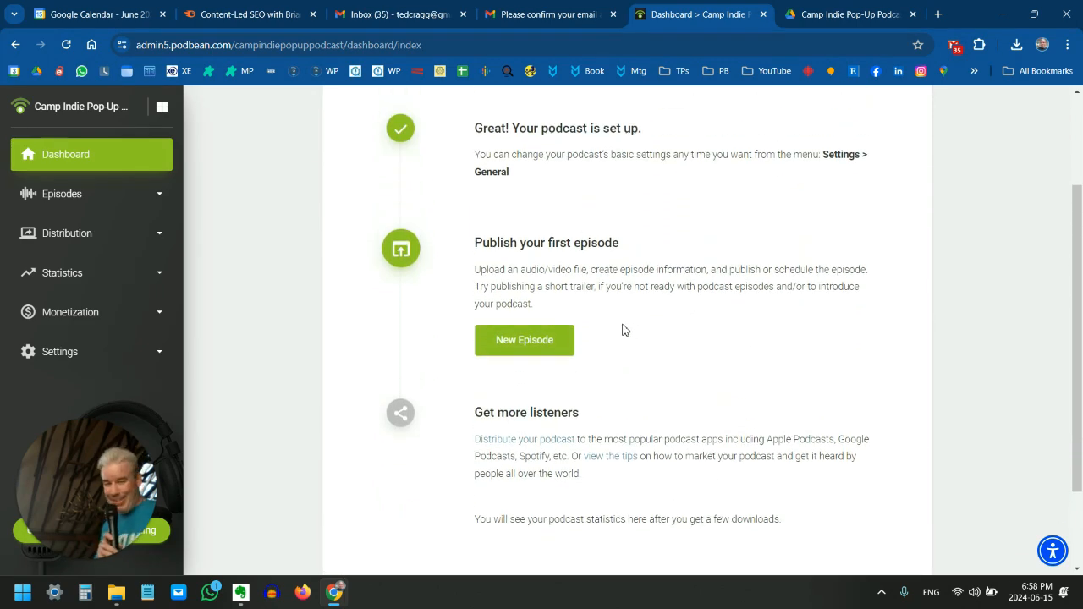
left_click(547, 343)
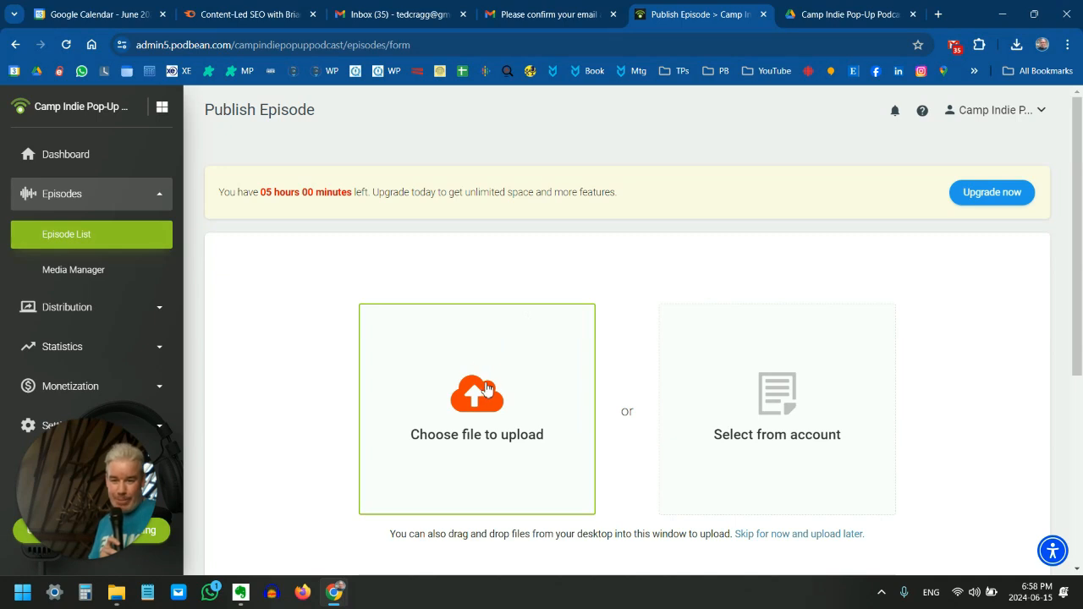
left_click(486, 391)
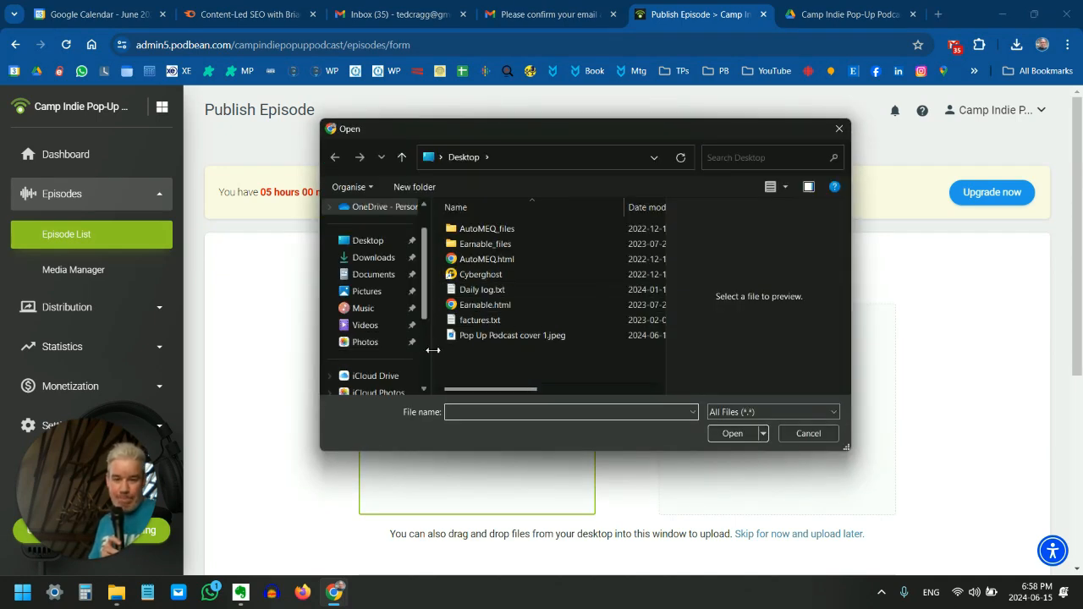
scroll(377, 355, "down", 1)
scroll(383, 370, "down", 1)
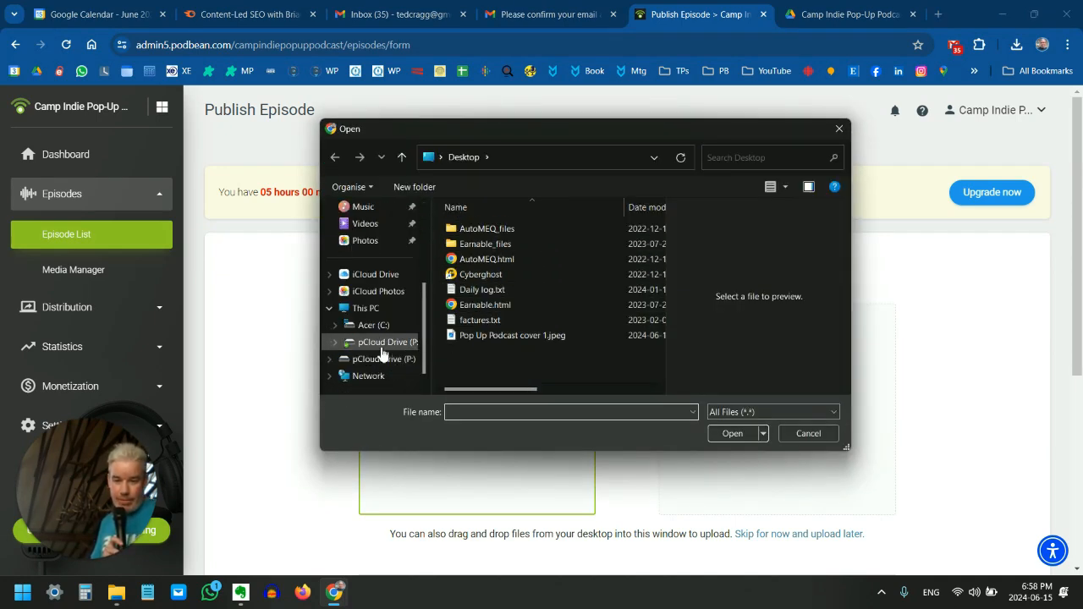
left_click(381, 342)
double_click(486, 291)
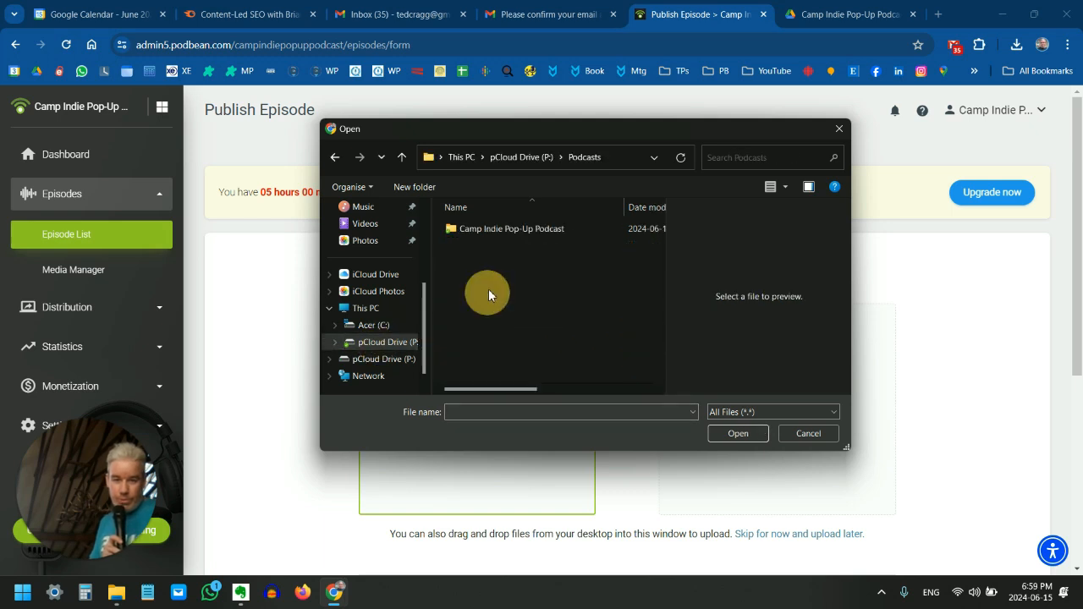
double_click(513, 229)
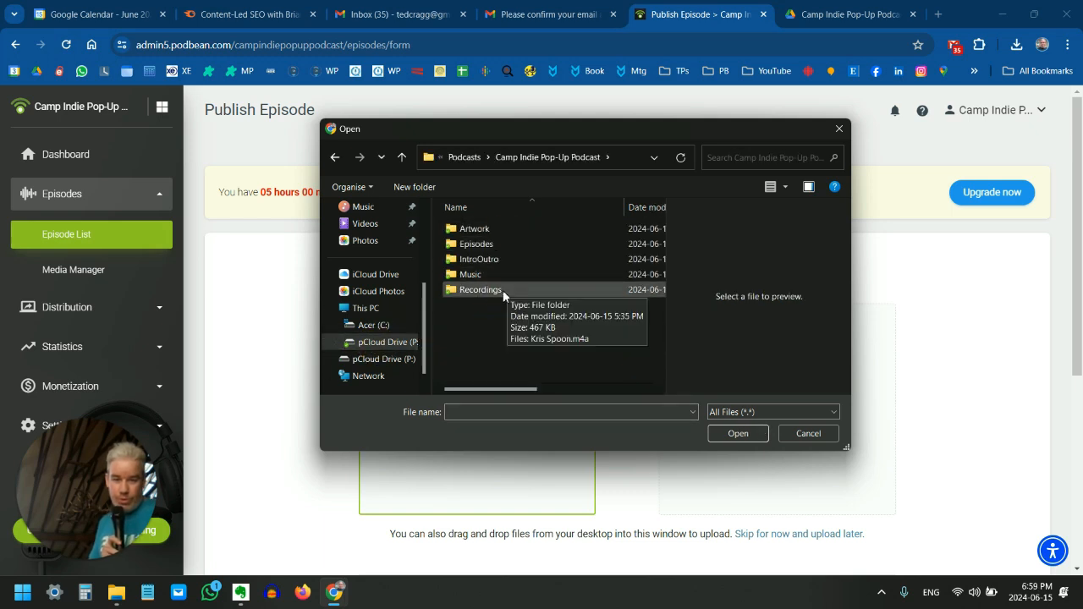
double_click(473, 245)
double_click(499, 230)
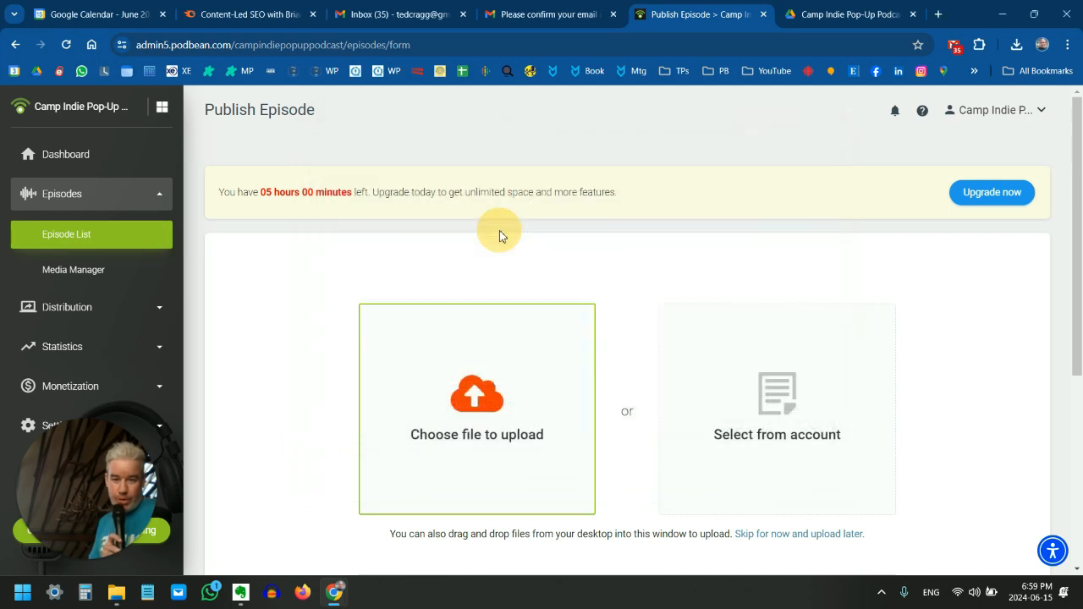
left_click(505, 386)
Title the new episode "Episode 1"
left_click(405, 267)
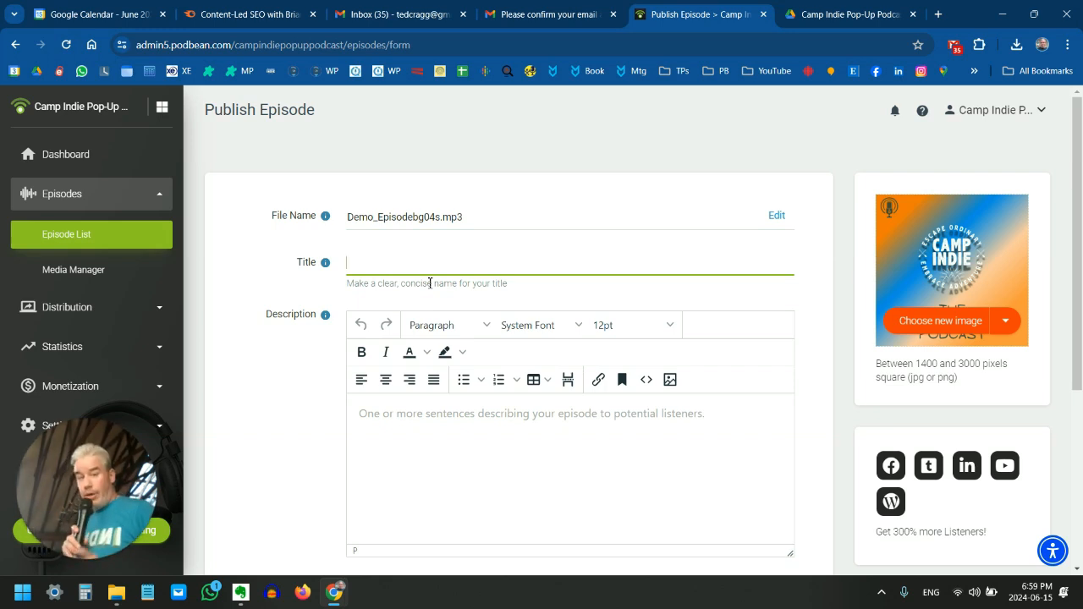
type("Episo")
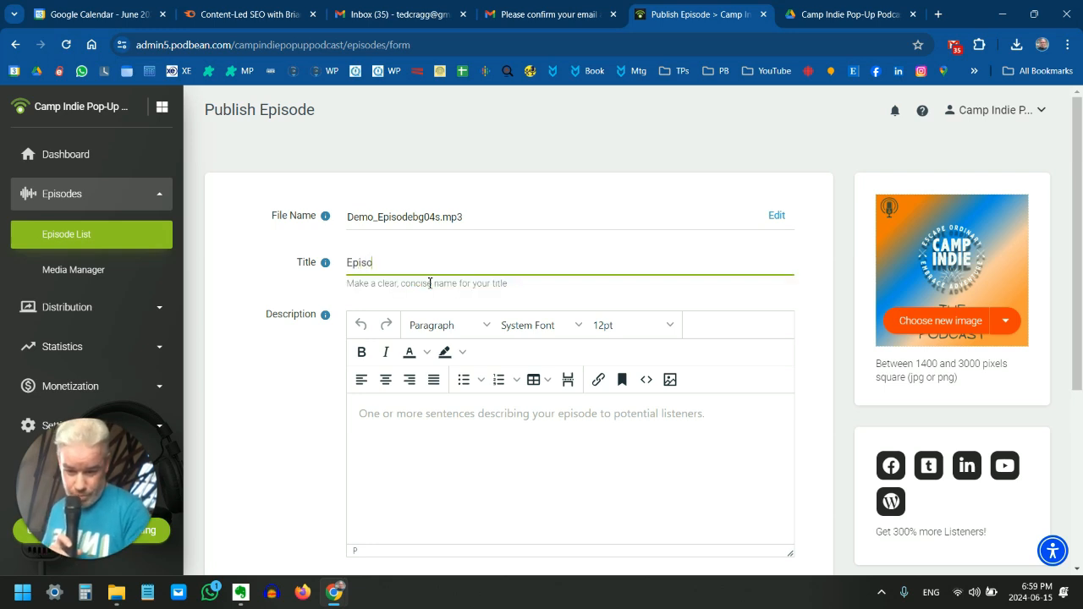
type("de 1")
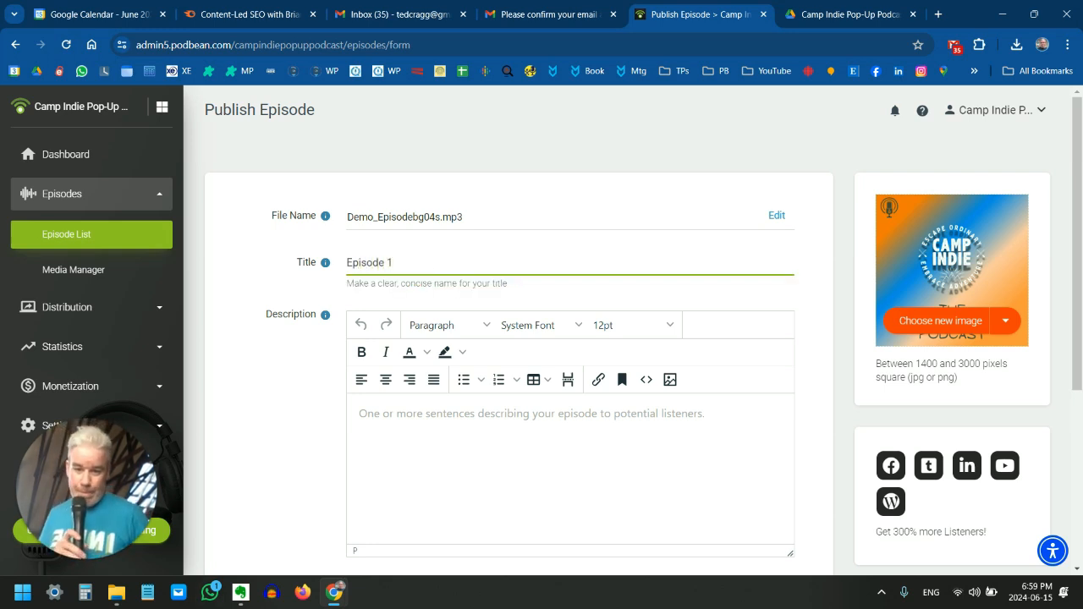
Enter "This is our first episode" as the episode description
left_click(600, 457)
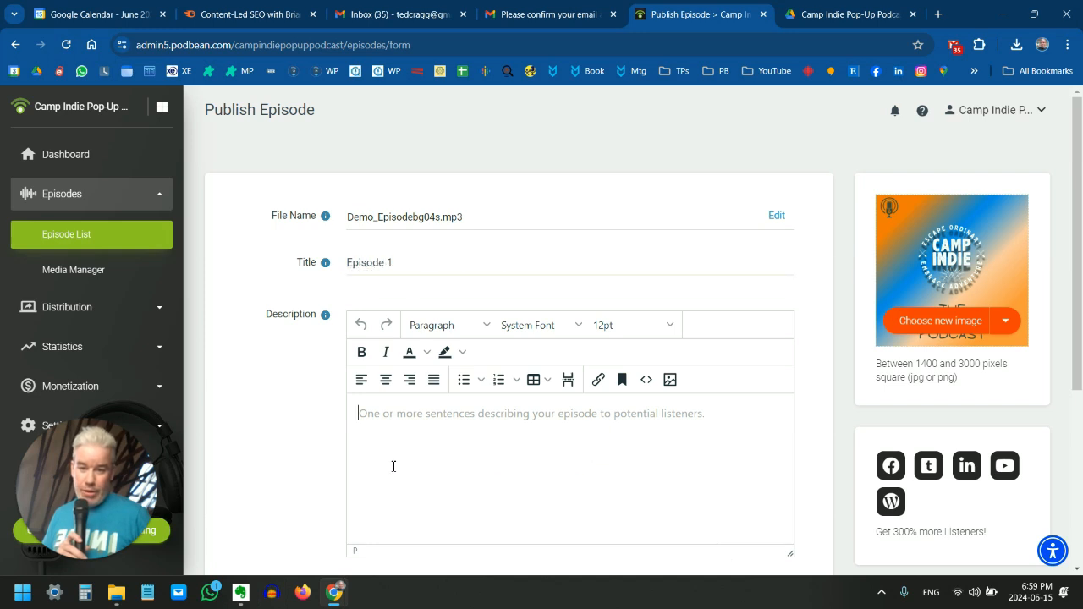
scroll(356, 457, "down", 1)
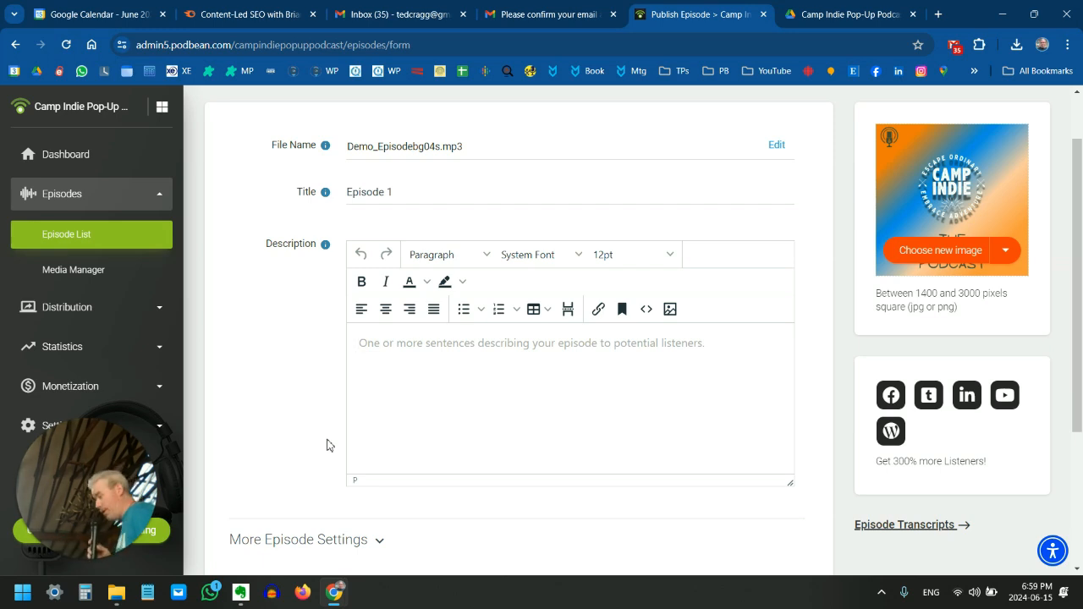
left_click(483, 351)
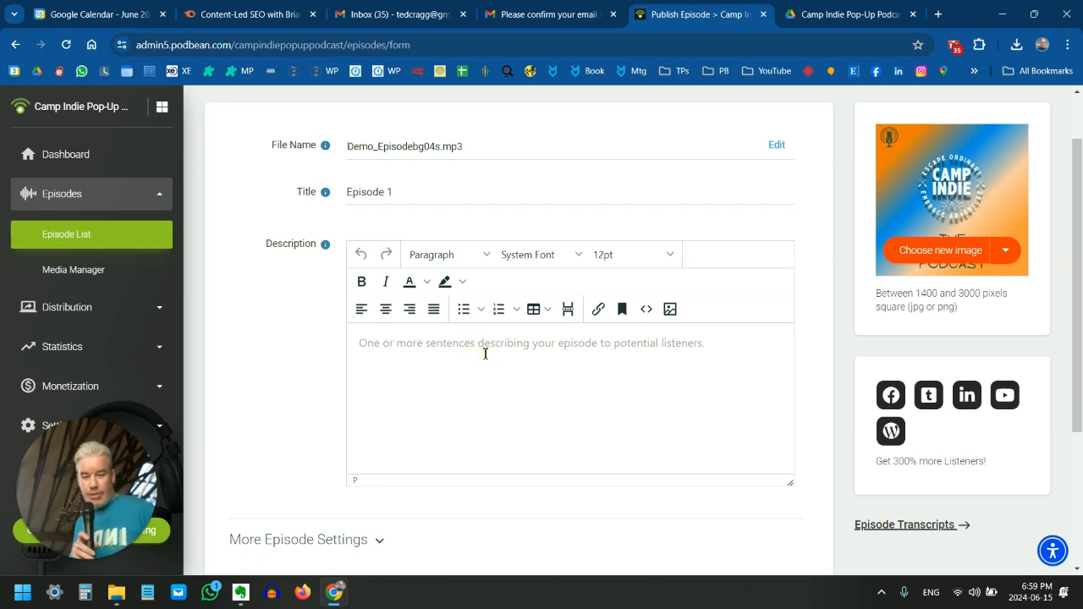
type("T")
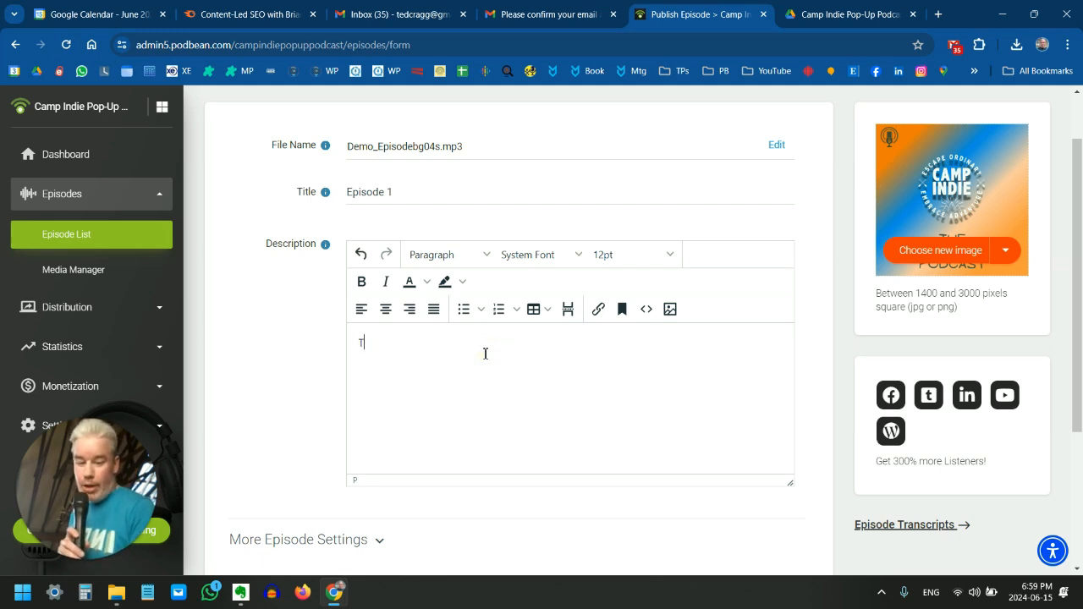
type("his is ")
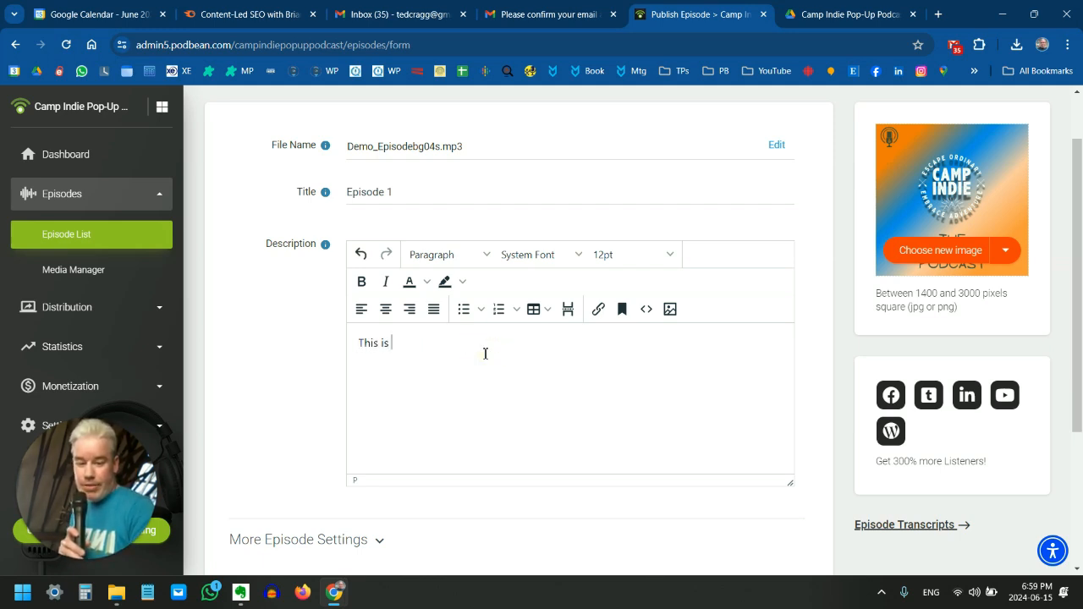
type("our fir")
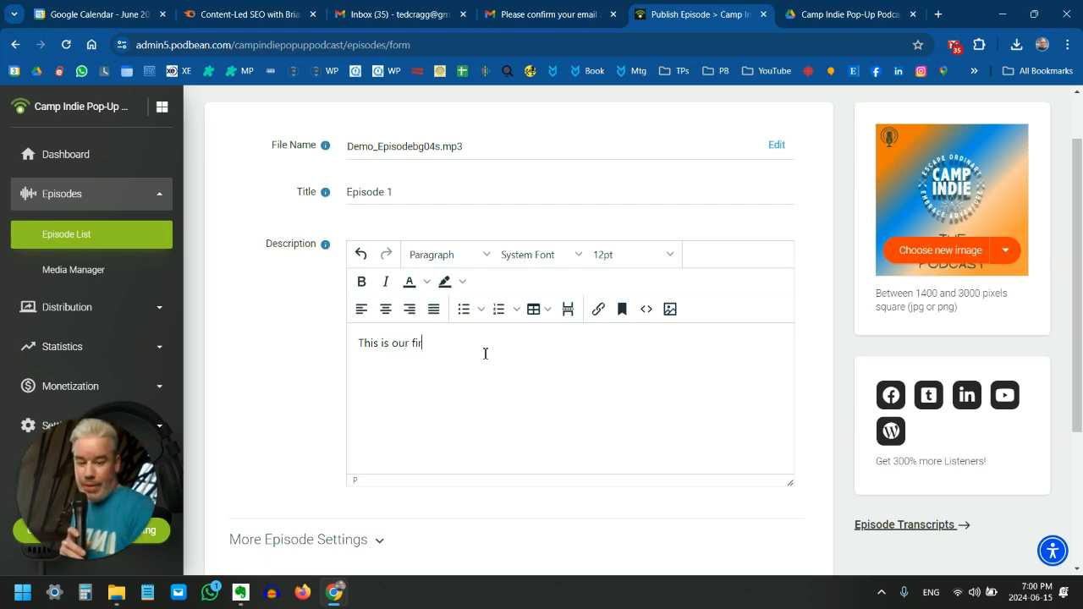
type("st e")
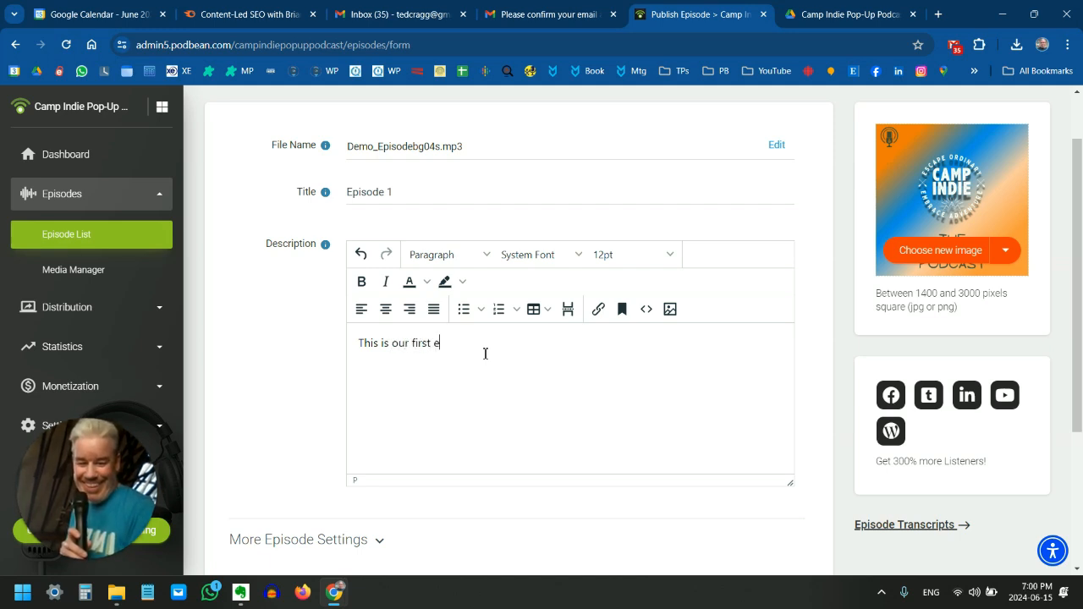
type("pisode")
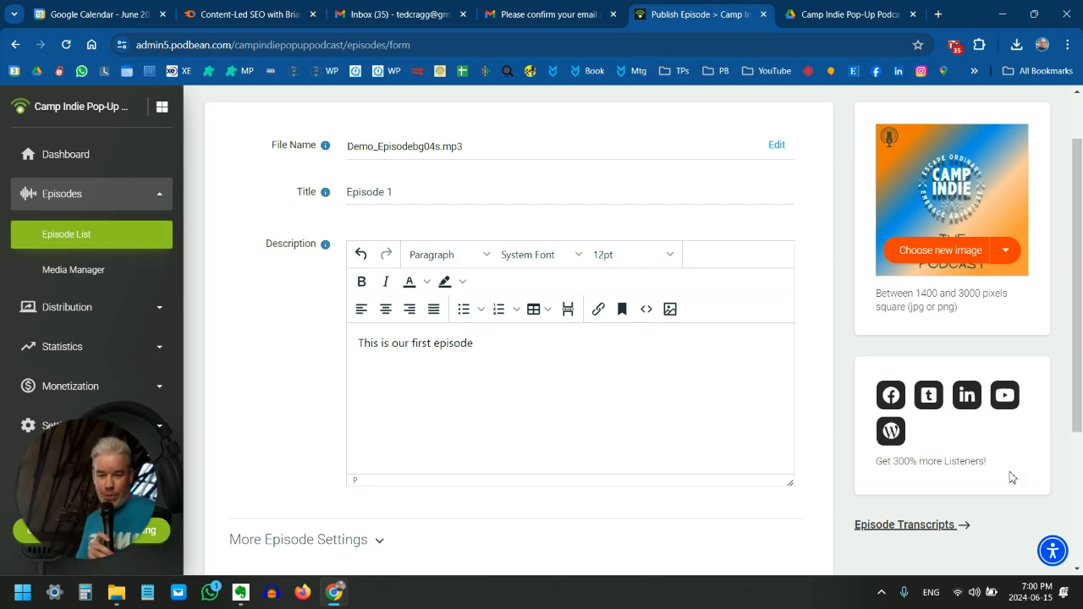
Expand and review the additional episode settings, keeping the Full type and Clean content, and publish the episode immediately
scroll(766, 534, "down", 2)
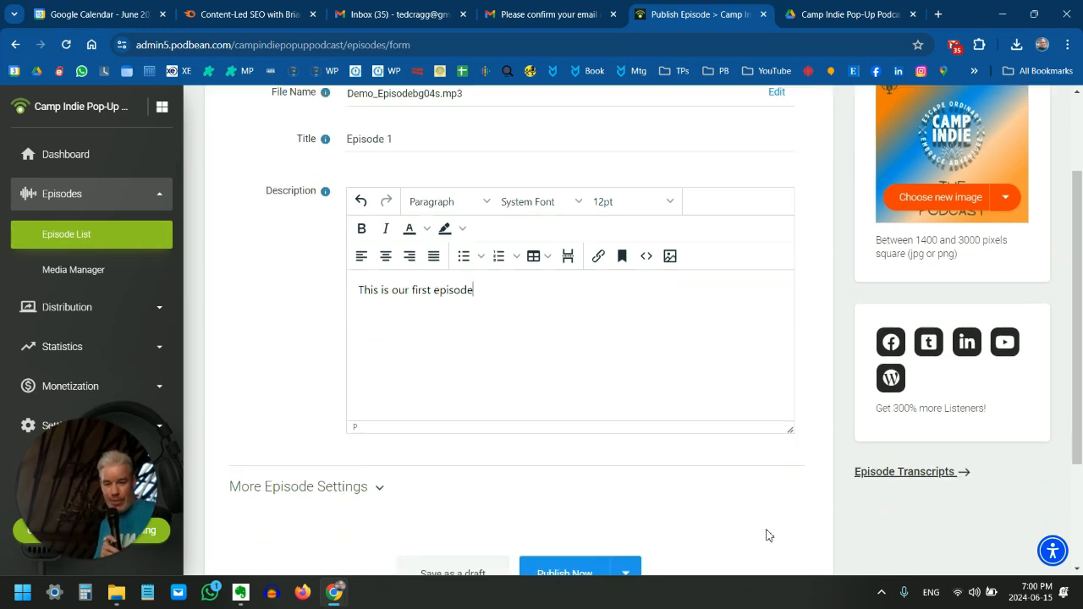
left_click(275, 398)
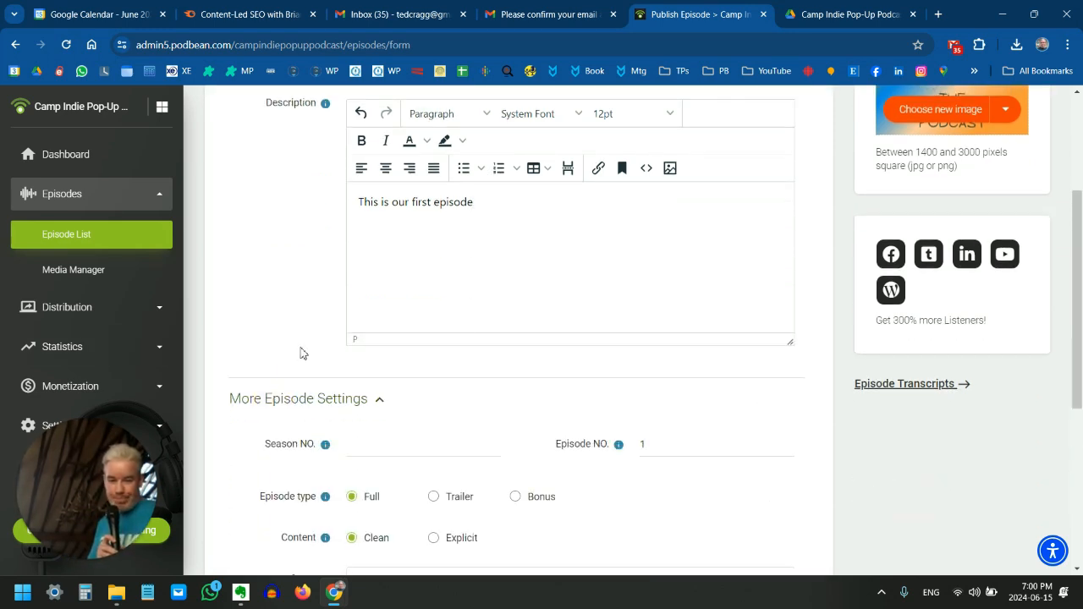
scroll(280, 338, "down", 1)
scroll(283, 340, "down", 2)
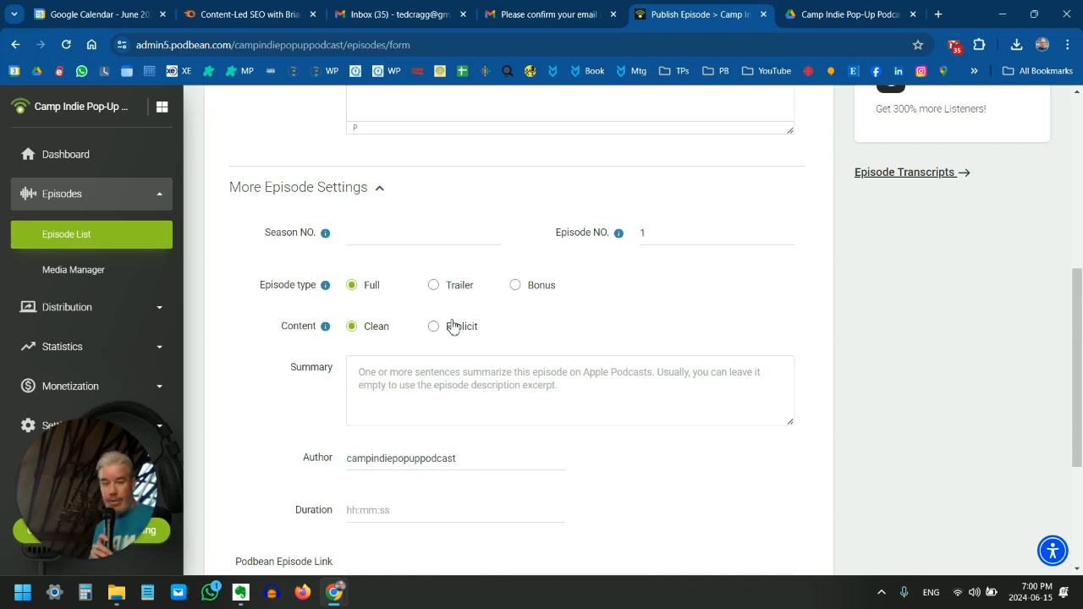
scroll(497, 346, "down", 3)
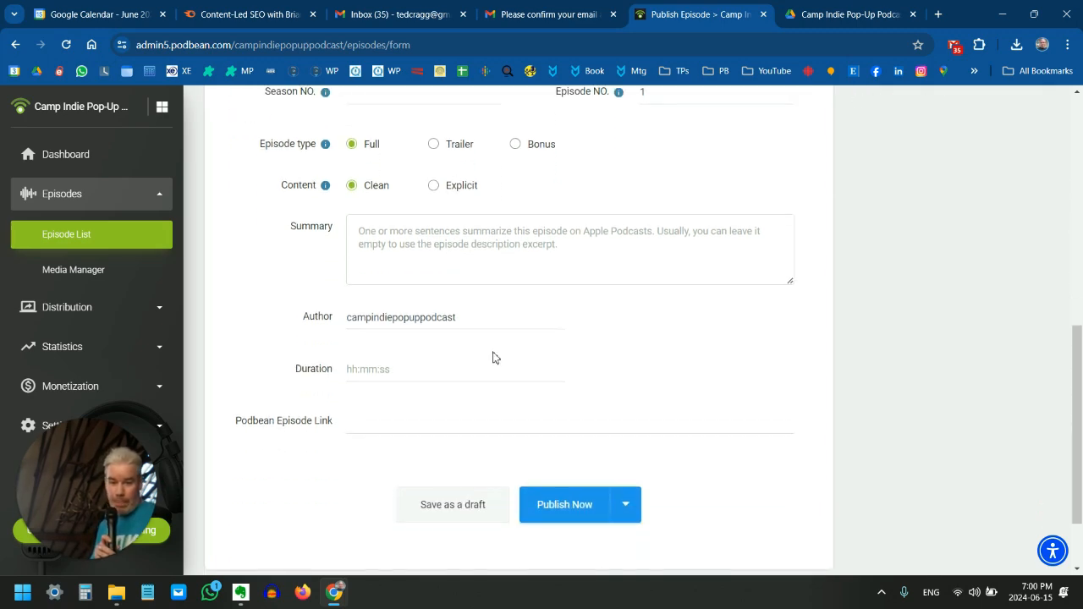
scroll(495, 352, "down", 2)
left_click(555, 434)
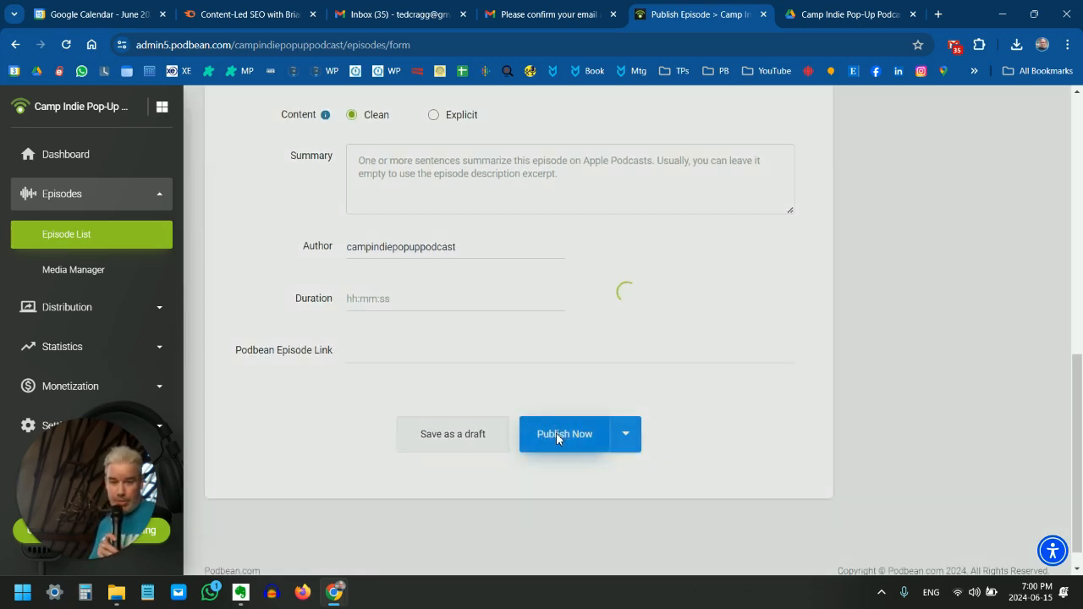
scroll(569, 408, "down", 2)
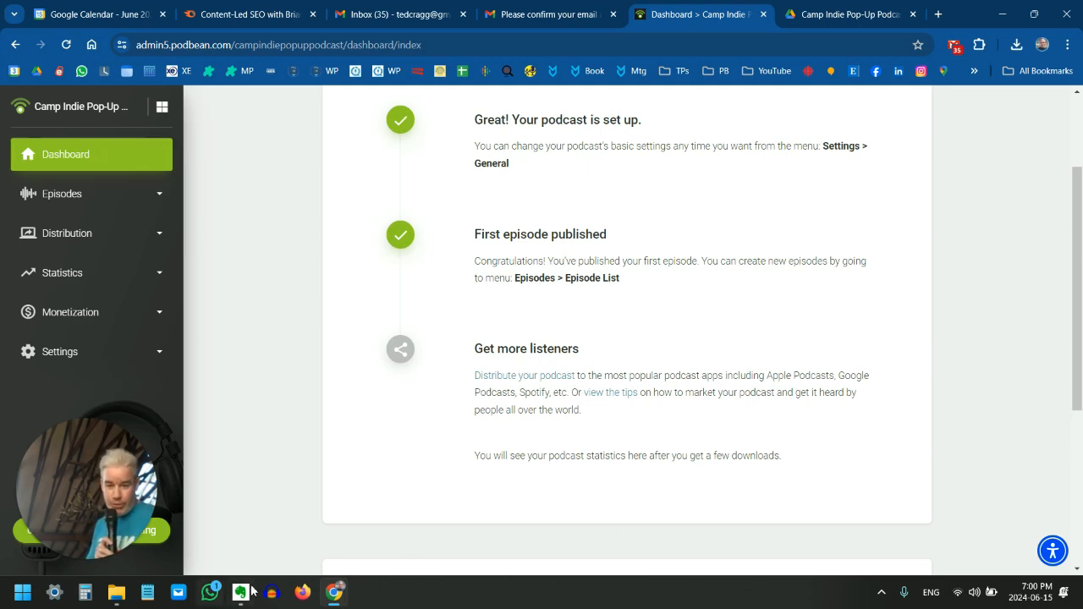
Switch to the Podcast Host Setup 101 document in Google Docs and review the setup steps from adding components through Step 7
mouse_move(334, 591)
left_click(683, 531)
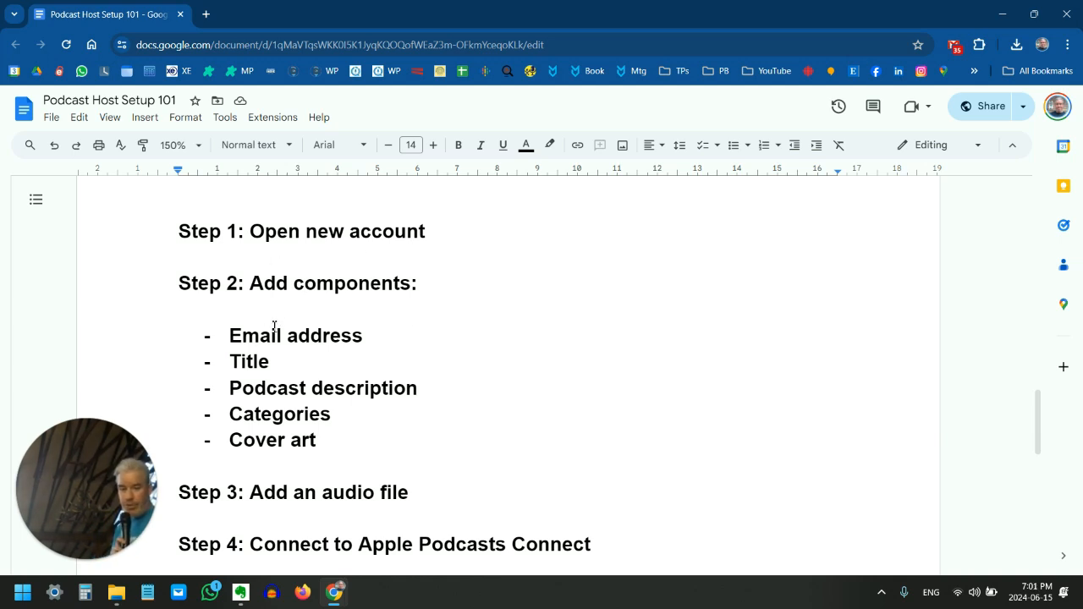
scroll(277, 326, "down", 1)
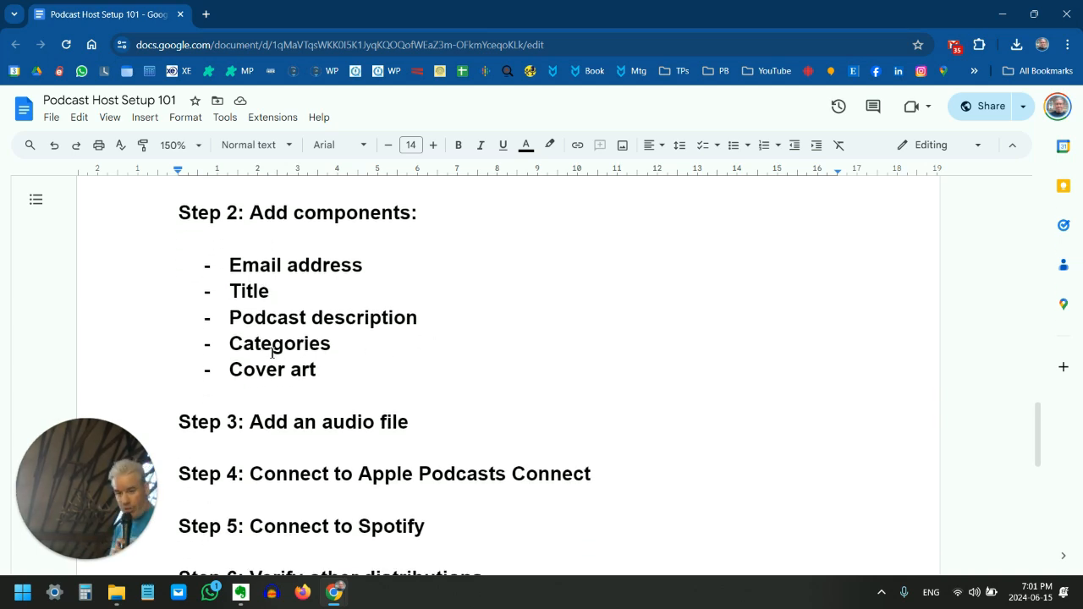
scroll(296, 381, "down", 1)
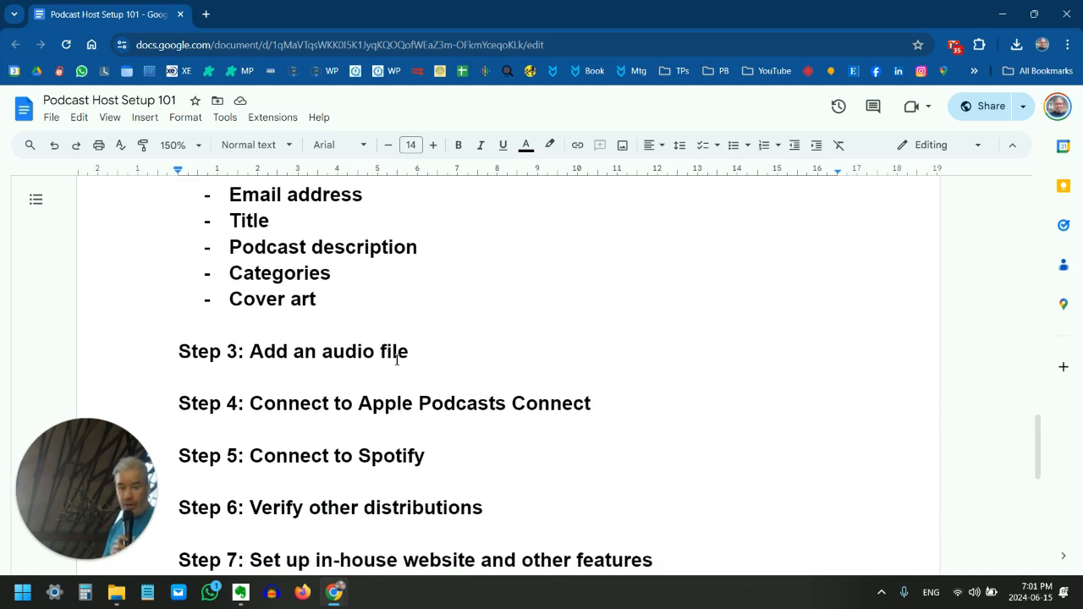
scroll(444, 359, "down", 1)
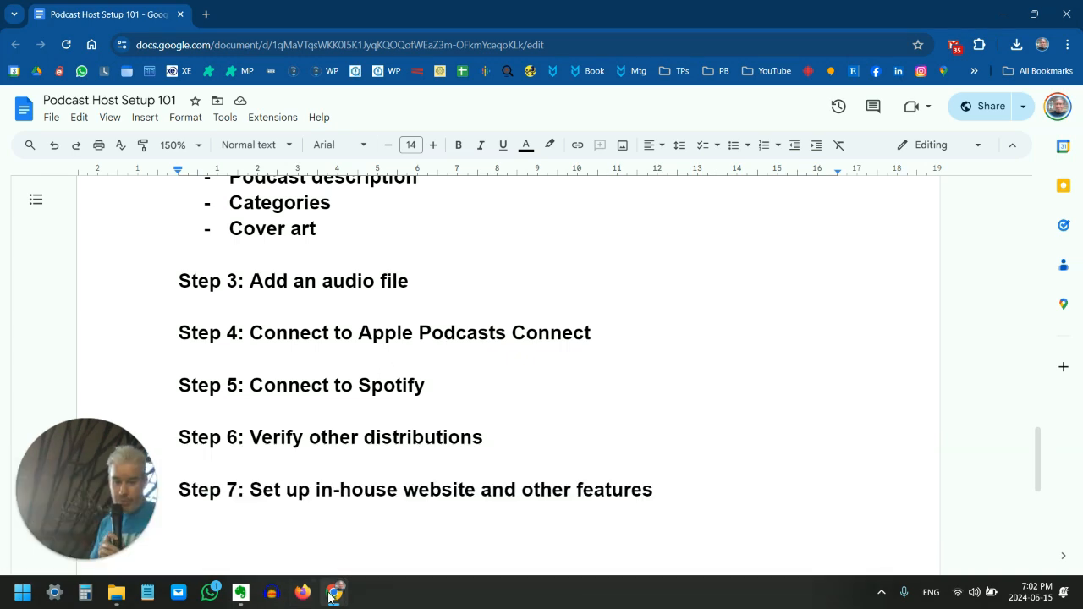
mouse_move(334, 592)
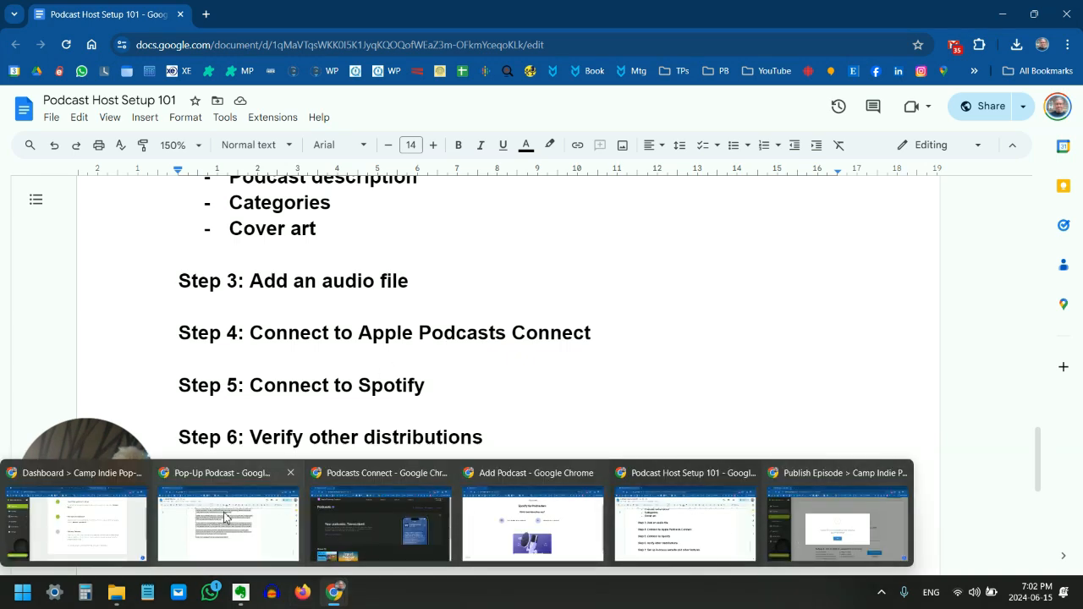
Switch to Apple Podcasts Connect and start adding a new show
left_click(381, 521)
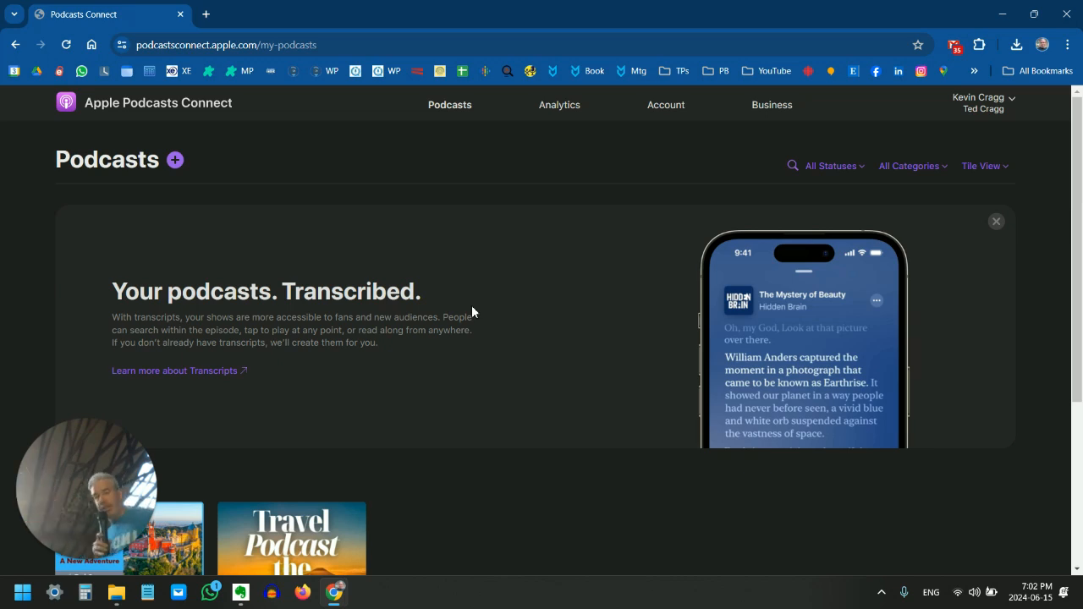
left_click(178, 162)
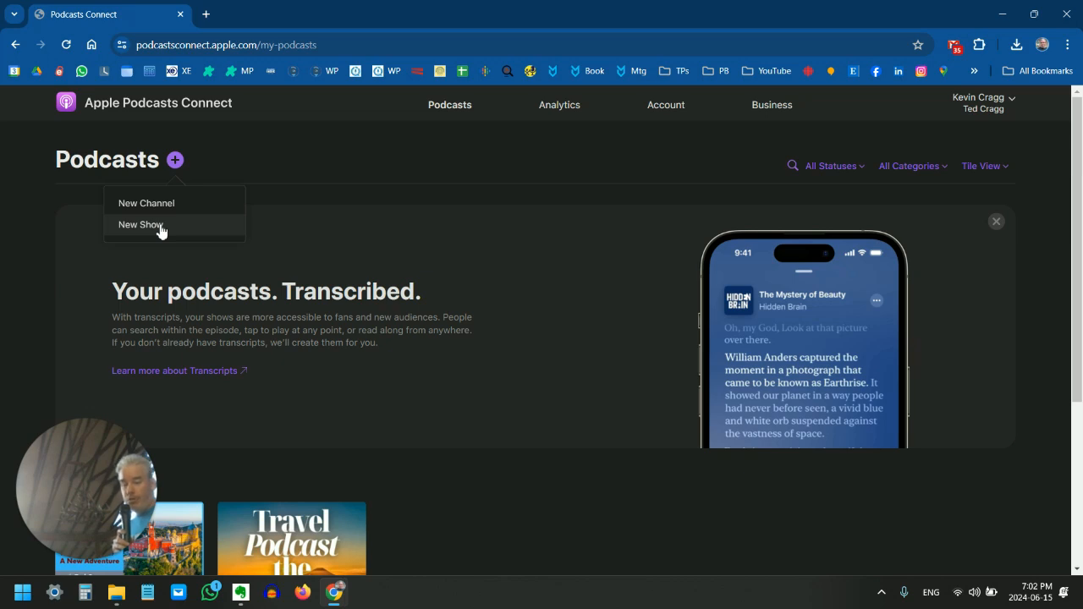
left_click(161, 227)
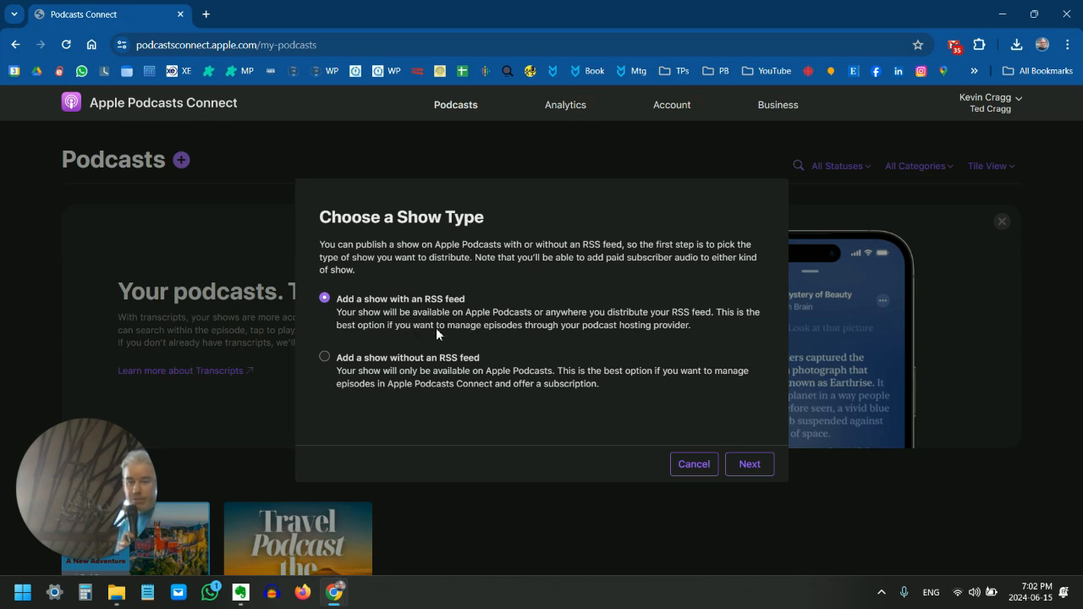
Switch to Podbean, dismiss the email confirmation notice, and open the podcast's Feed settings
mouse_move(342, 601)
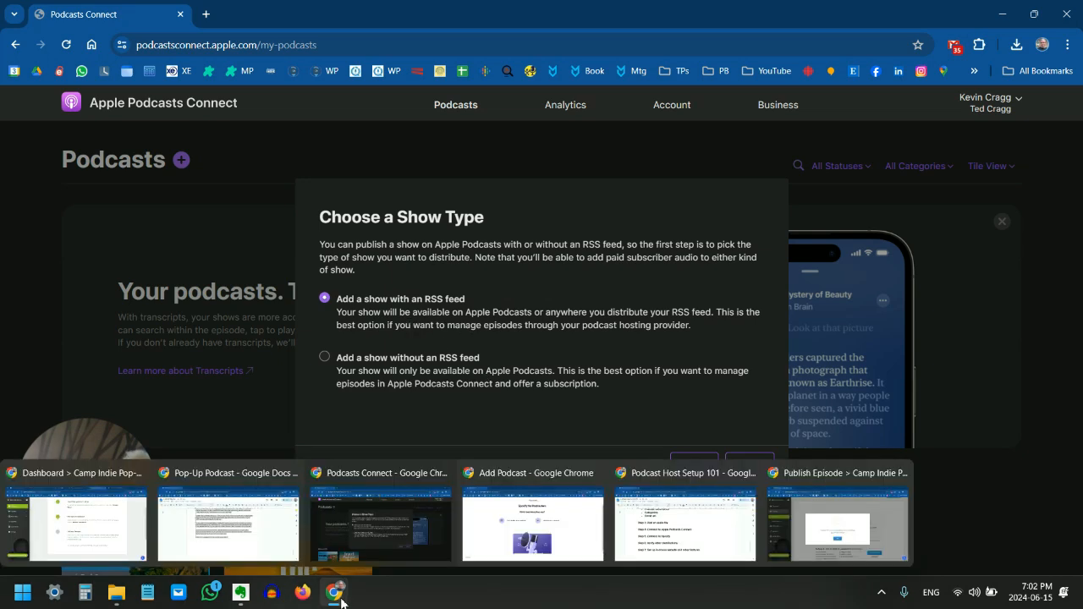
left_click(838, 528)
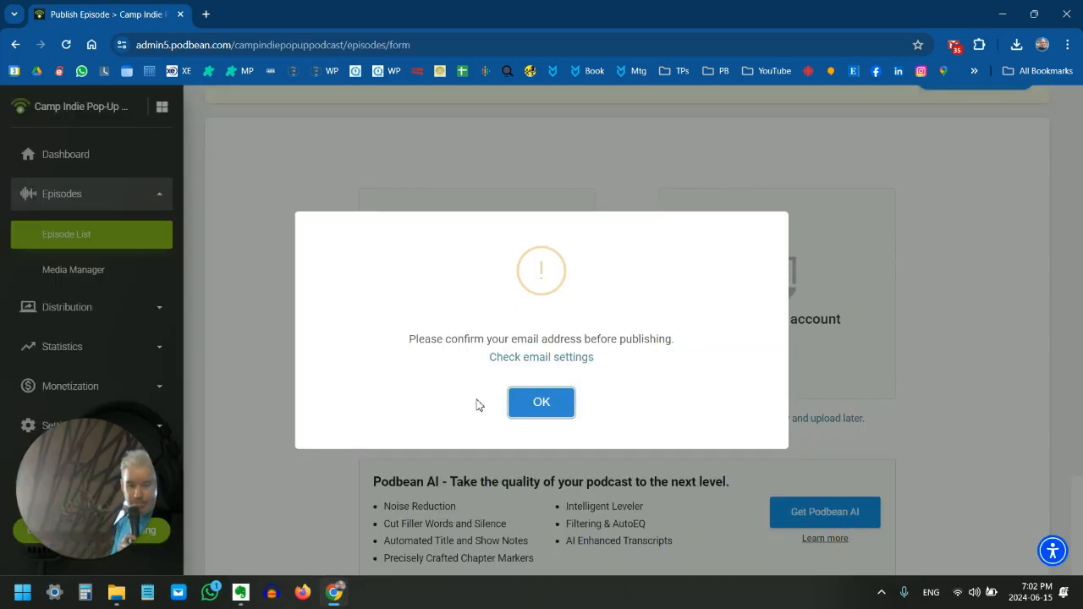
left_click(549, 404)
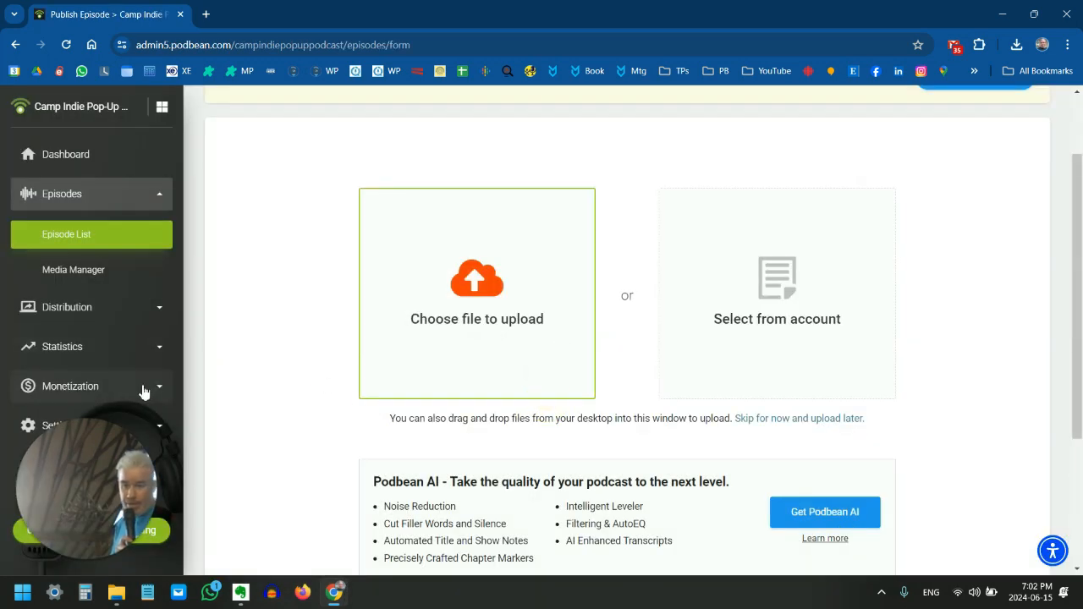
left_click(128, 319)
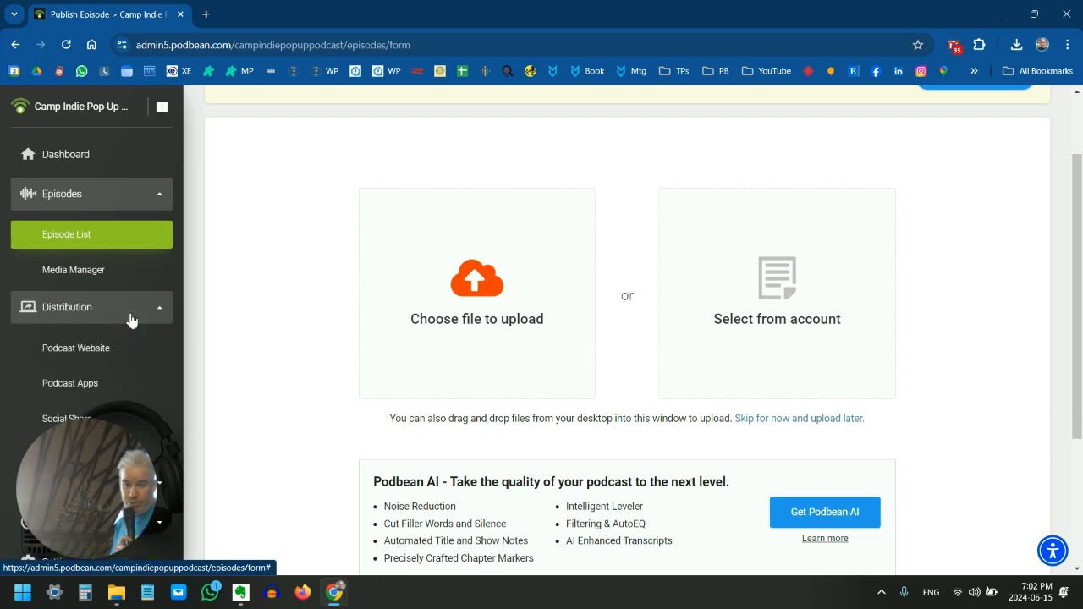
left_click(85, 310)
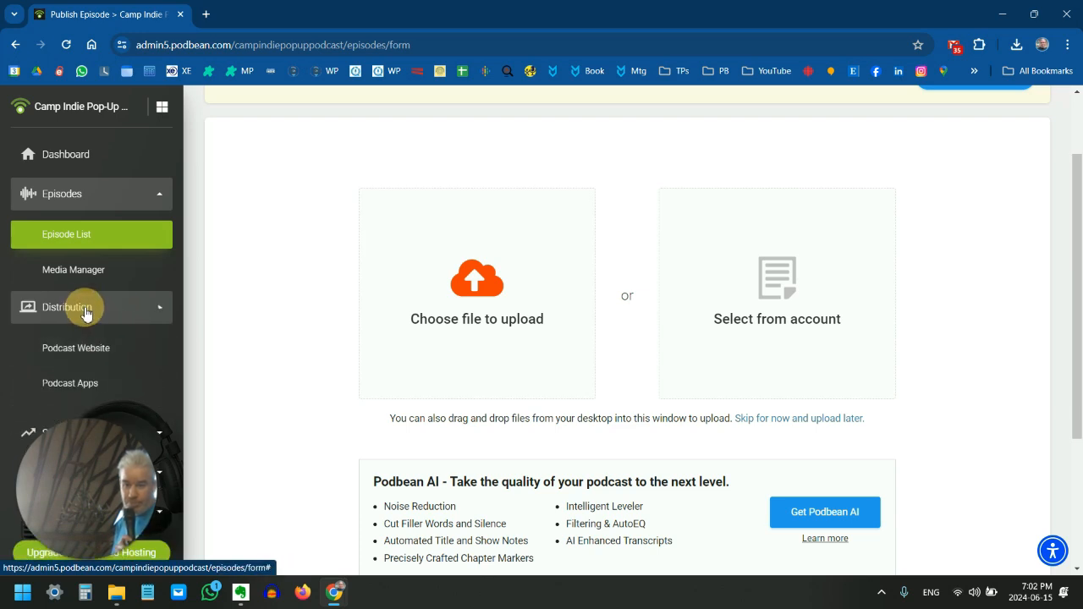
scroll(93, 377, "down", 1)
left_click(100, 309)
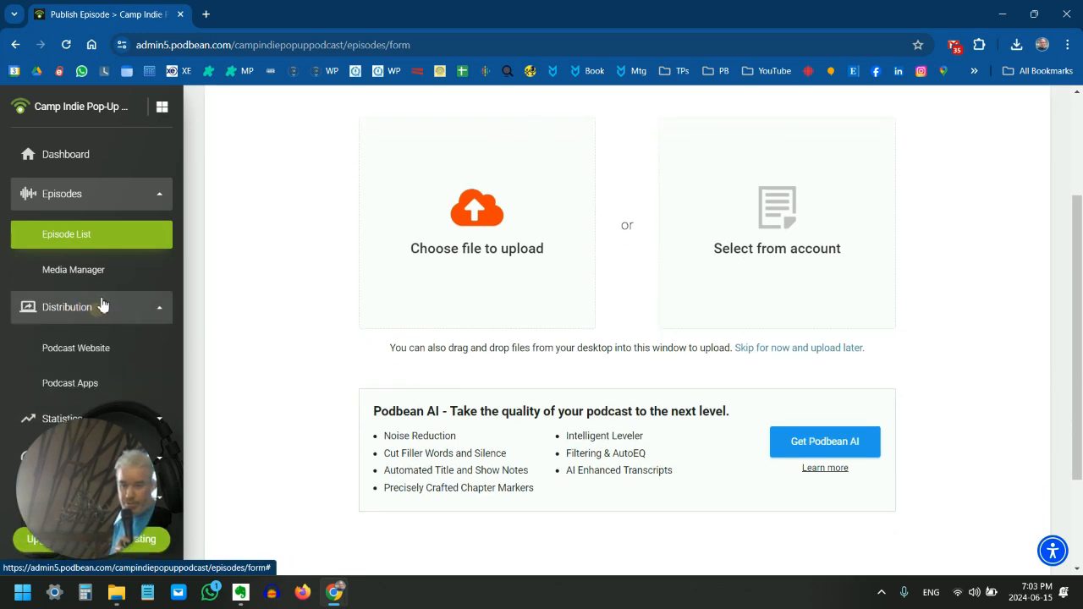
scroll(107, 340, "down", 1)
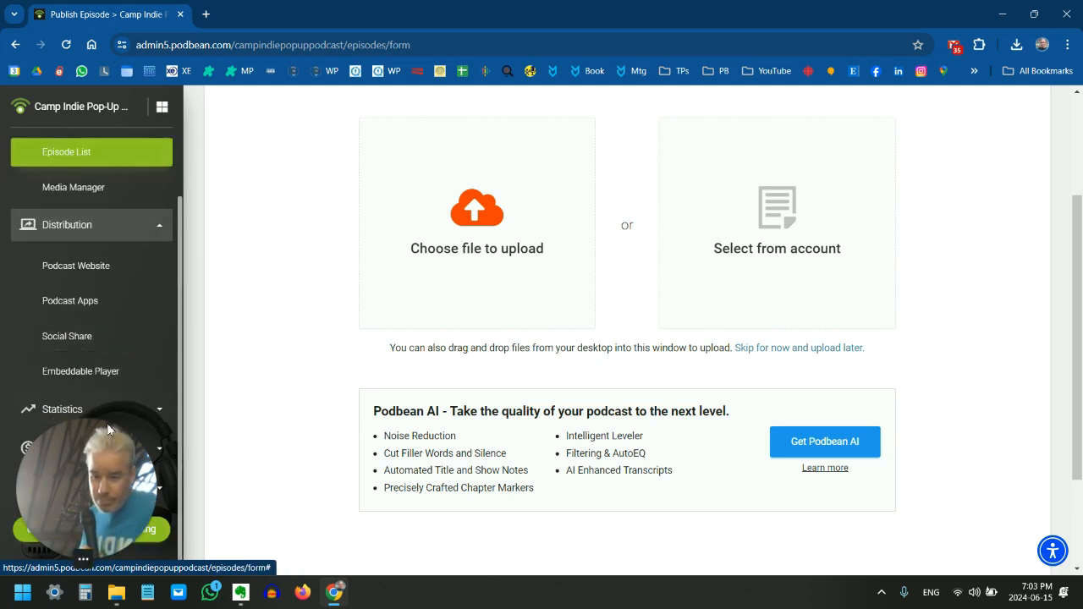
left_click(81, 486)
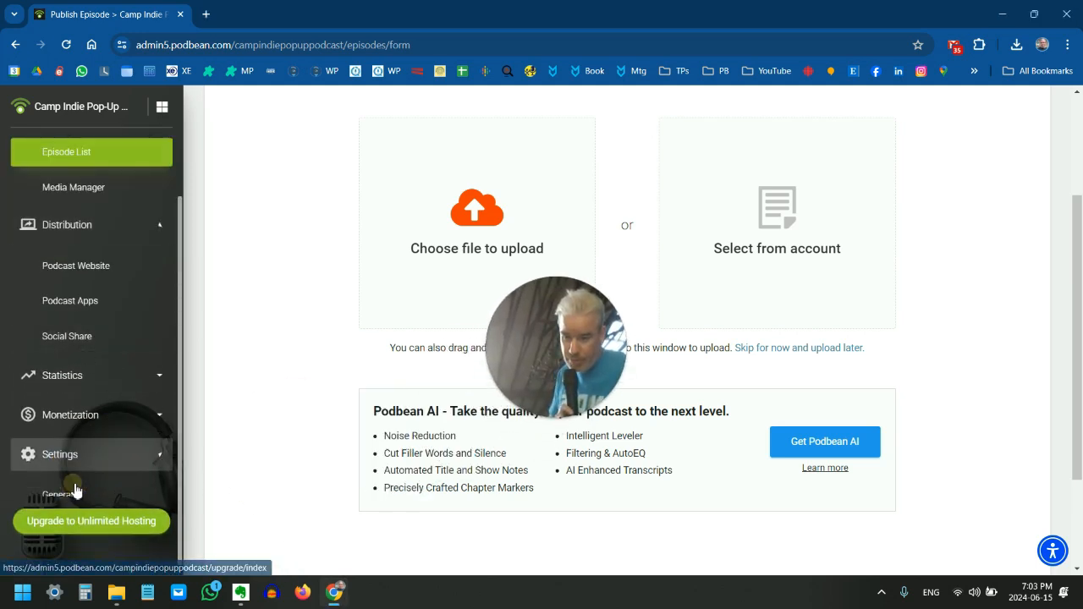
left_click(68, 419)
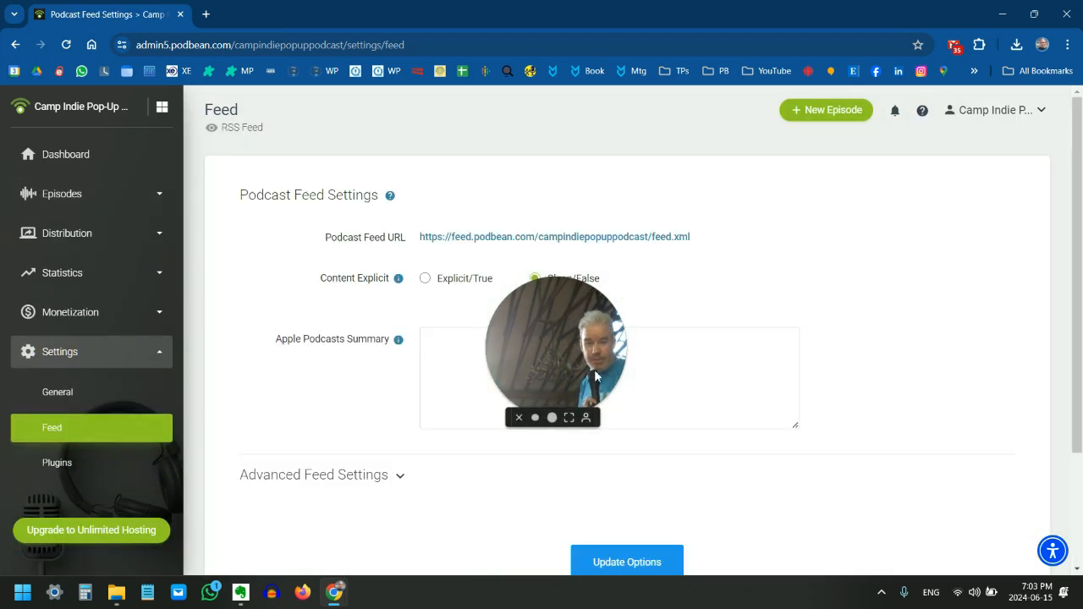
Copy the link address of the Podcast Feed URL
left_click_drag(615, 332, 957, 270)
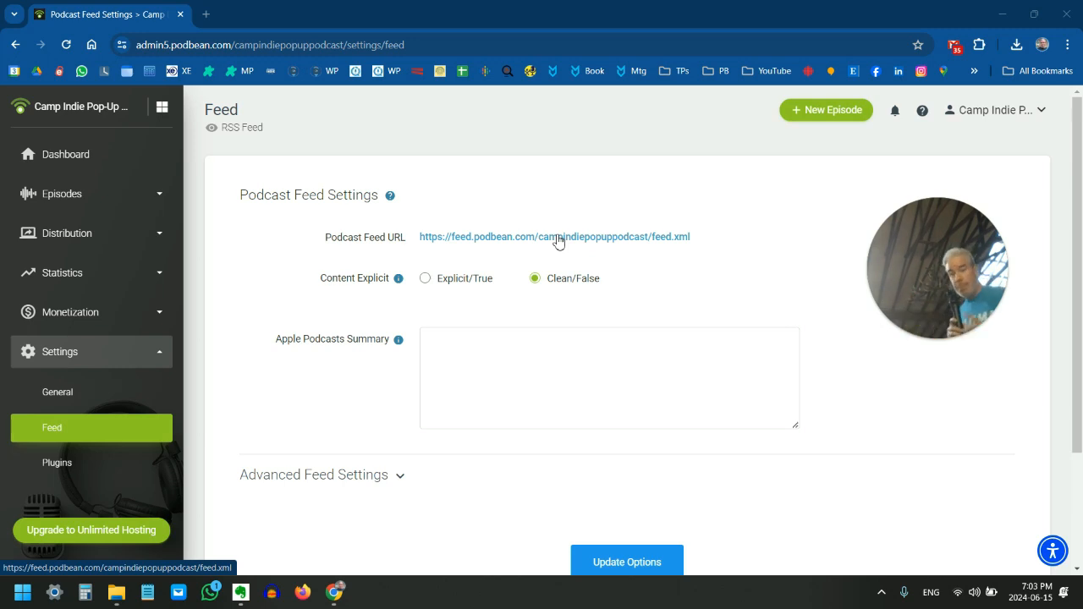
right_click(603, 236)
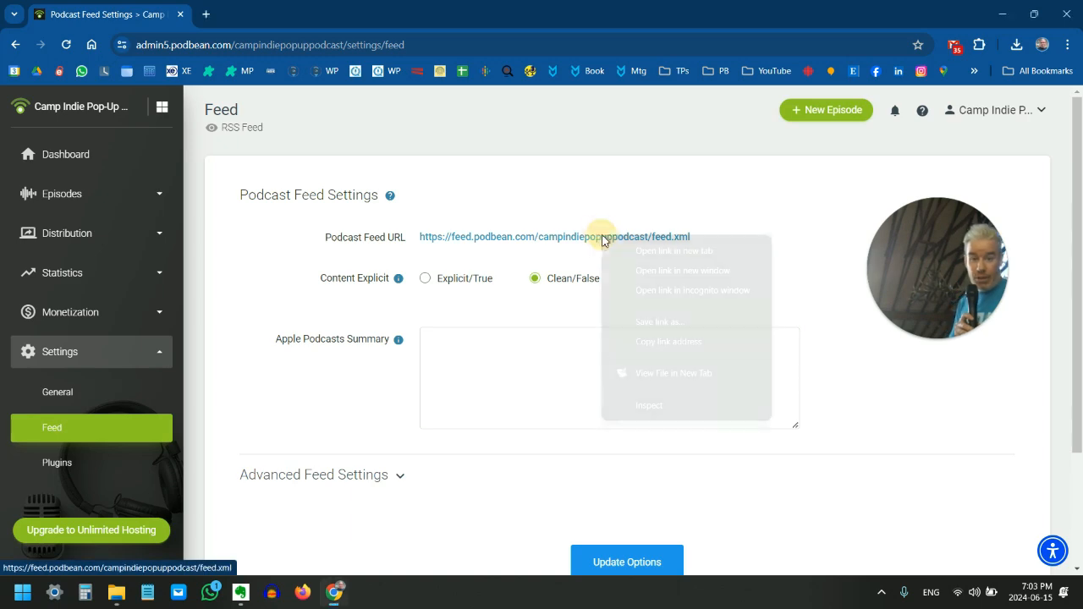
left_click(680, 342)
mouse_move(334, 591)
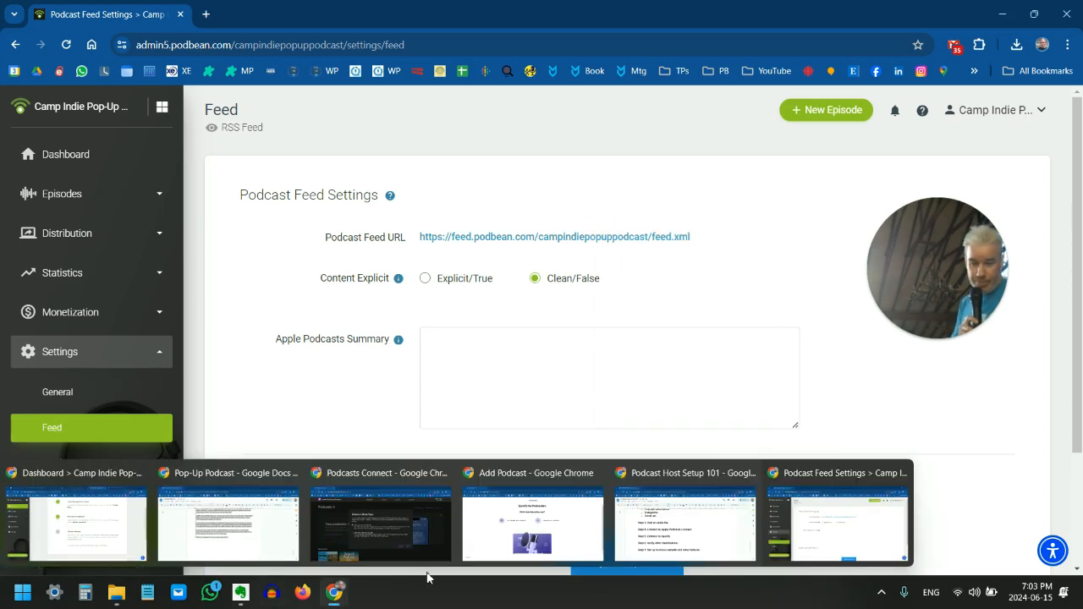
left_click(398, 542)
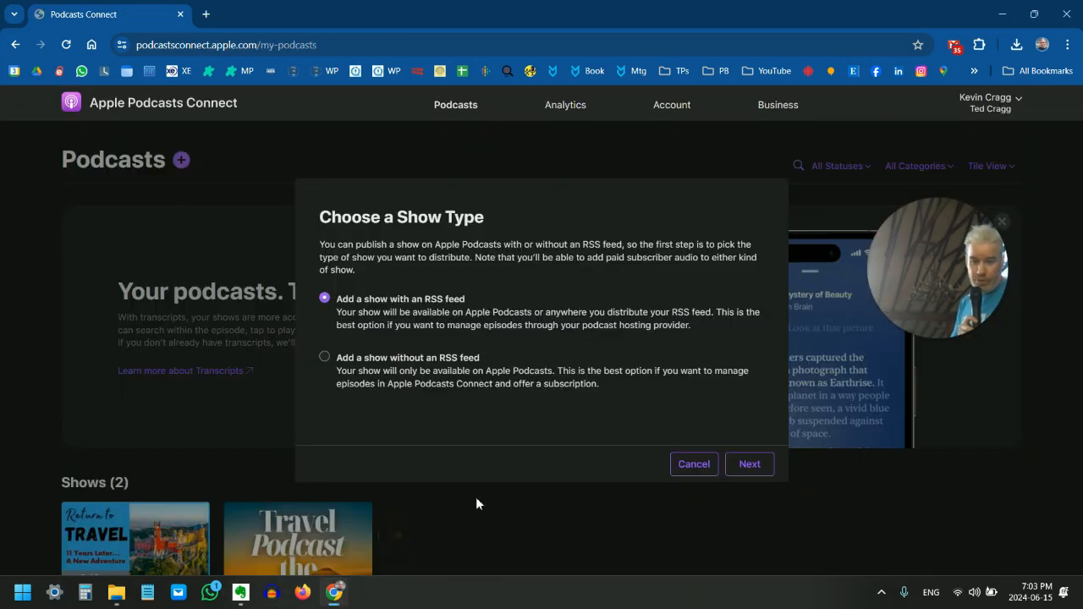
left_click(752, 467)
right_click(419, 321)
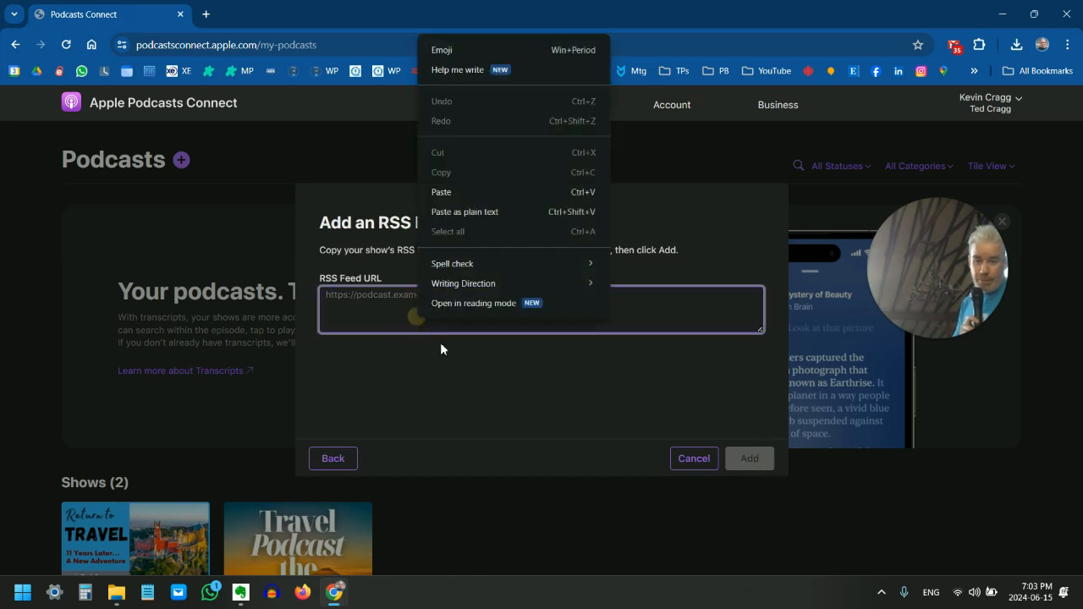
left_click(486, 196)
left_click(744, 459)
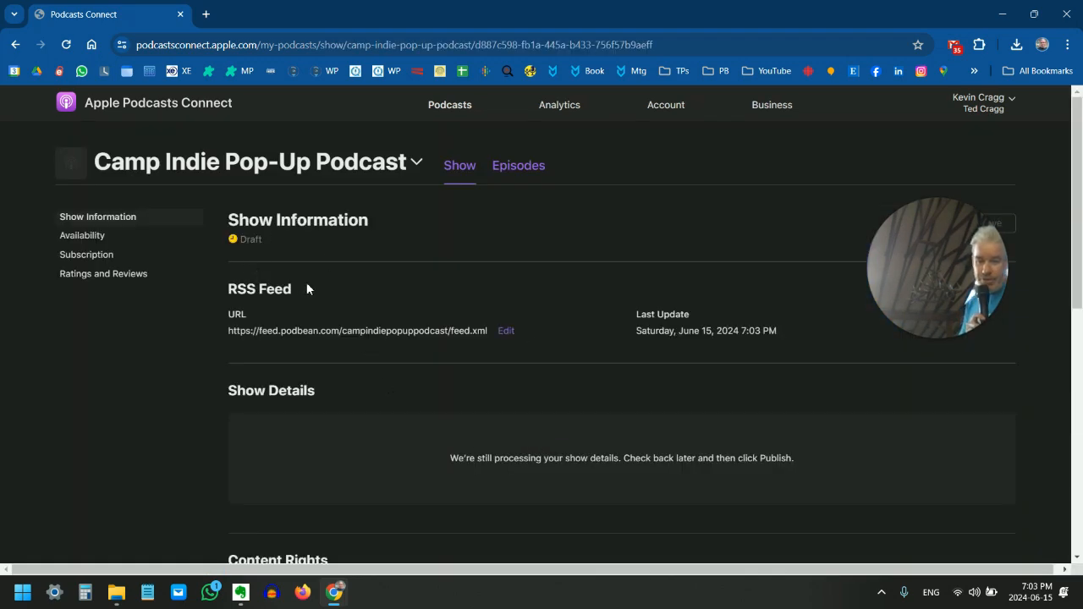
Declare that the show does not contain third-party content, leave the optional show contact blank, and save the show information
scroll(507, 322, "down", 1)
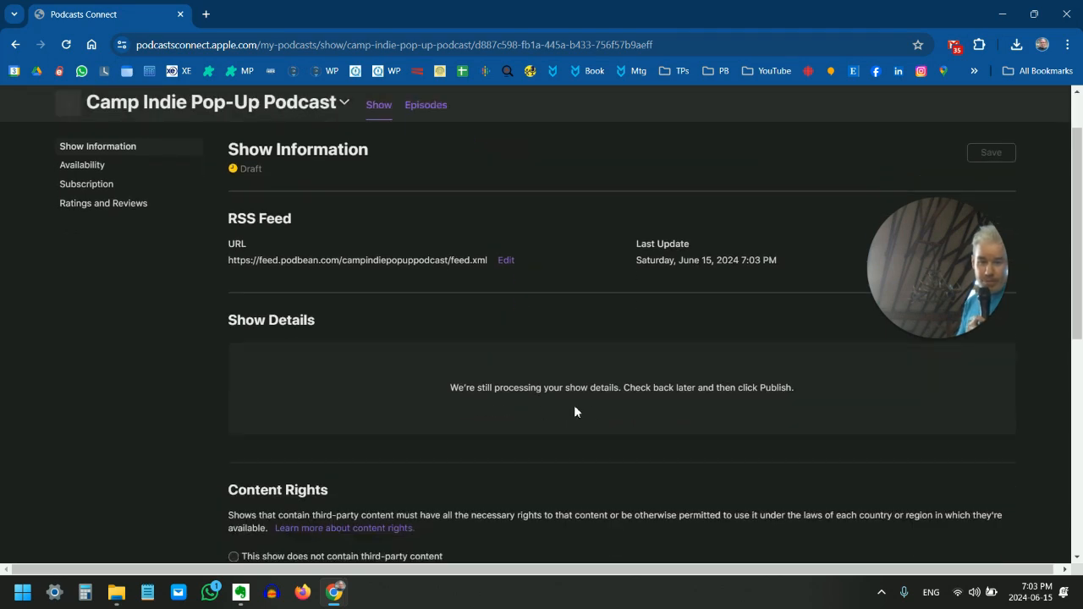
scroll(591, 403, "down", 2)
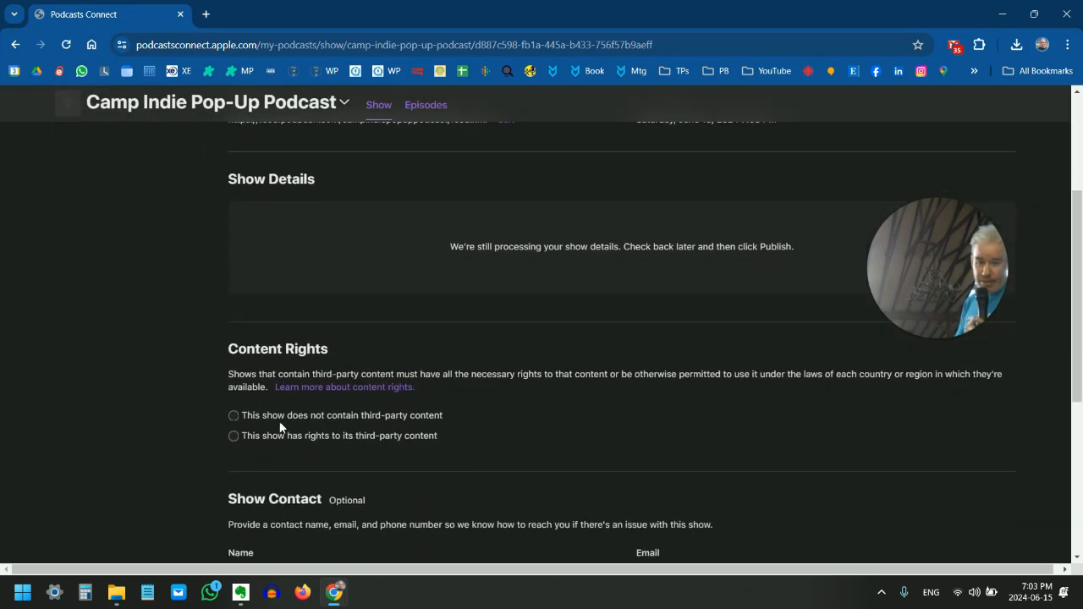
left_click(313, 414)
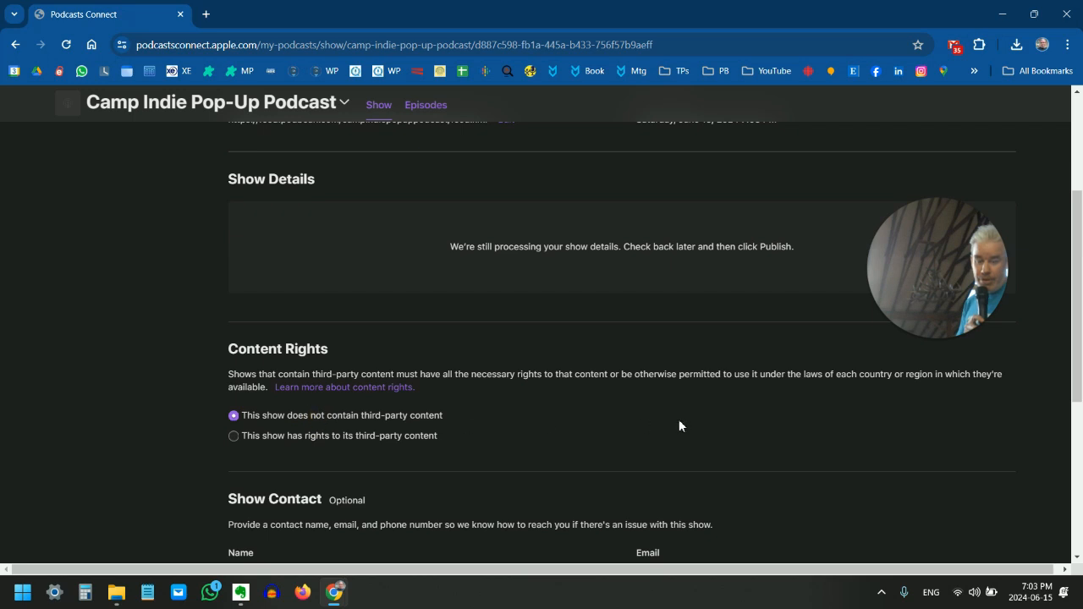
scroll(677, 423, "down", 4)
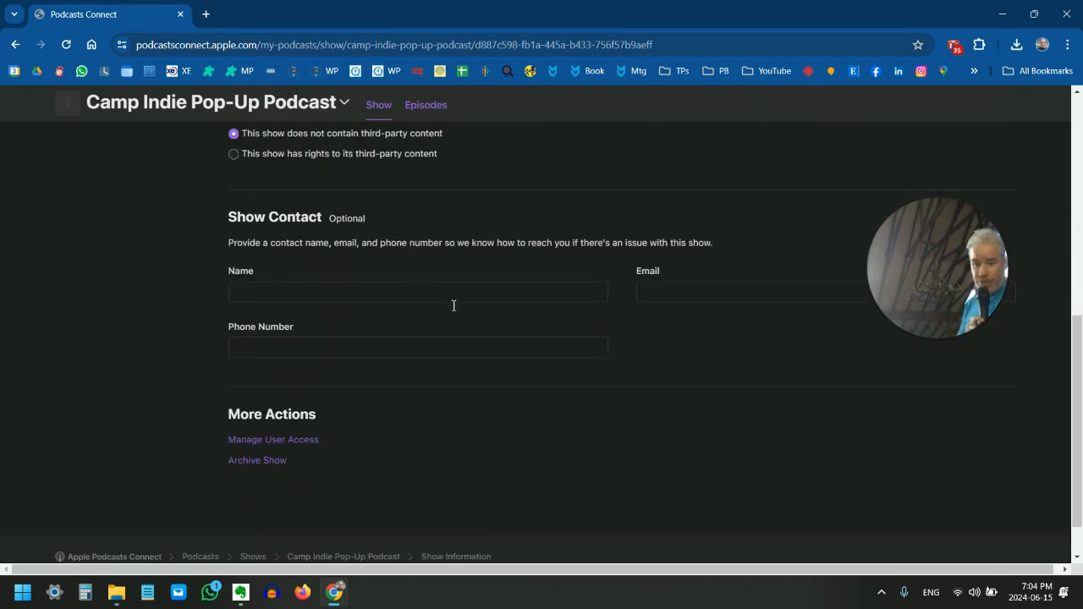
scroll(453, 305, "down", 1)
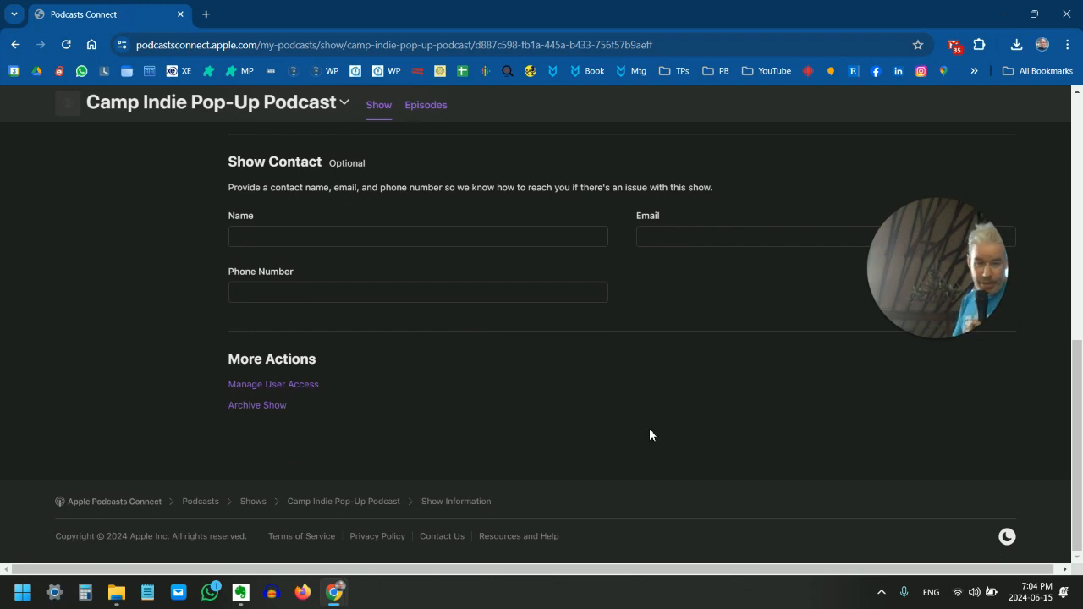
scroll(659, 430, "up", 10)
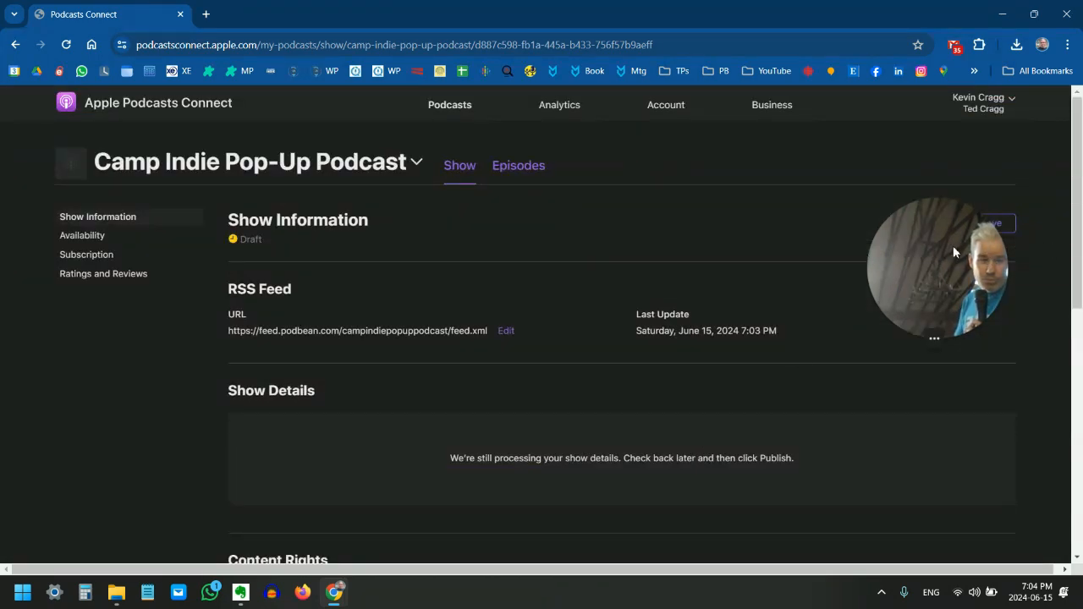
left_click_drag(952, 245, 595, 235)
left_click(1000, 223)
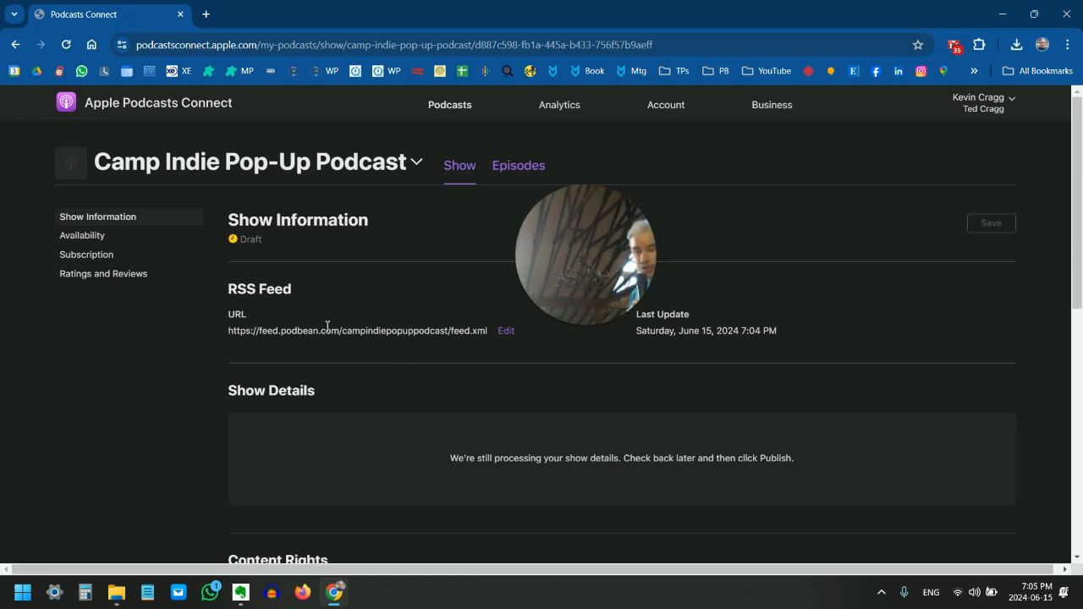
Switch to the Podcast Host Setup 101 document in Google Docs and check the step that follows Apple Podcasts Connect
mouse_move(330, 602)
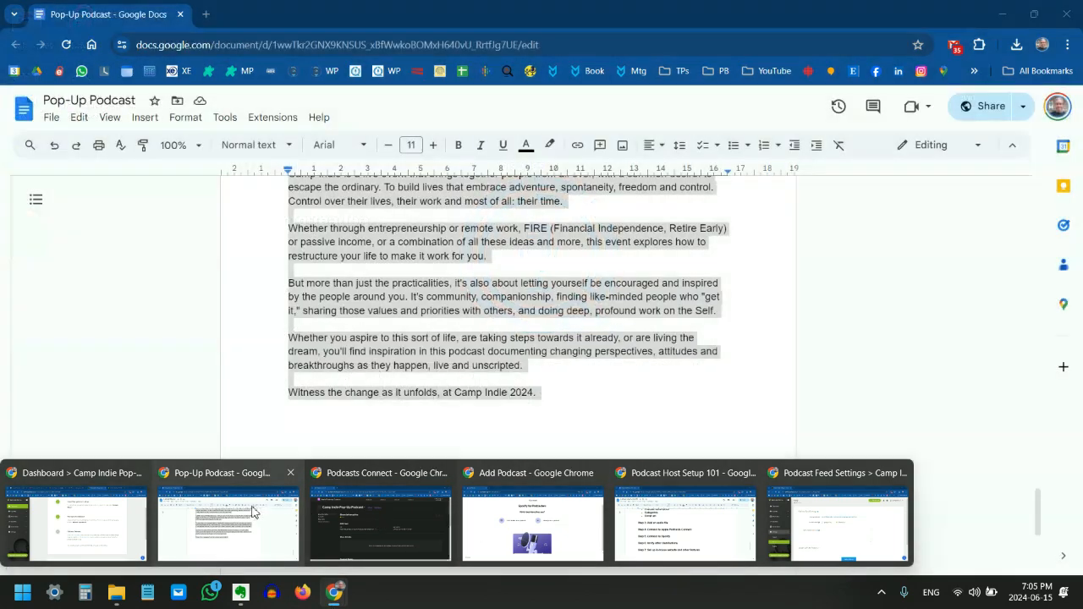
left_click(253, 507)
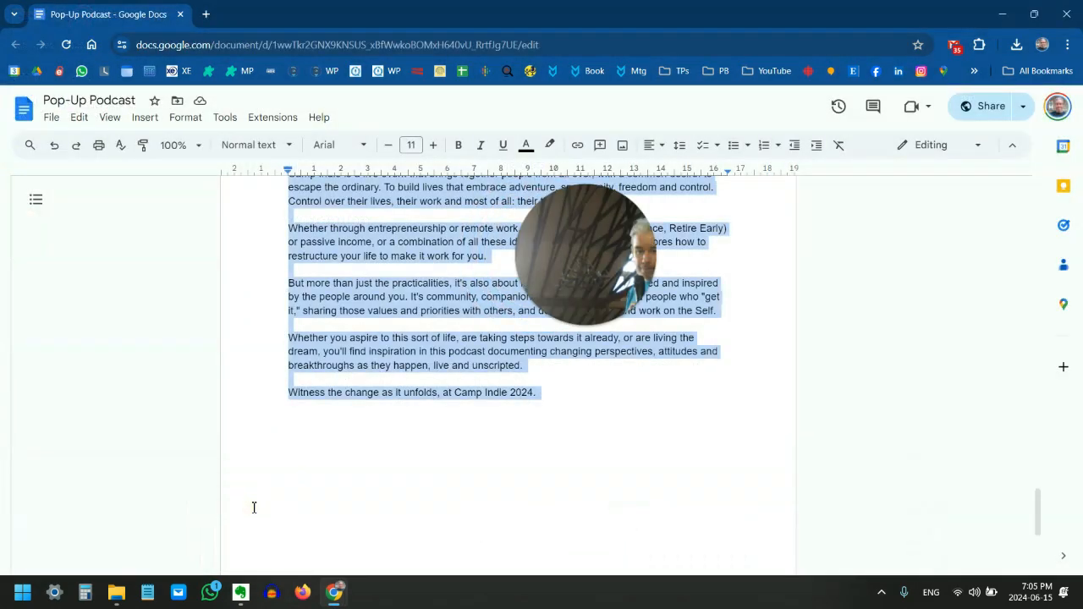
mouse_move(335, 596)
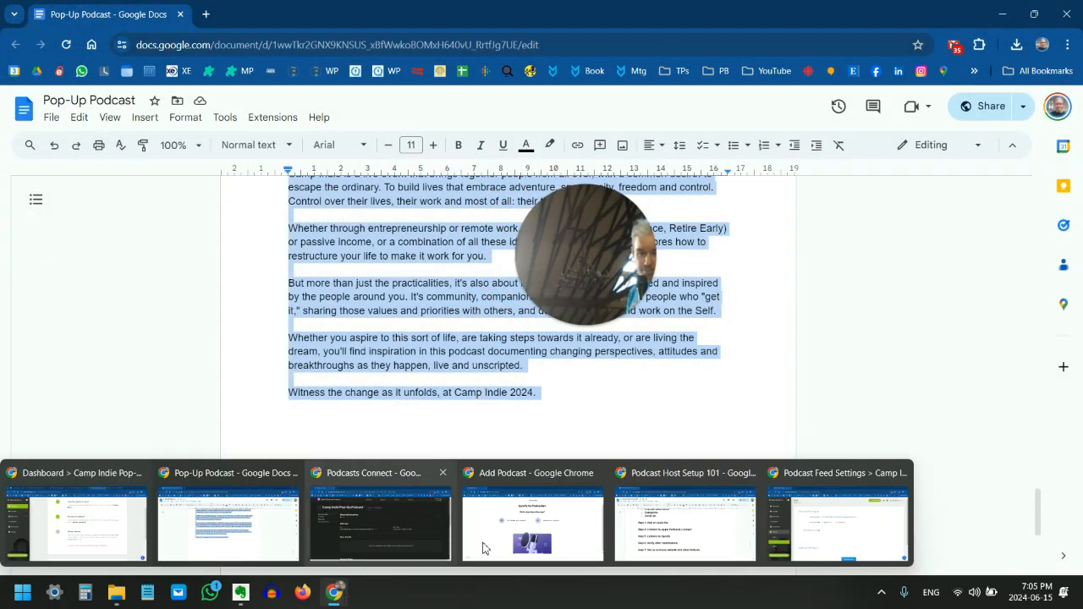
left_click(631, 541)
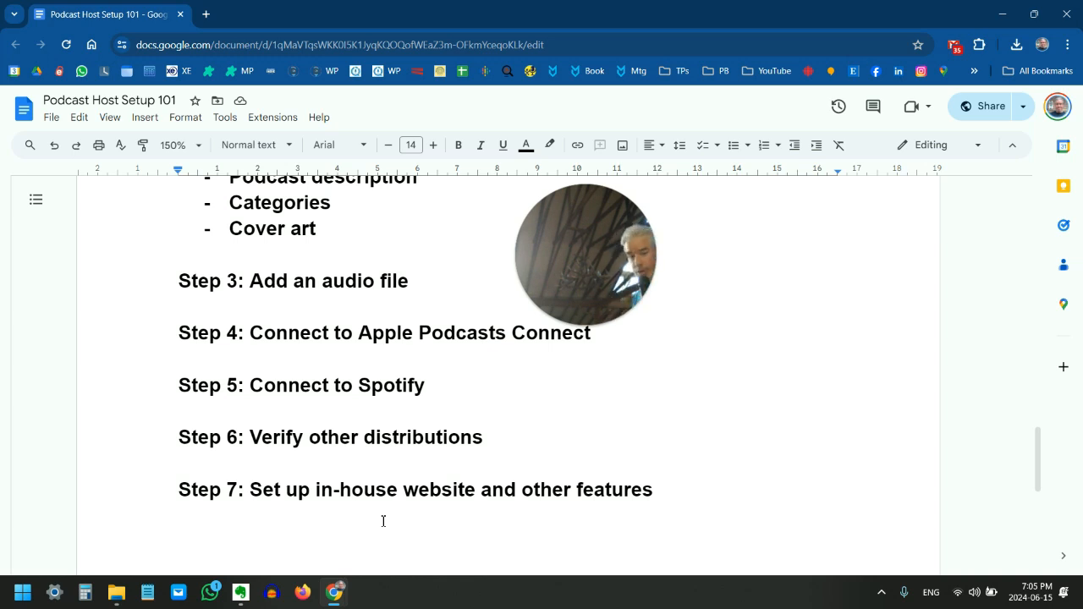
Switch to Spotify for Podcasters and choose the option for already having a podcast
mouse_move(334, 592)
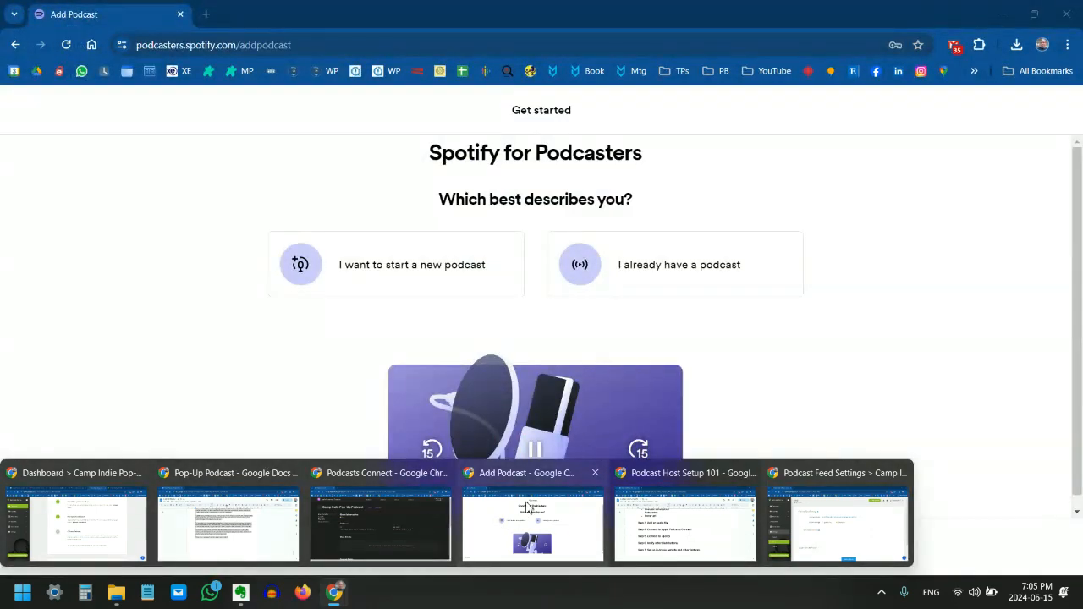
left_click(527, 506)
left_click_drag(608, 245, 923, 189)
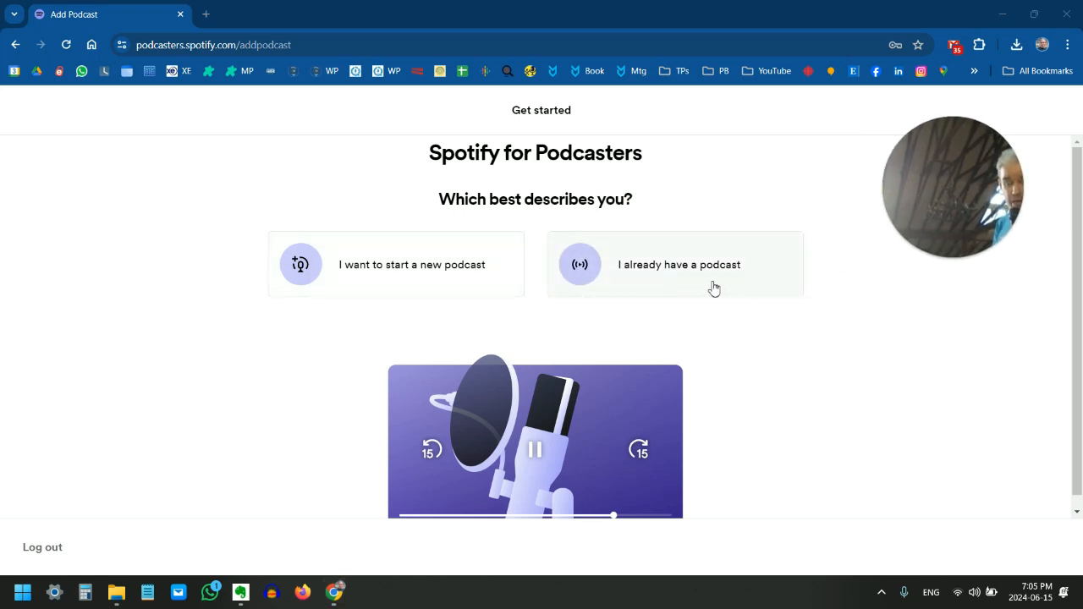
left_click(660, 284)
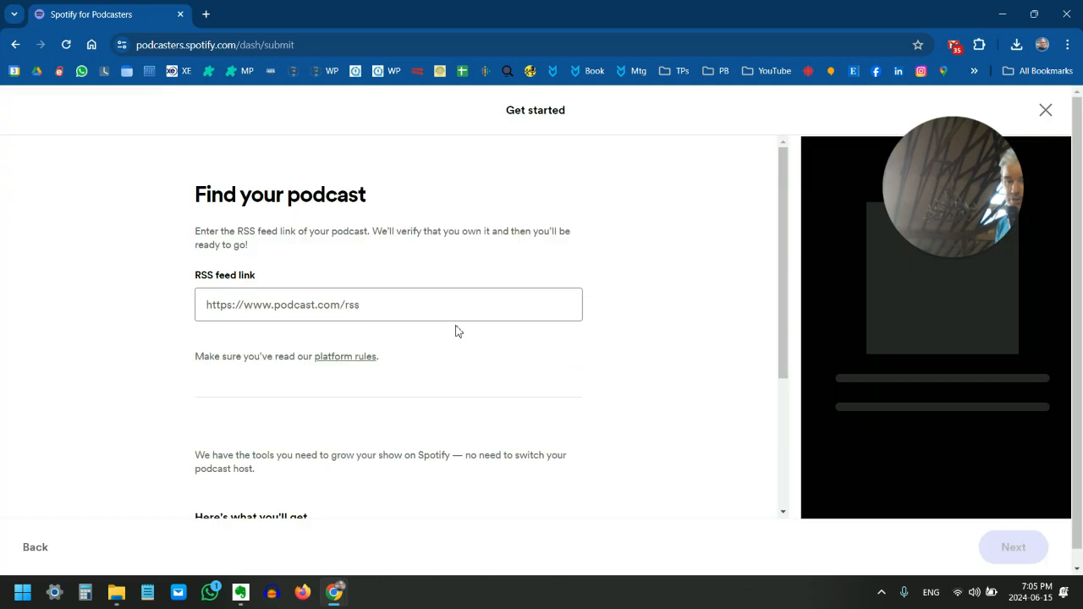
left_click(342, 304)
right_click(334, 302)
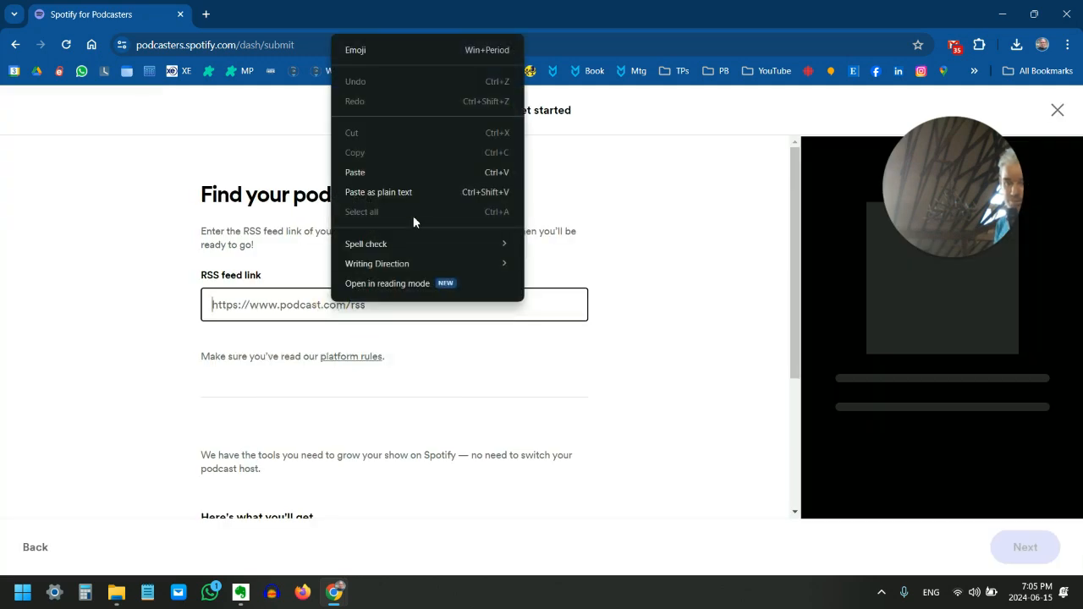
left_click(394, 171)
scroll(445, 364, "down", 1)
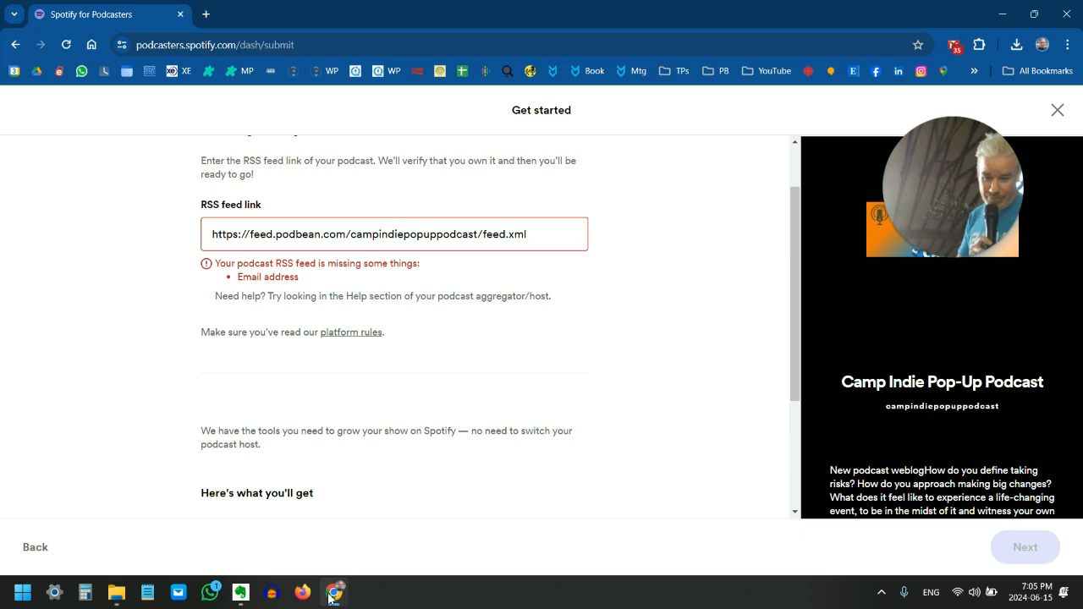
Switch to Podbean's podcast feed settings, enable the ownership verification email in the advanced feed settings, and save the options
mouse_move(333, 596)
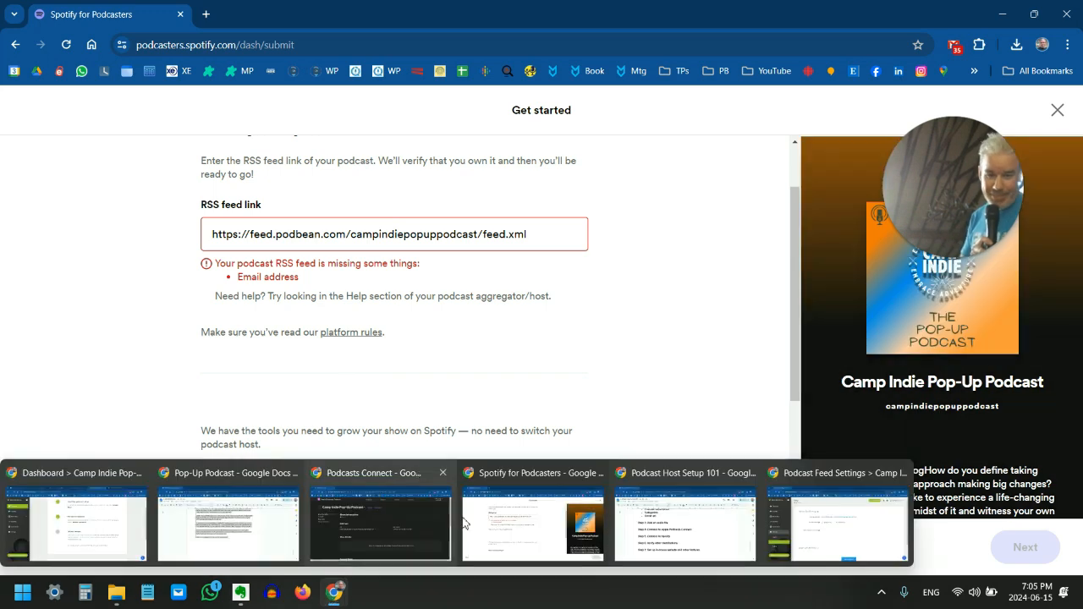
left_click(838, 524)
scroll(338, 351, "down", 2)
left_click(363, 337)
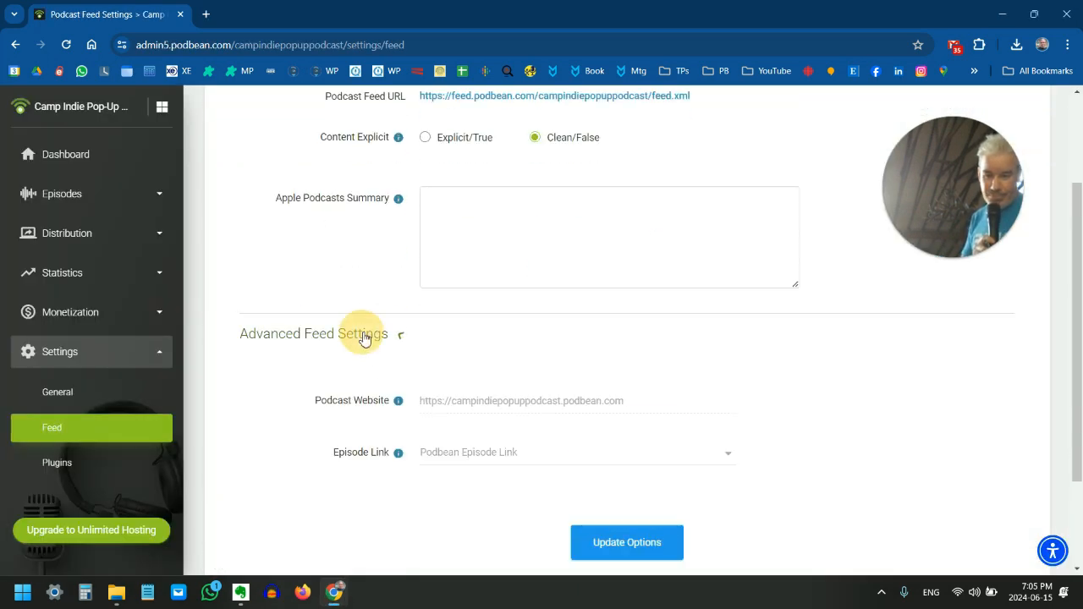
scroll(356, 372, "down", 2)
scroll(351, 397, "down", 1)
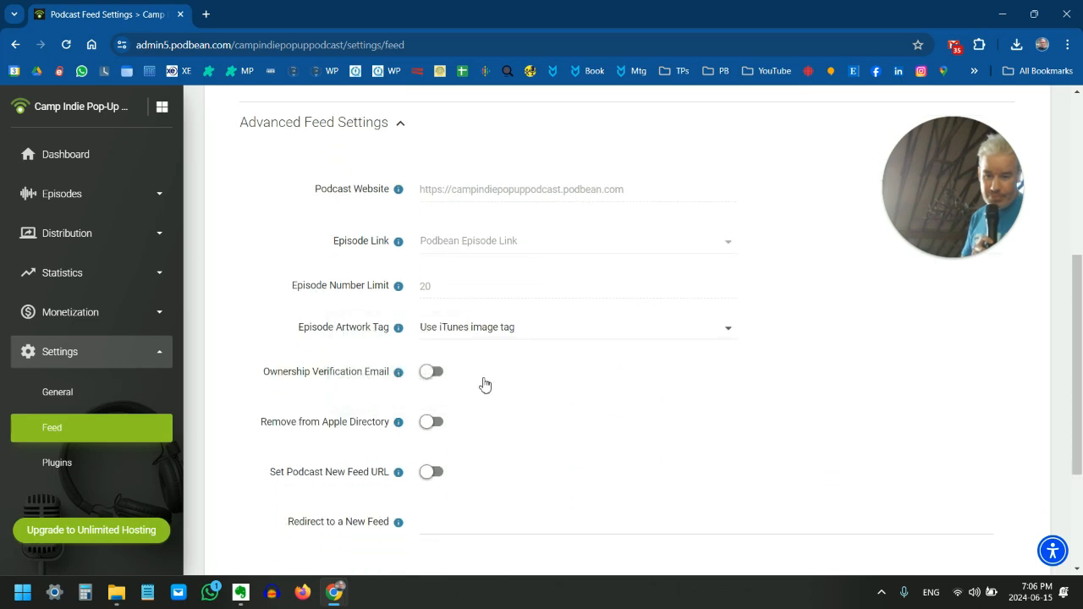
left_click(428, 374)
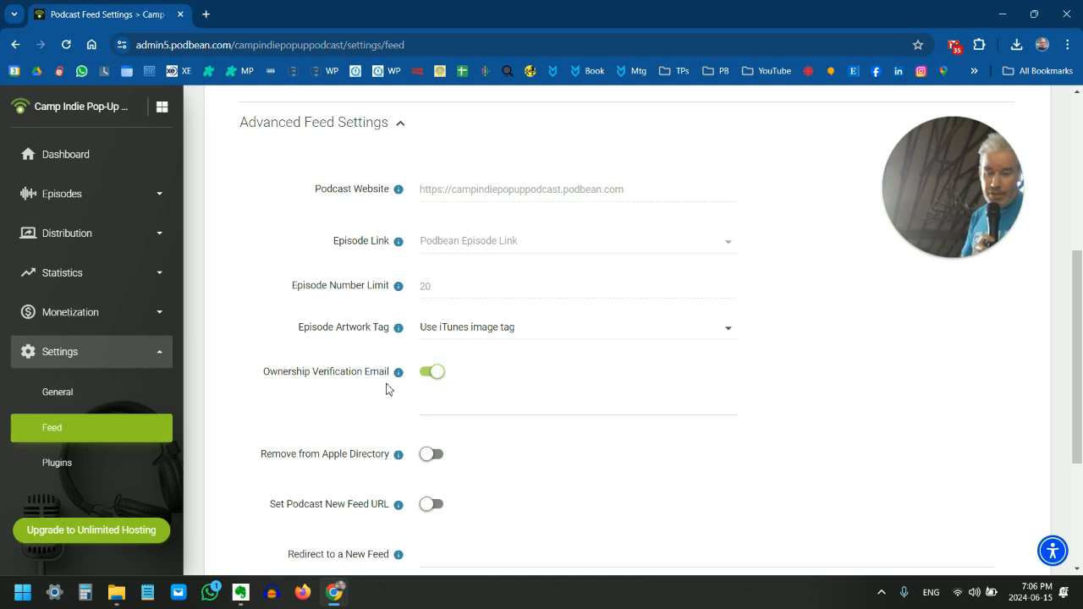
scroll(387, 388, "down", 2)
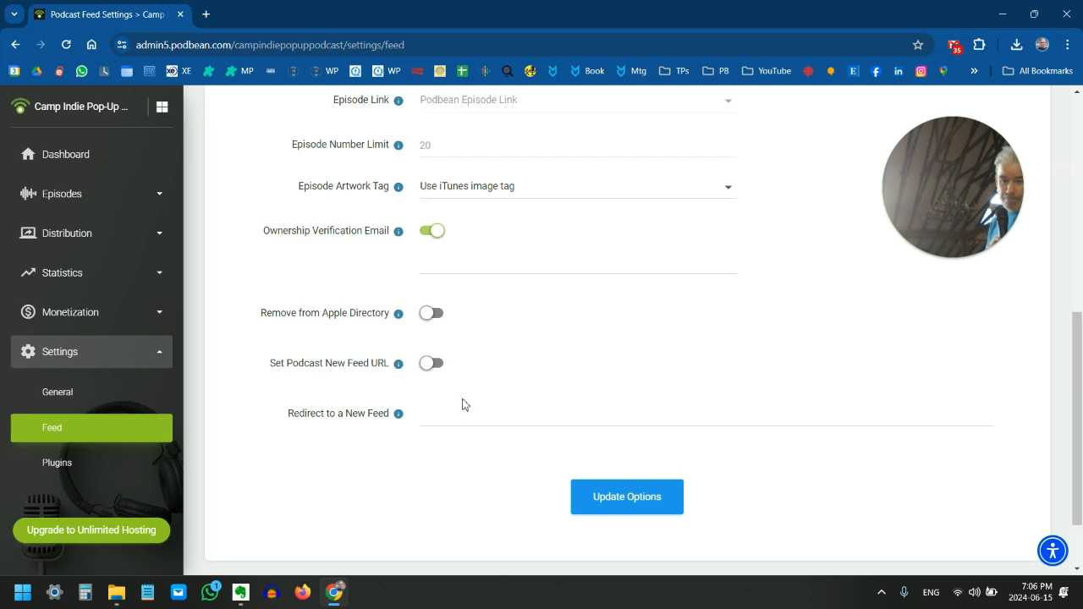
left_click(604, 495)
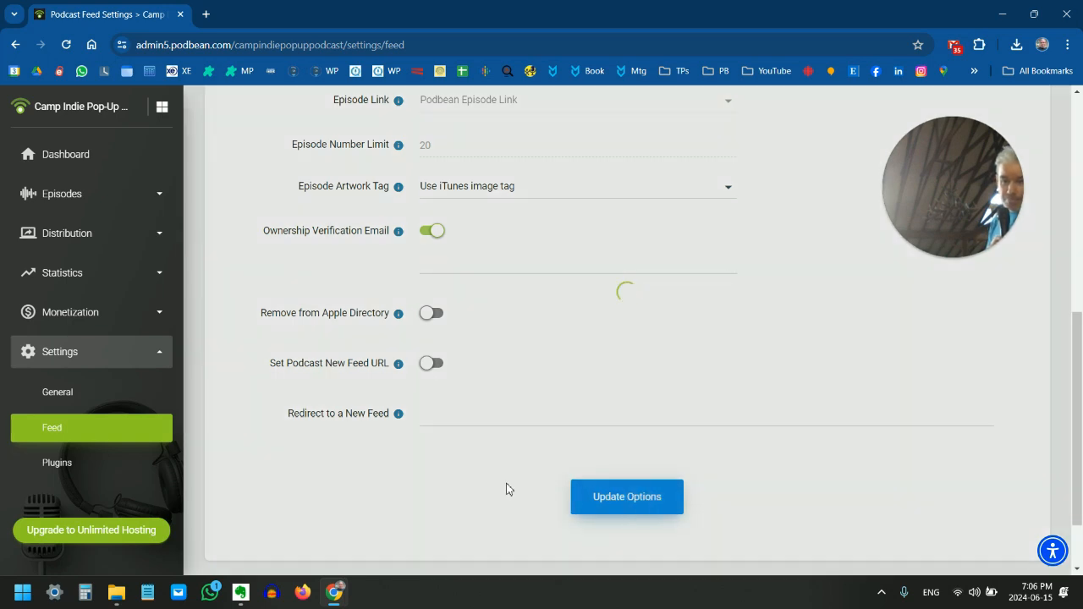
scroll(375, 436, "up", 3)
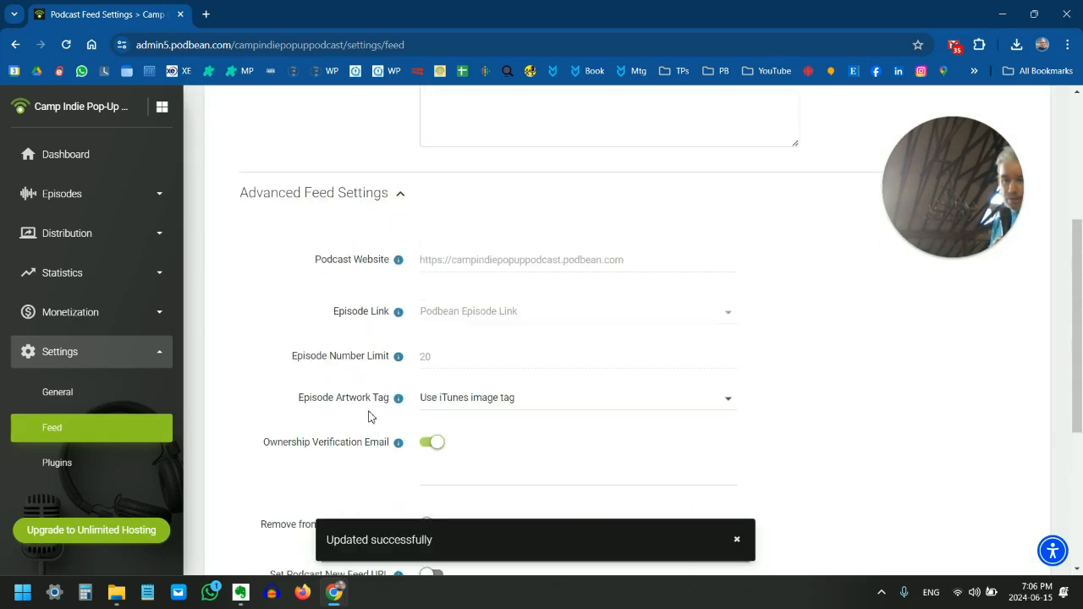
Switch back to Spotify for Podcasters and review the RSS feed validation feedback and the podcast preview with its description
mouse_move(335, 594)
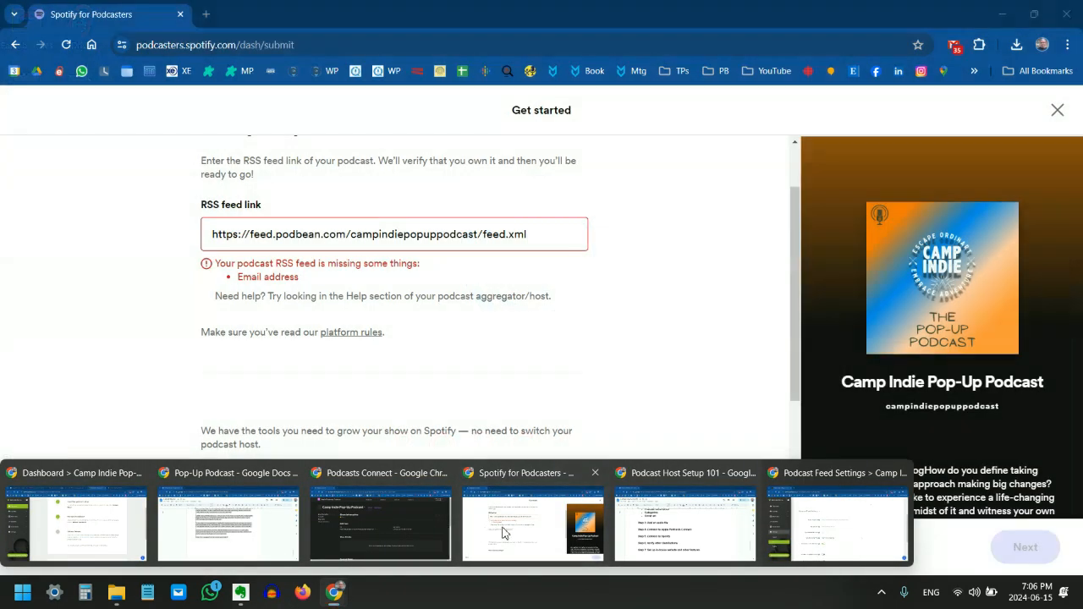
left_click(501, 532)
scroll(484, 423, "down", 3)
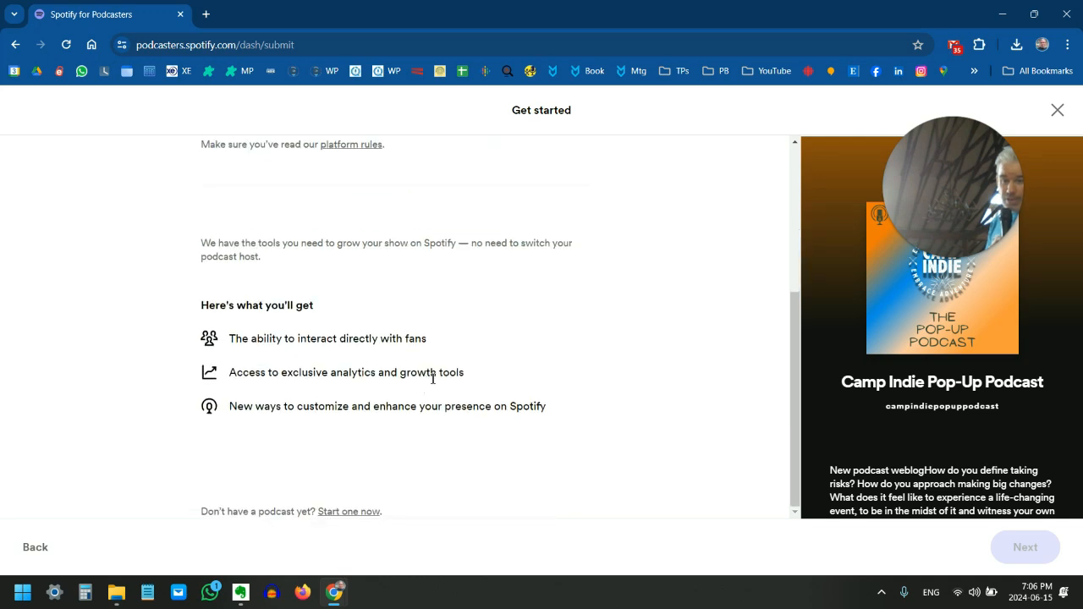
scroll(488, 367, "up", 3)
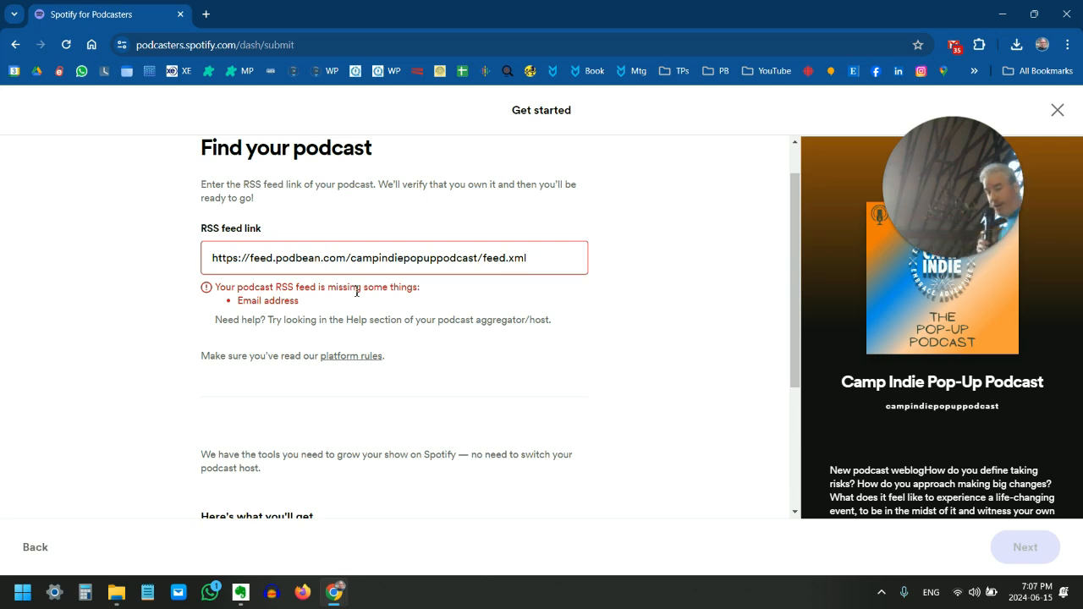
mouse_move(942, 235)
left_click_drag(941, 230, 97, 293)
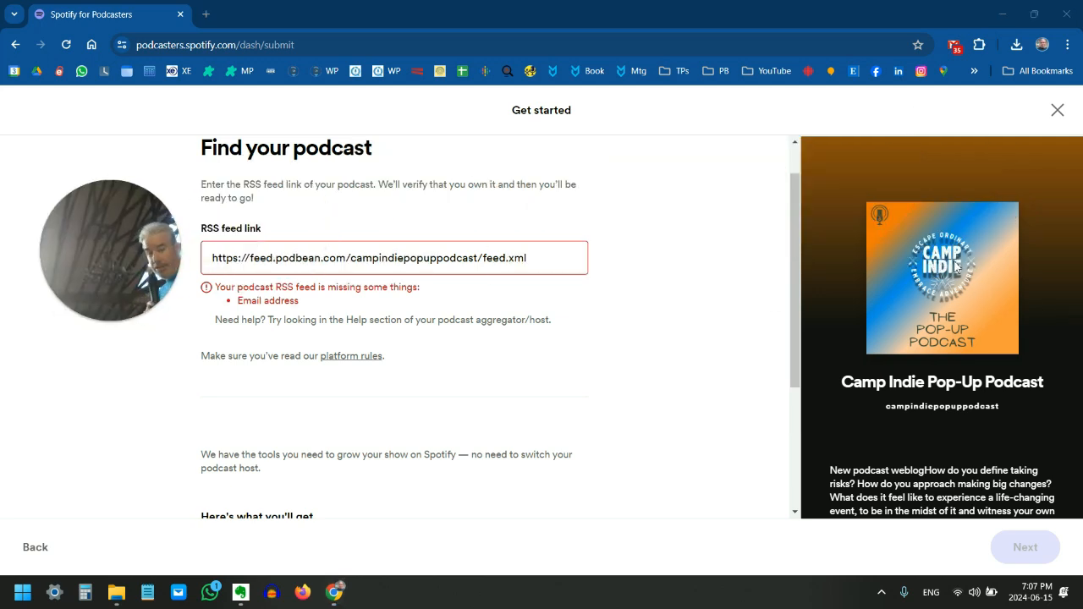
scroll(941, 319, "down", 1)
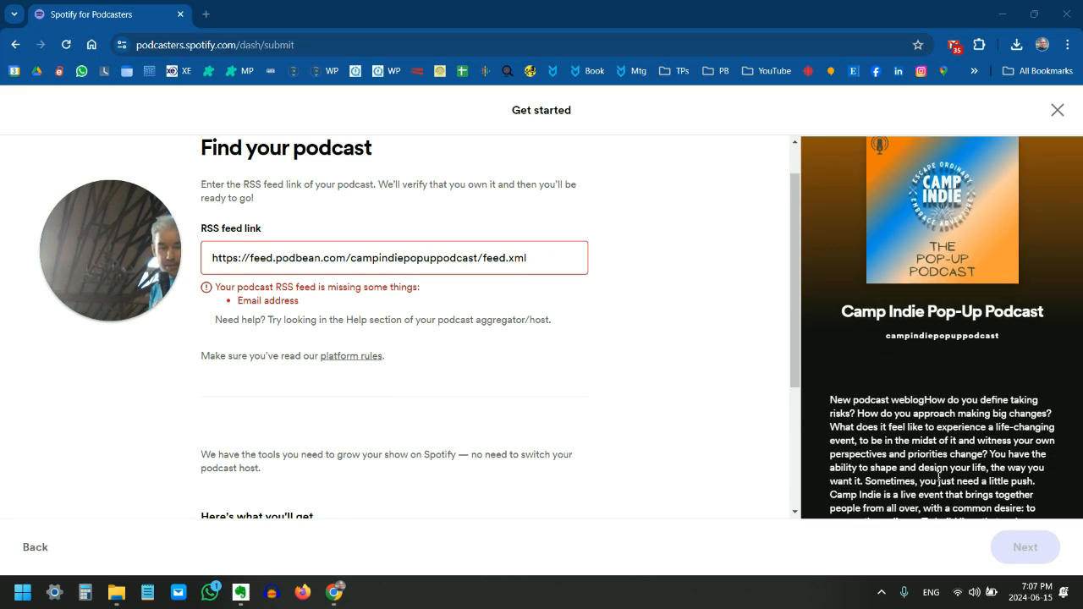
scroll(937, 423, "down", 3)
scroll(937, 430, "down", 3)
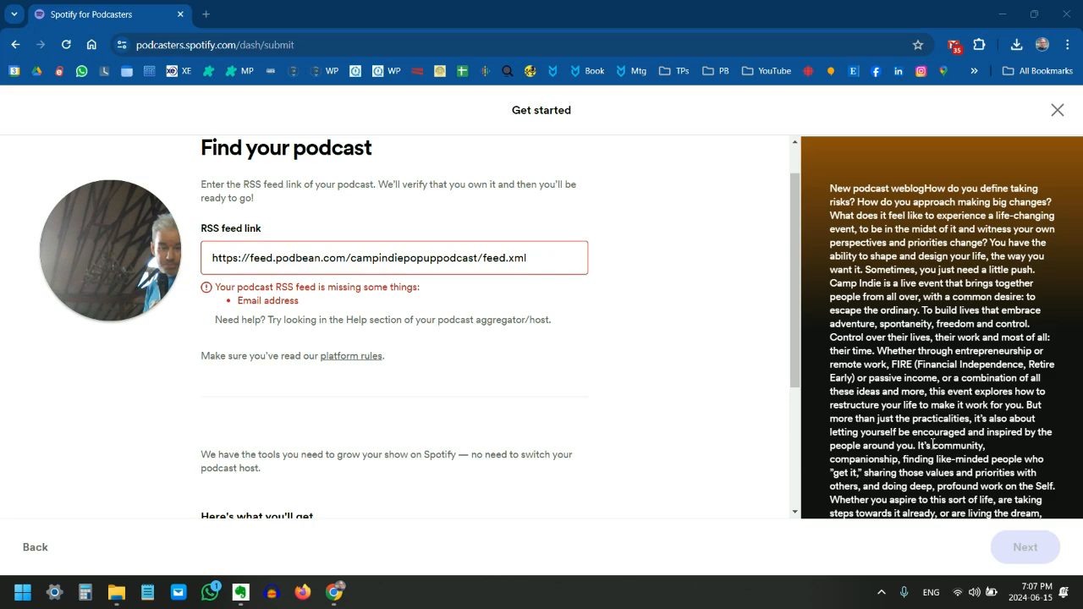
scroll(937, 440, "up", 12)
Check the step after Spotify in the Podcast Host Setup 101 document and open Podbean's list of podcast apps for distribution
mouse_move(334, 596)
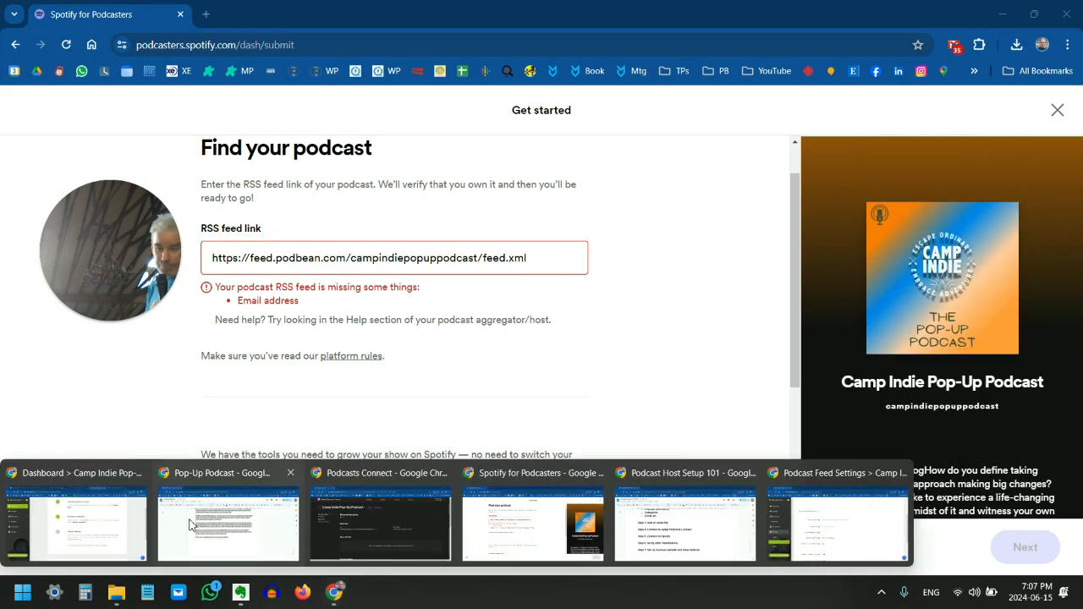
left_click(720, 531)
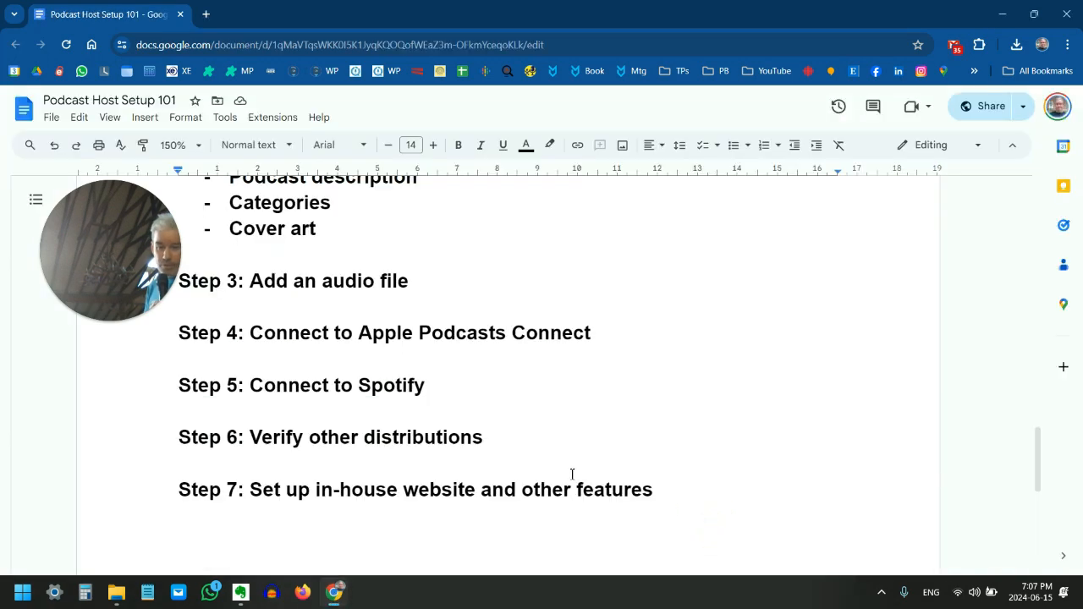
mouse_move(342, 592)
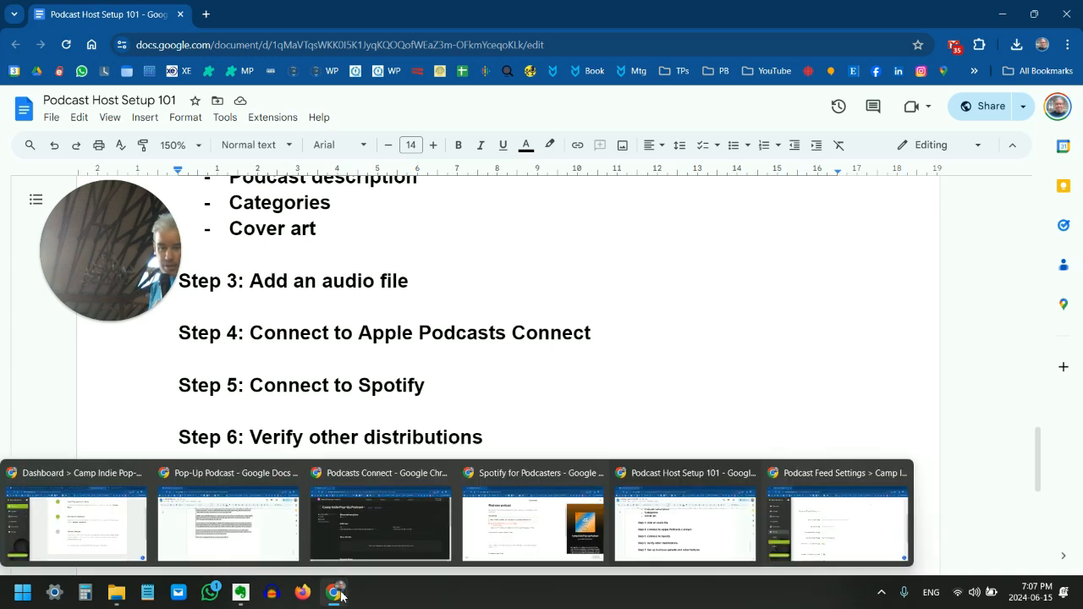
left_click(806, 531)
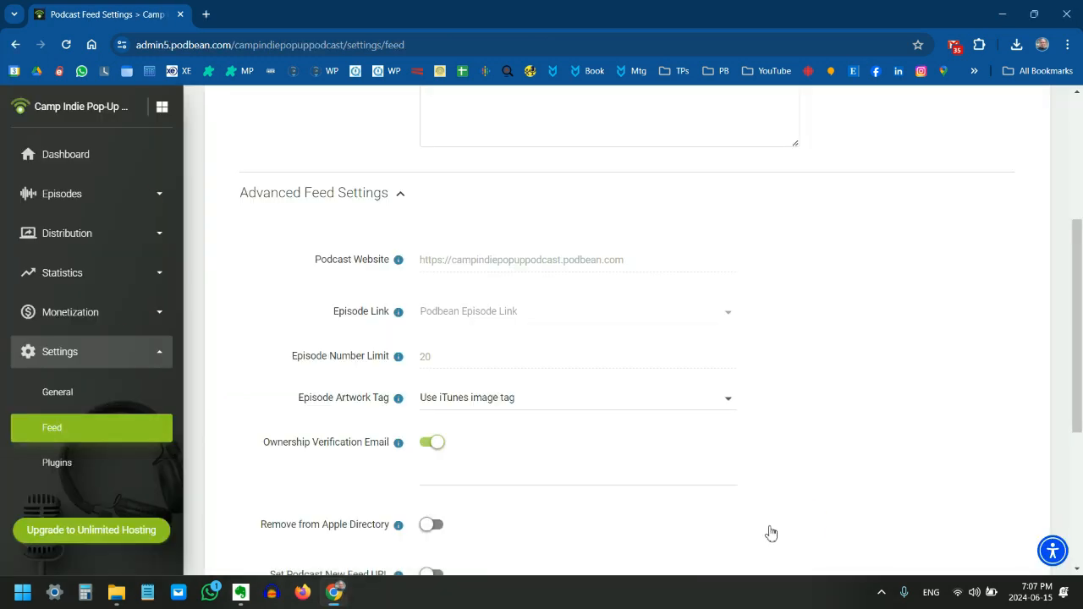
left_click_drag(142, 223, 969, 237)
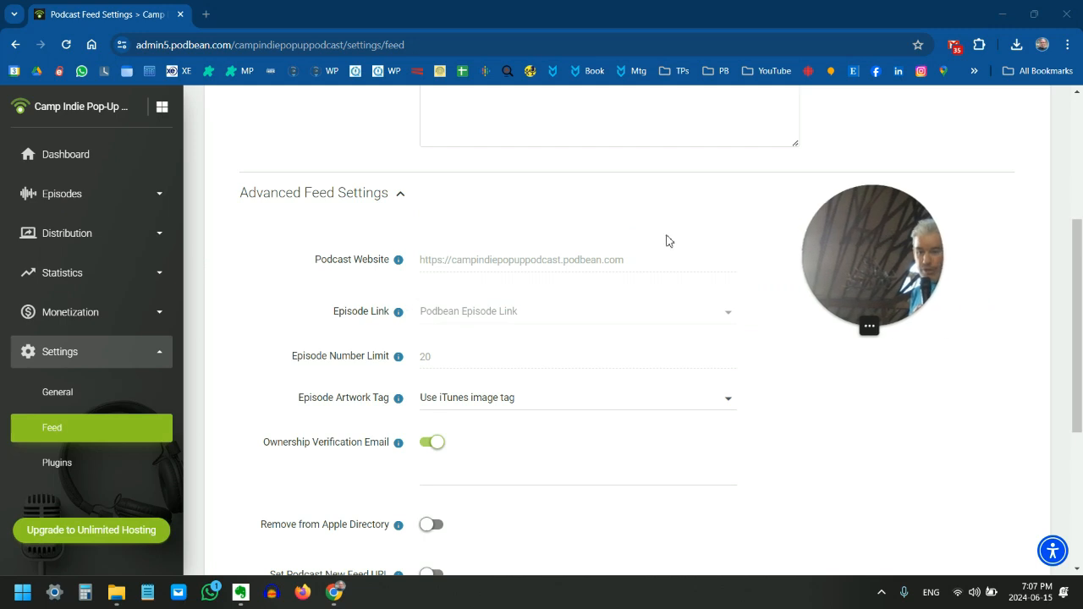
left_click(90, 246)
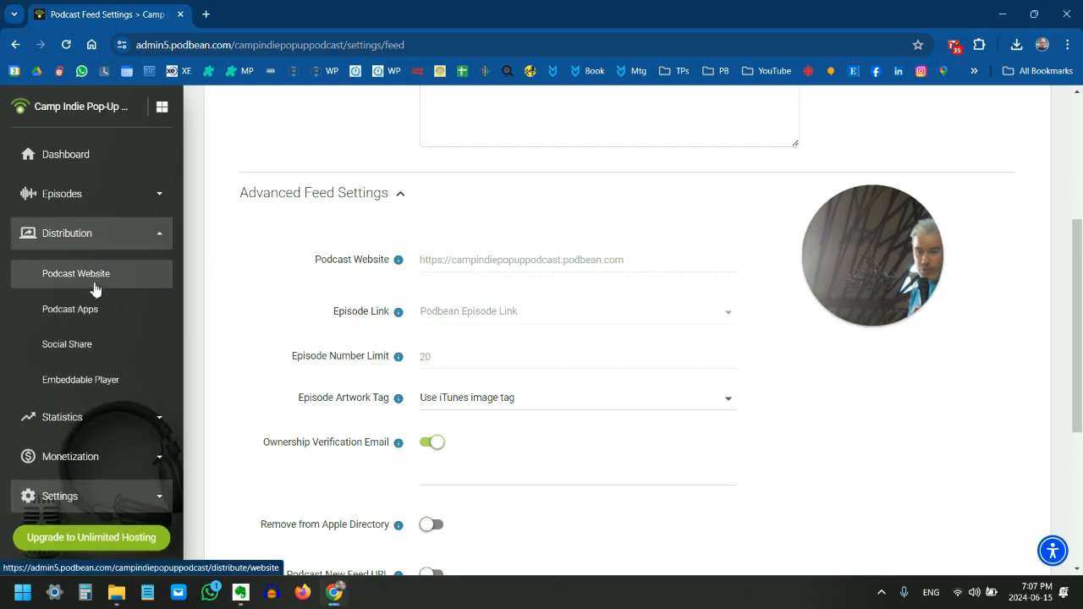
left_click(91, 310)
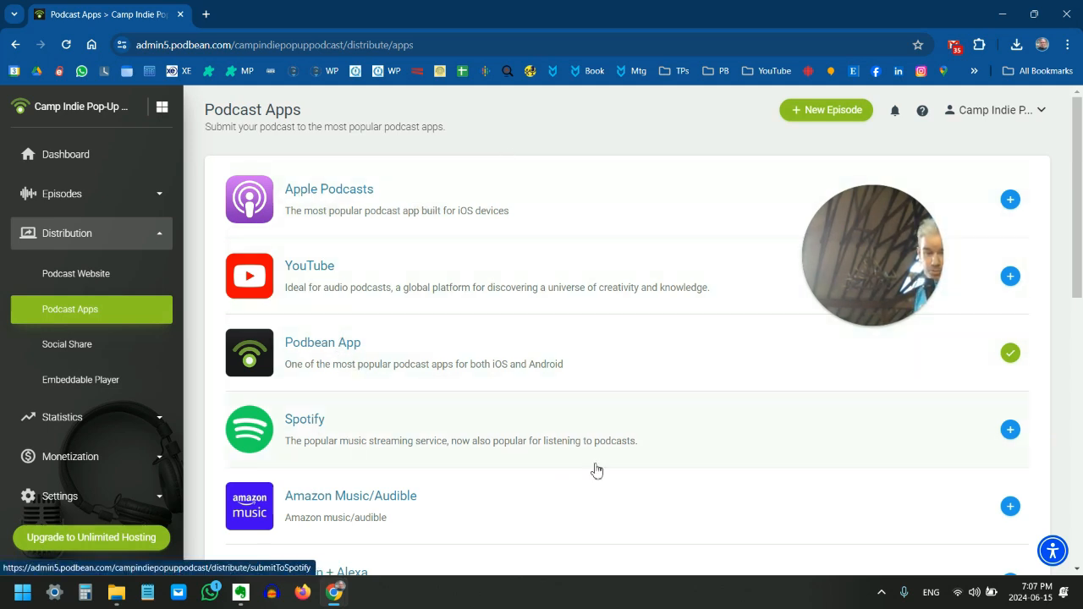
scroll(404, 441, "down", 1)
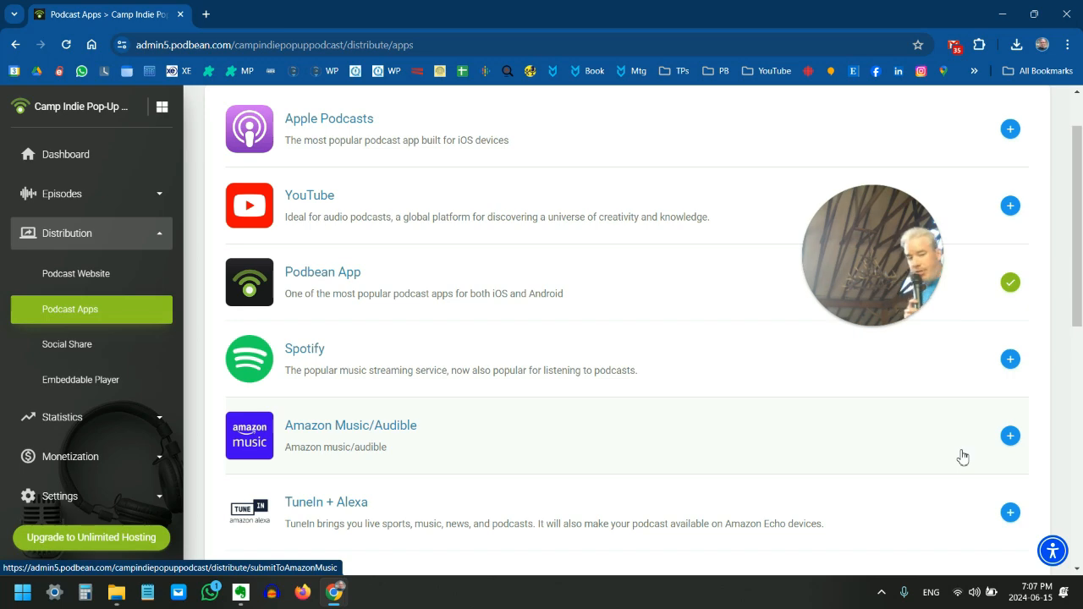
Accept the Amazon Music/Audible content license agreement and submit the podcast to Amazon Music/Audible
left_click(1009, 435)
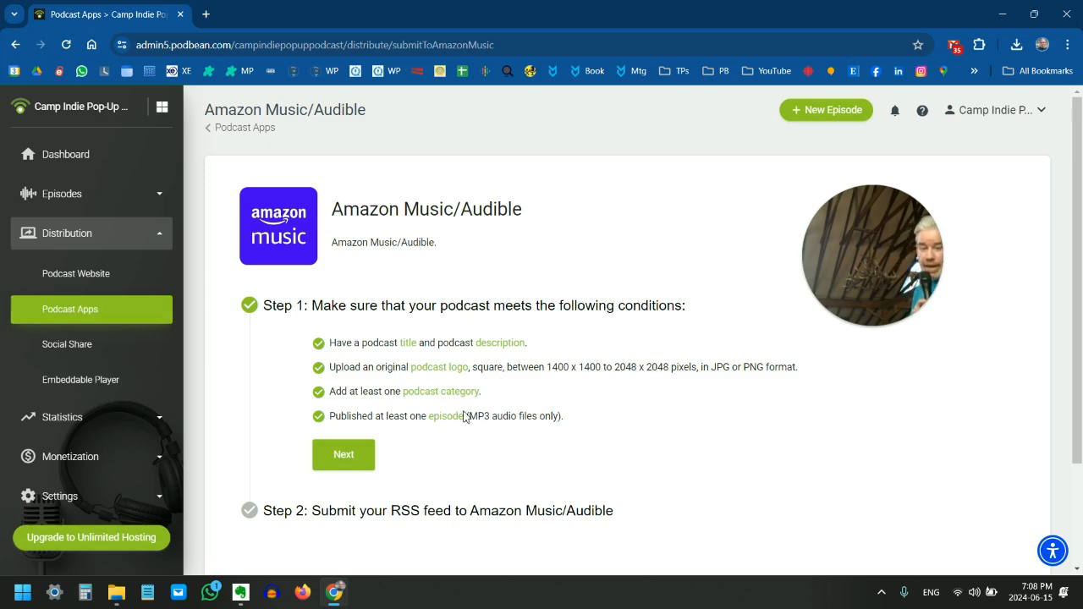
left_click(363, 456)
scroll(833, 356, "down", 6)
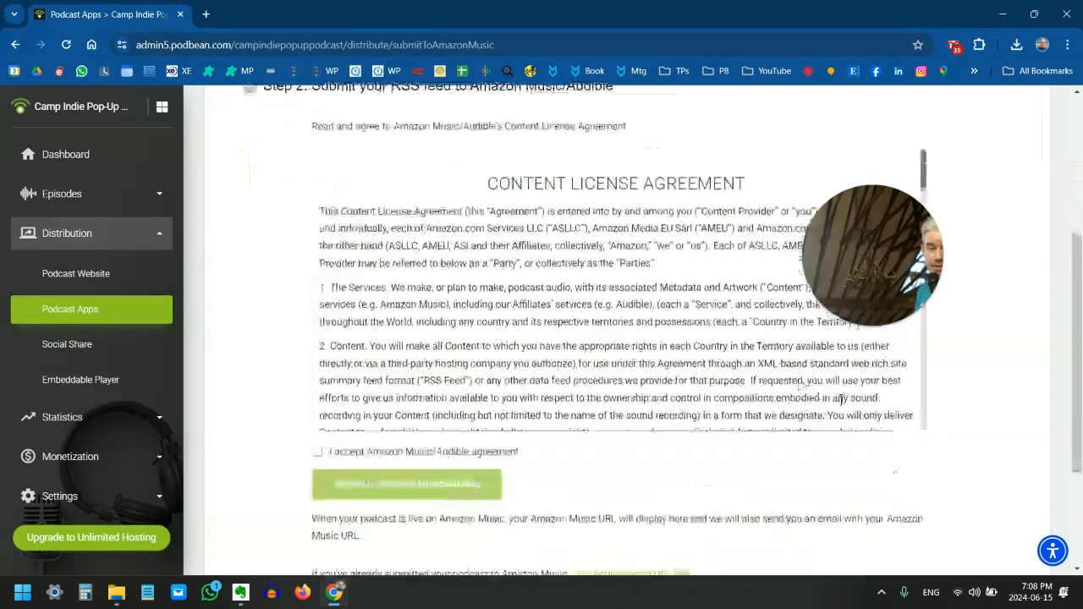
left_click(317, 452)
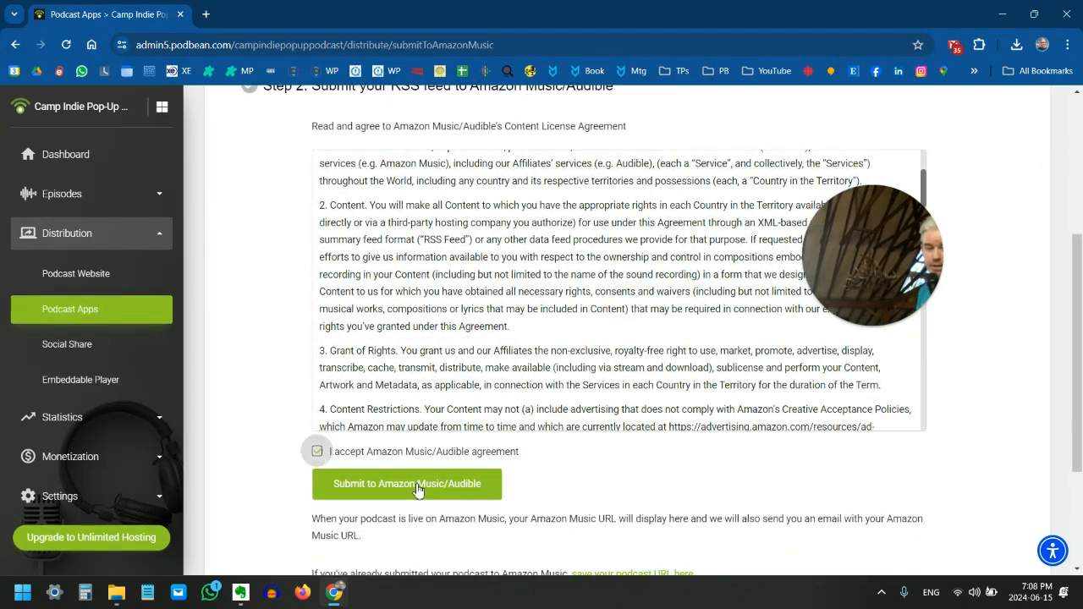
left_click(409, 489)
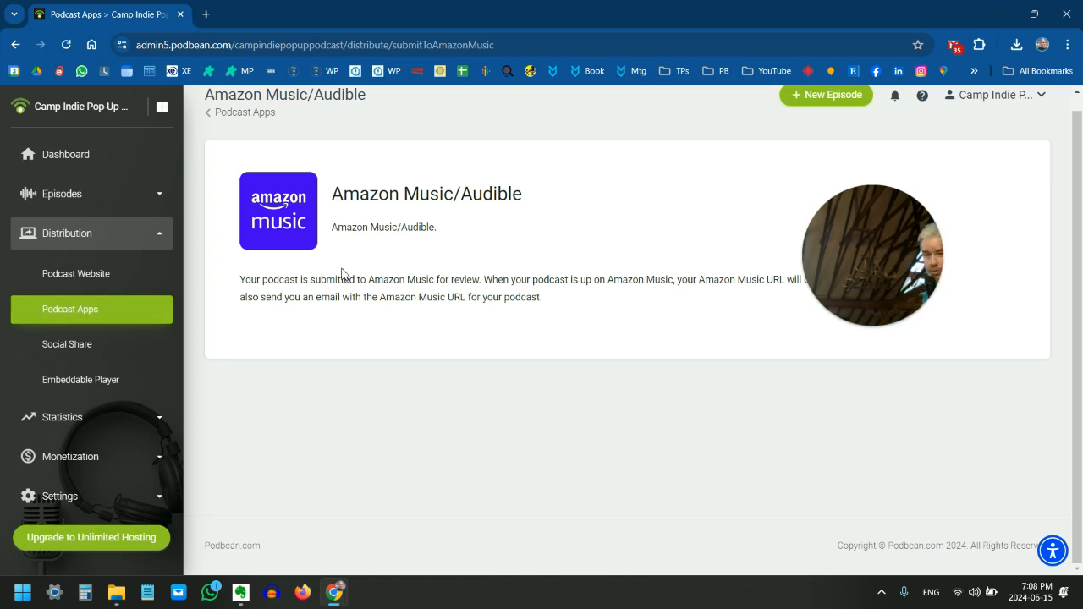
Return to the list of podcast apps and review the other available directories, from TuneIn + Alexa and iHeartRadio to Boomplay
left_click(237, 114)
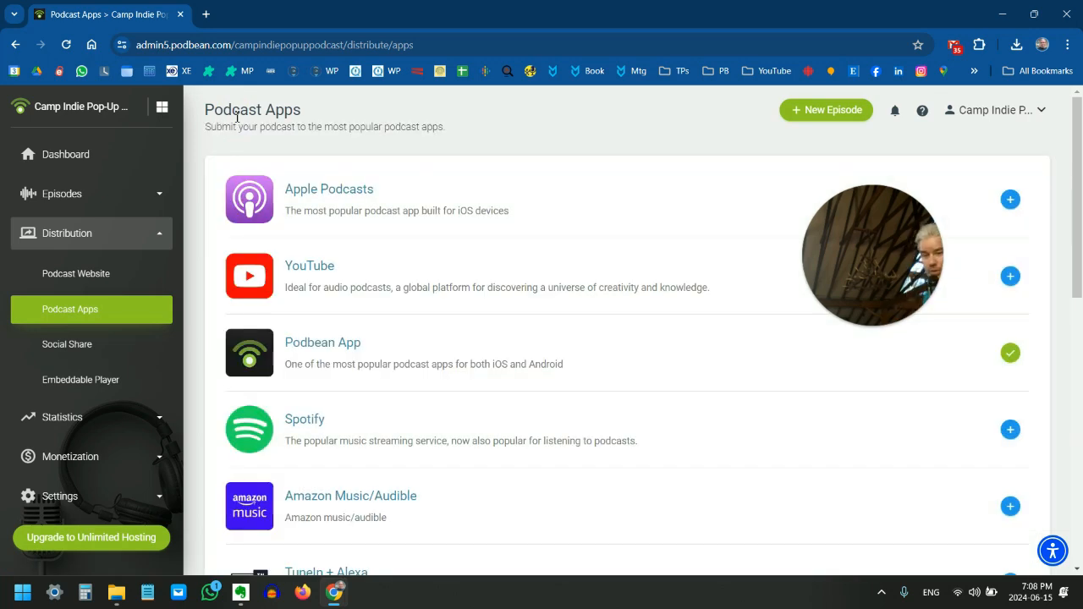
scroll(398, 336, "down", 1)
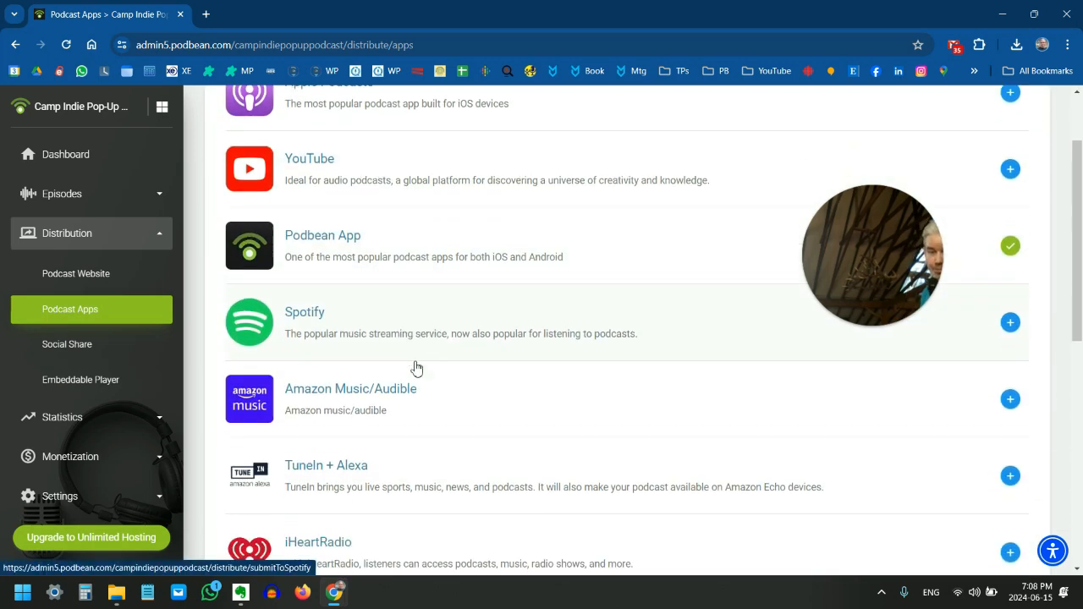
scroll(415, 367, "down", 1)
scroll(309, 381, "down", 1)
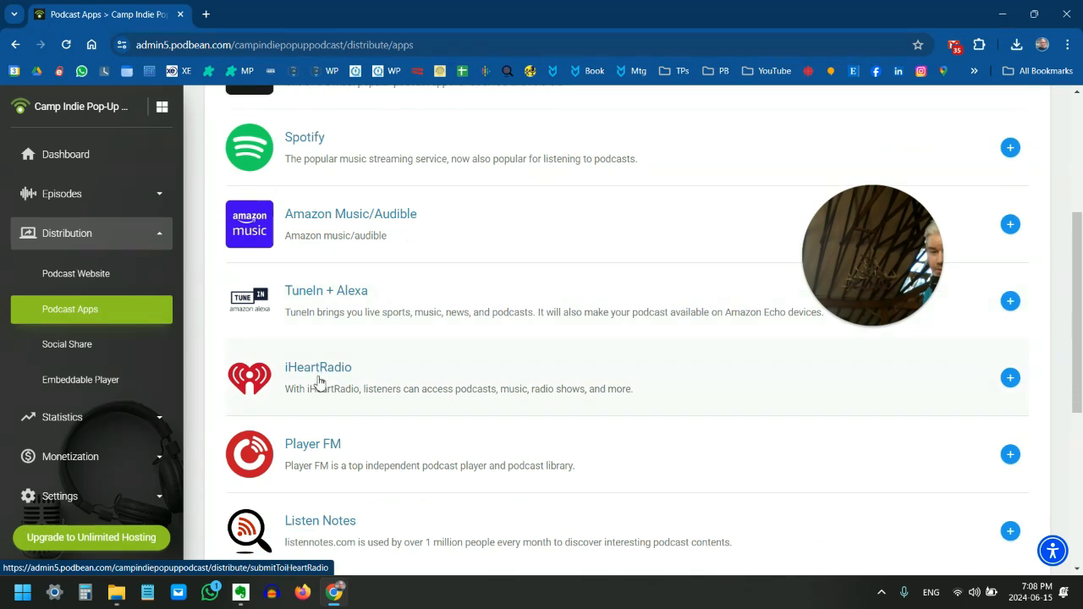
scroll(342, 421, "down", 1)
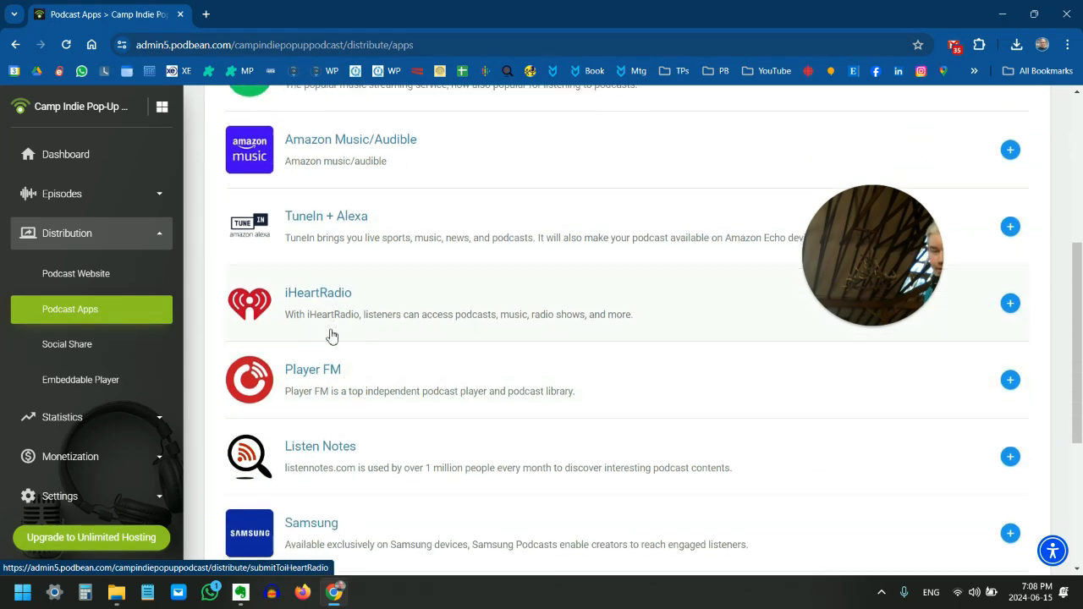
scroll(338, 364, "down", 3)
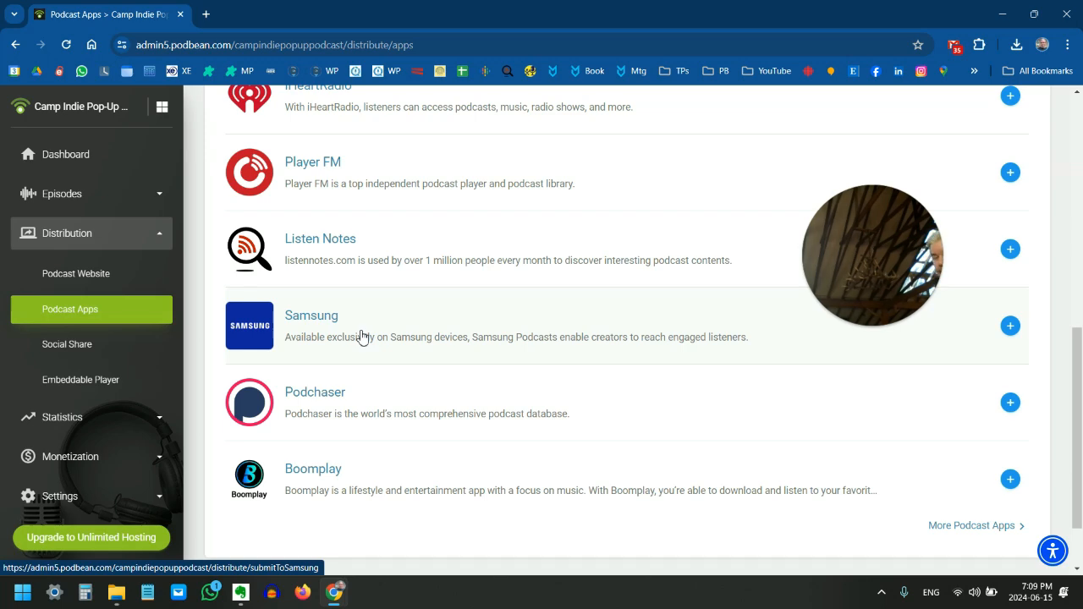
scroll(474, 364, "up", 6)
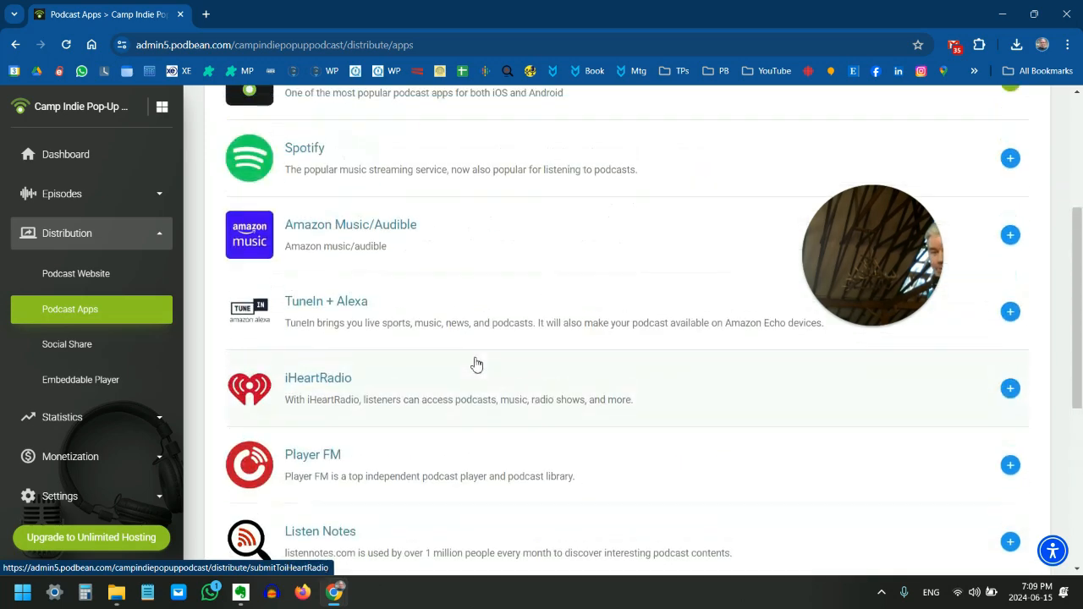
scroll(457, 360, "up", 1)
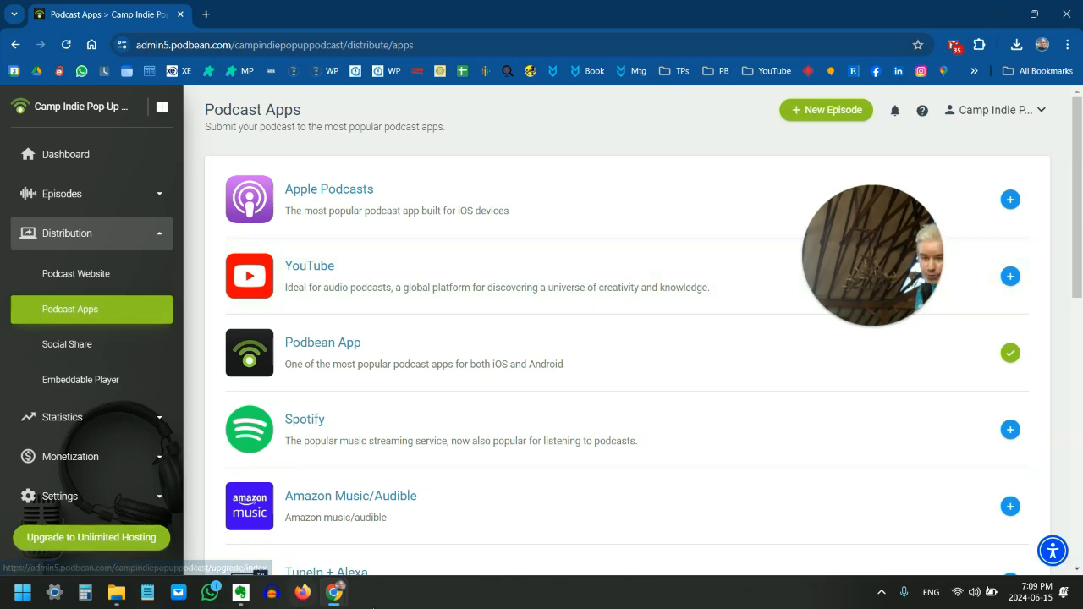
Switch to the Podcast Host Setup 101 document and check the step that follows verifying other distributions
mouse_move(337, 595)
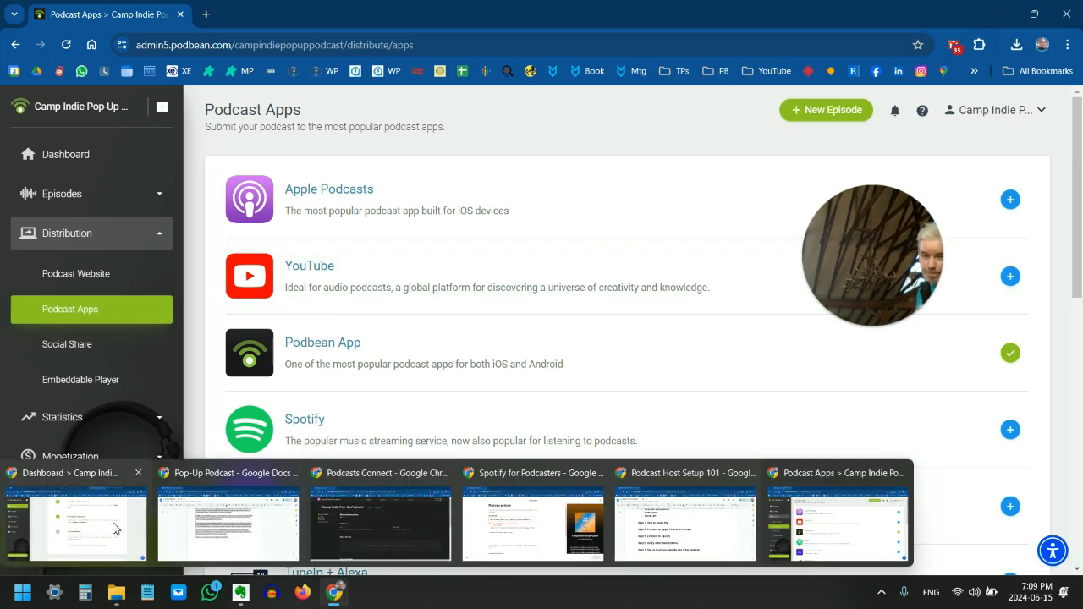
left_click(642, 532)
scroll(595, 433, "up", 3)
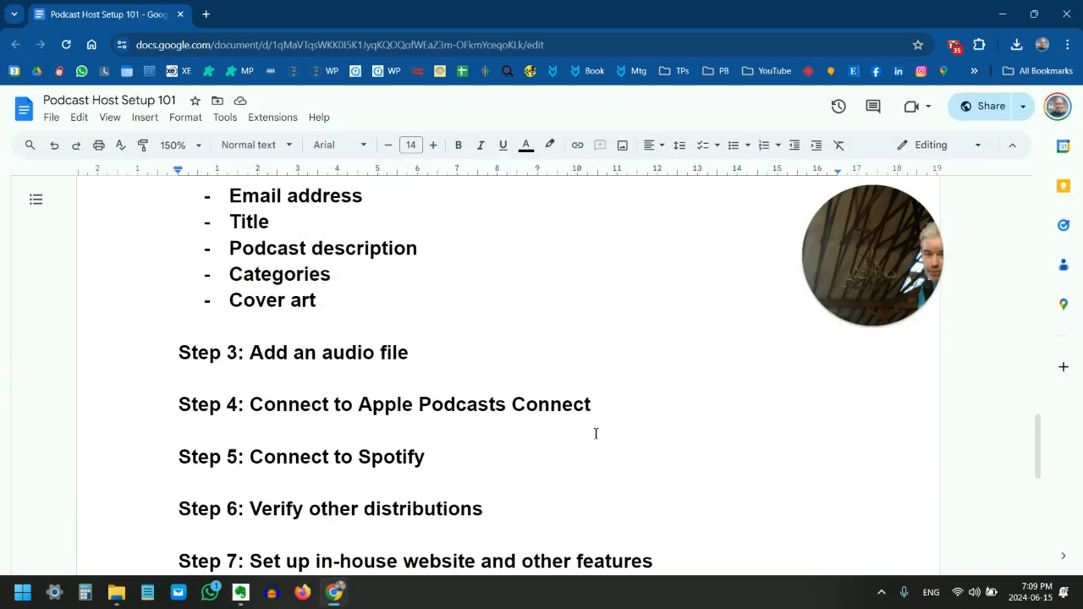